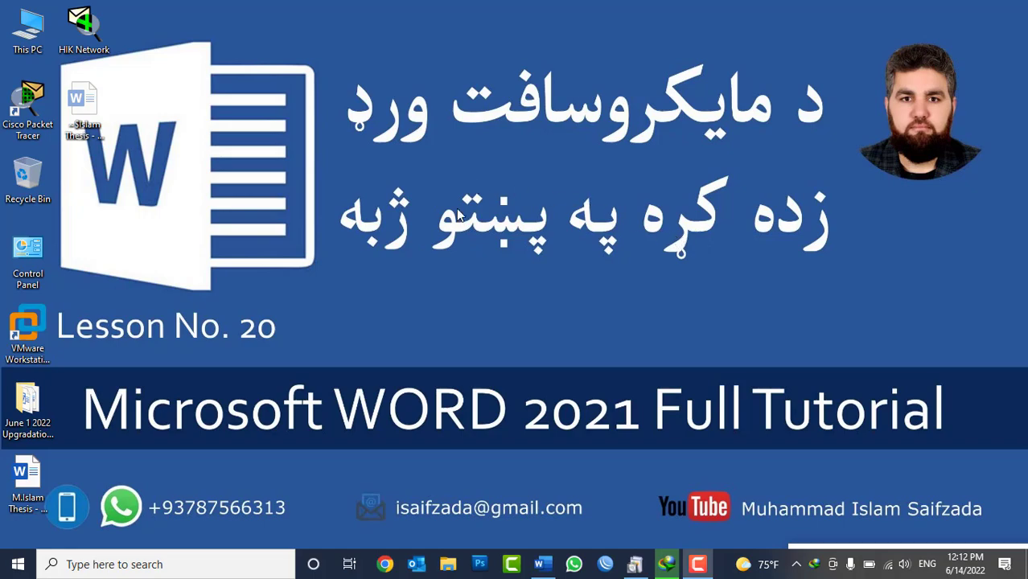
Refresh the Windows desktop and restore the thesis document window in Word.
right_click(455, 173)
click(475, 211)
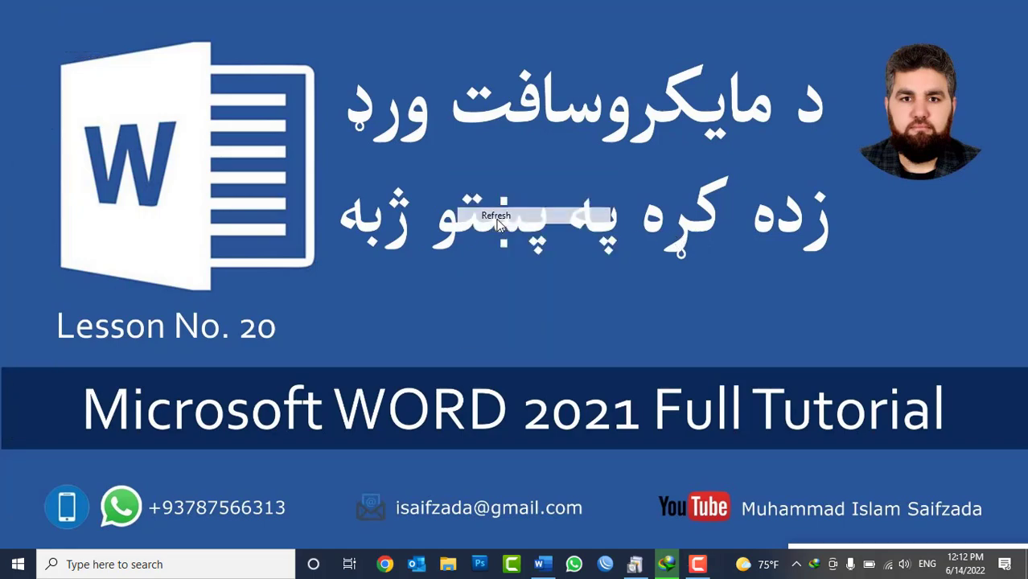
click(543, 564)
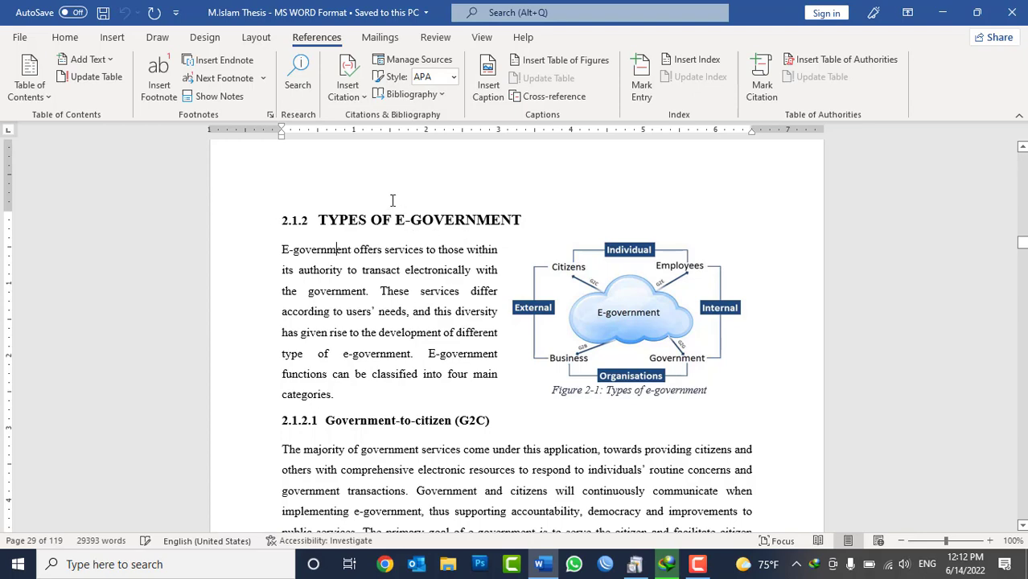
scroll(435, 293, up, 1)
scroll(434, 294, down, 2)
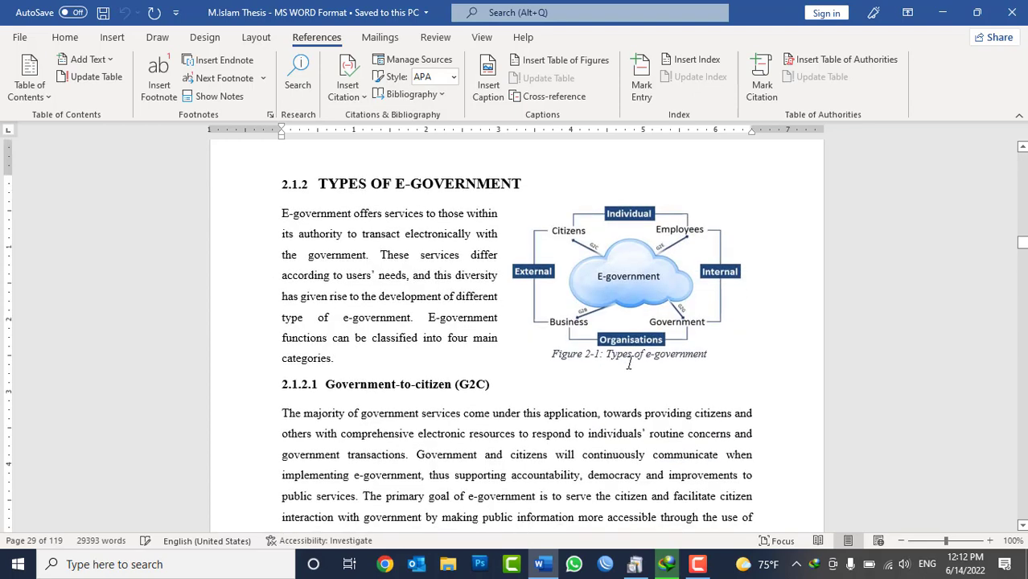
click(631, 231)
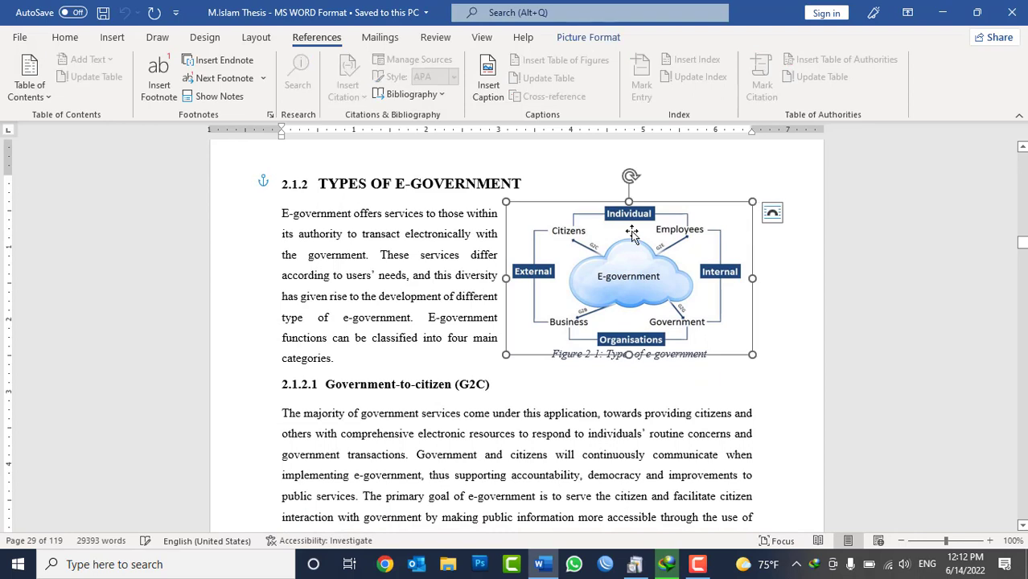
click(414, 217)
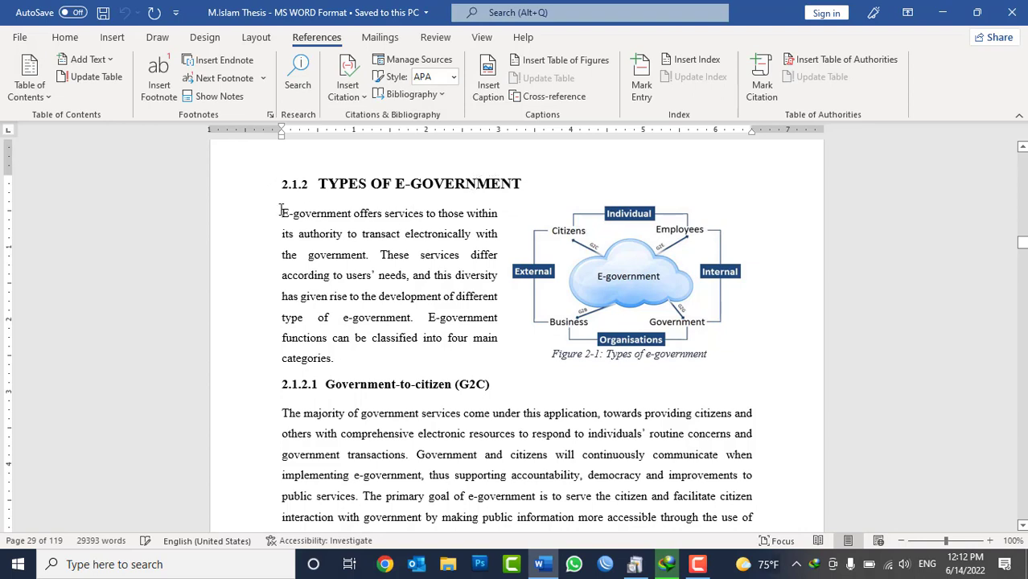
drag(282, 211, 407, 350)
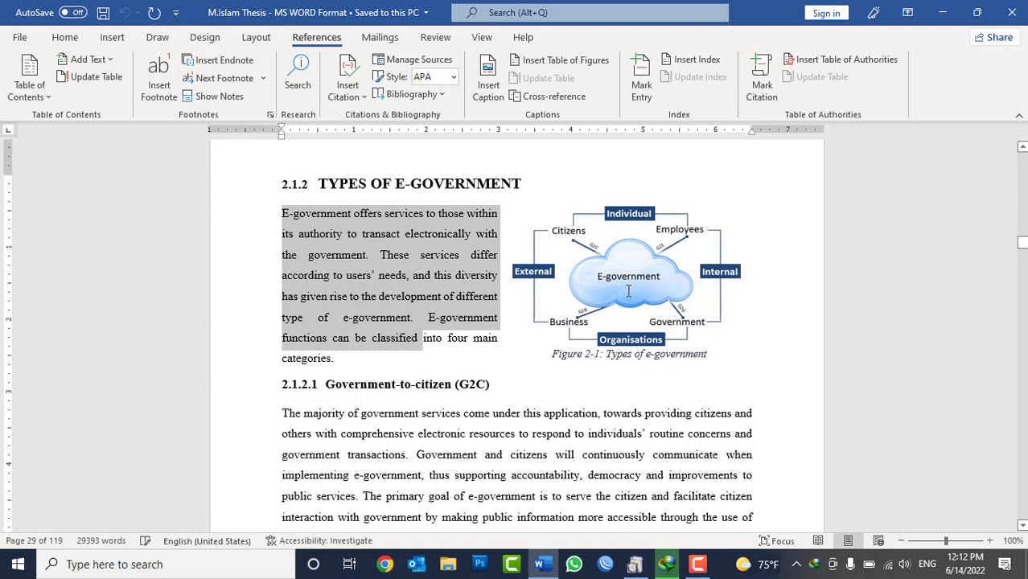
click(471, 233)
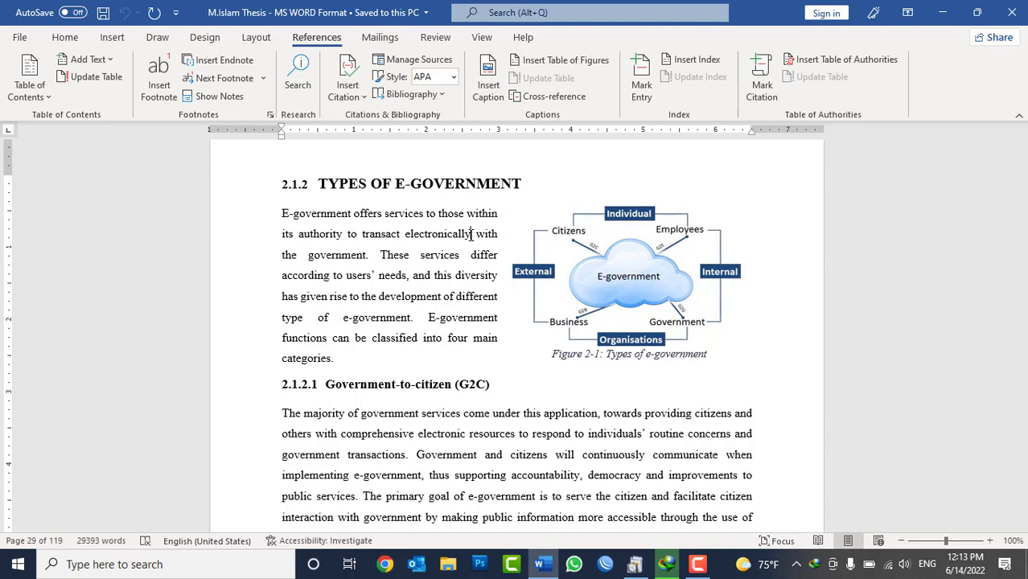
click(607, 245)
click(600, 407)
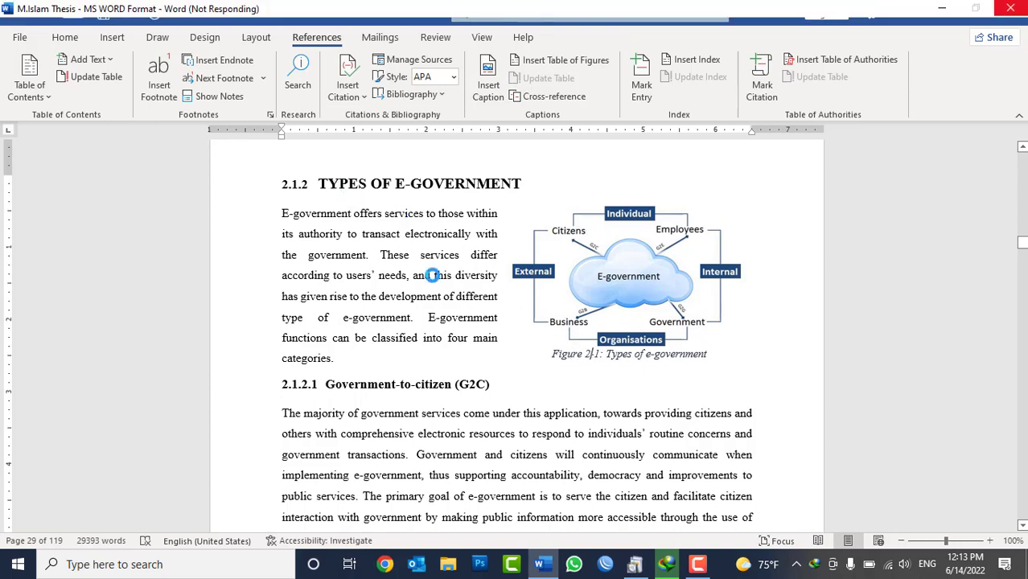
click(602, 355)
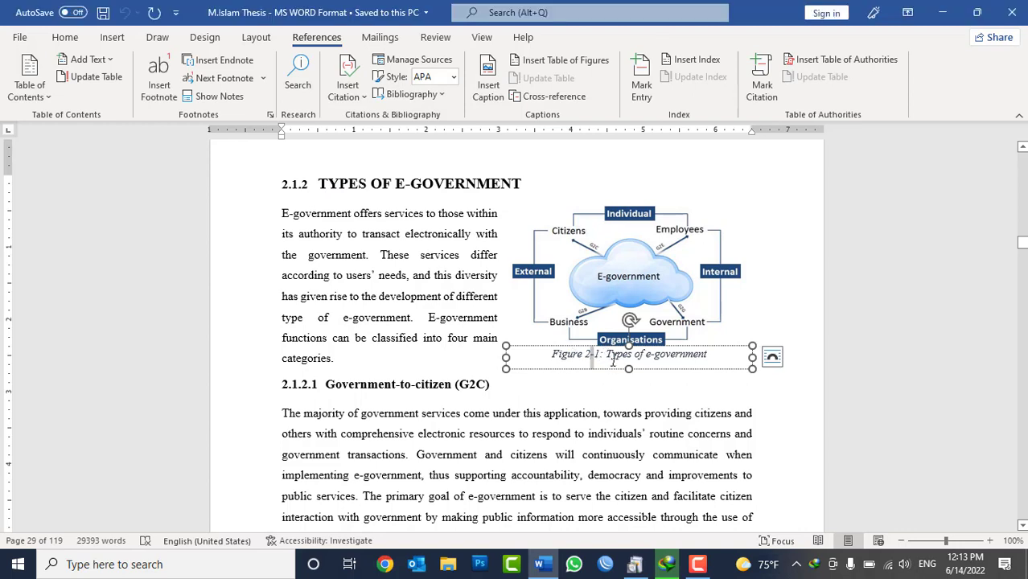
Scroll down past the Figure 2-2 caption to section 2.1.7 'Benefits of E-ID to Citizens' on page 41.
click(658, 432)
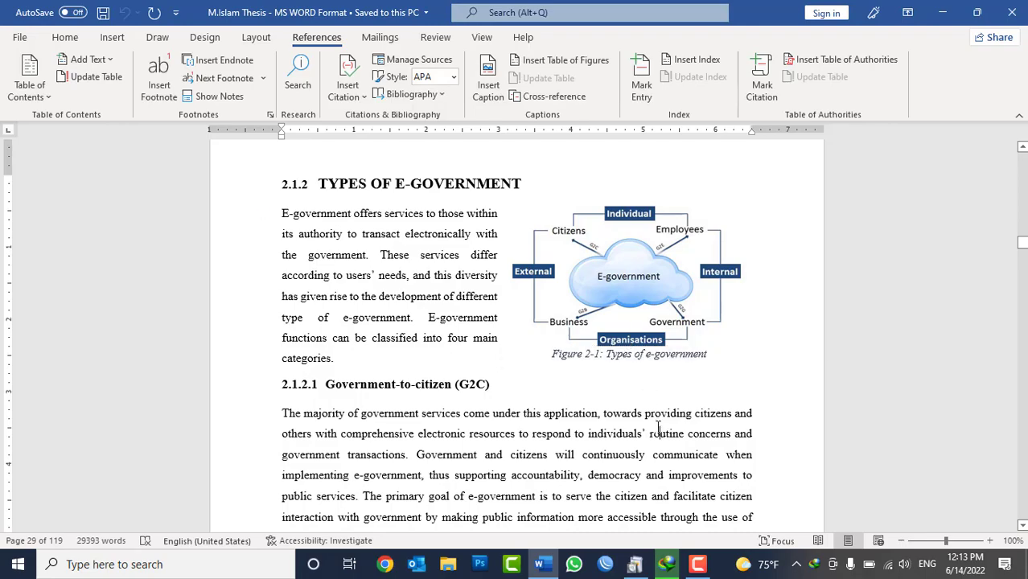
scroll(637, 425, down, 4)
scroll(637, 425, down, 5)
scroll(637, 425, down, 5)
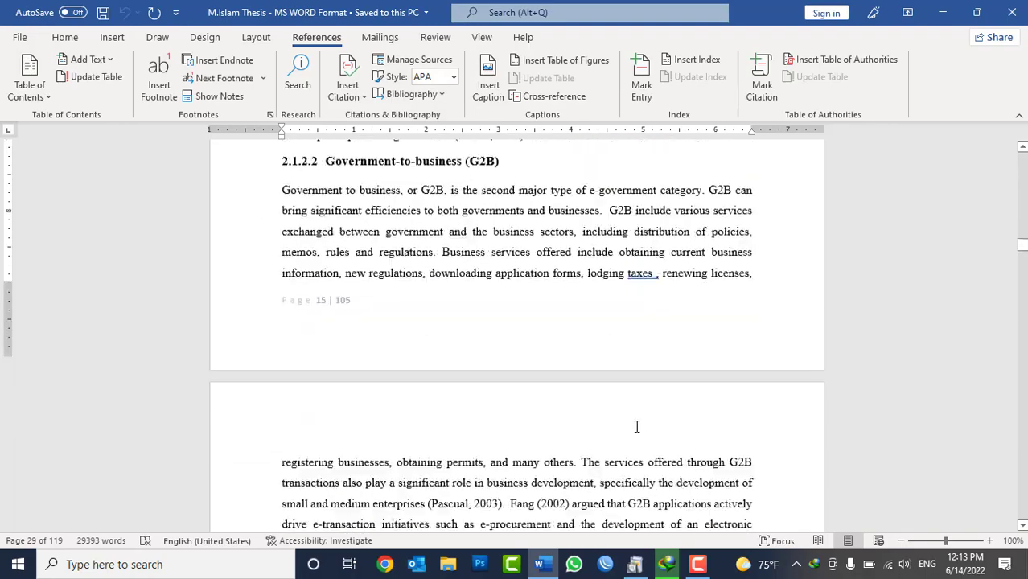
scroll(637, 426, down, 5)
scroll(637, 426, down, 5)
scroll(636, 427, down, 5)
scroll(637, 426, down, 8)
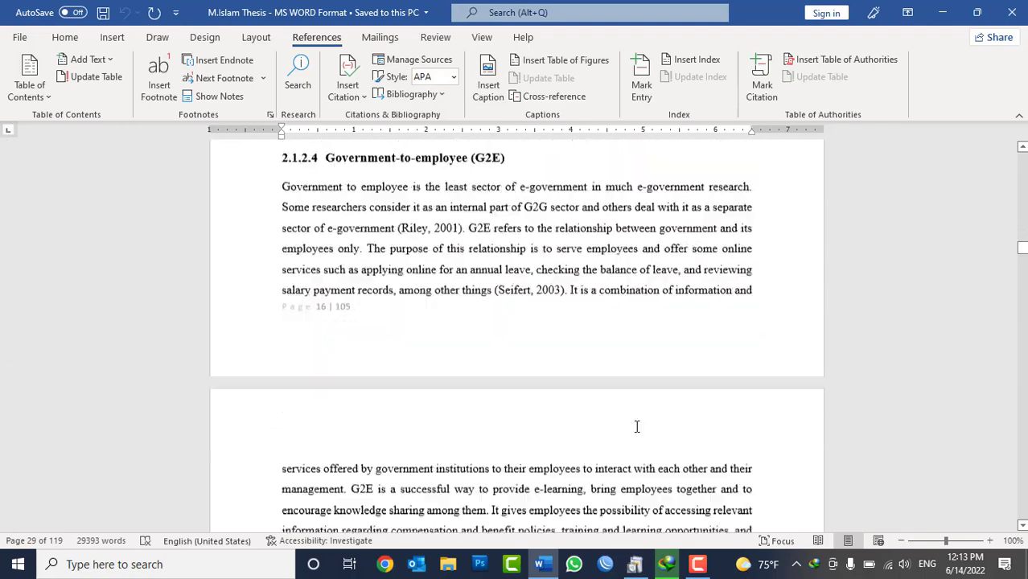
scroll(637, 427, down, 9)
scroll(637, 426, down, 7)
scroll(636, 426, down, 8)
scroll(637, 426, down, 5)
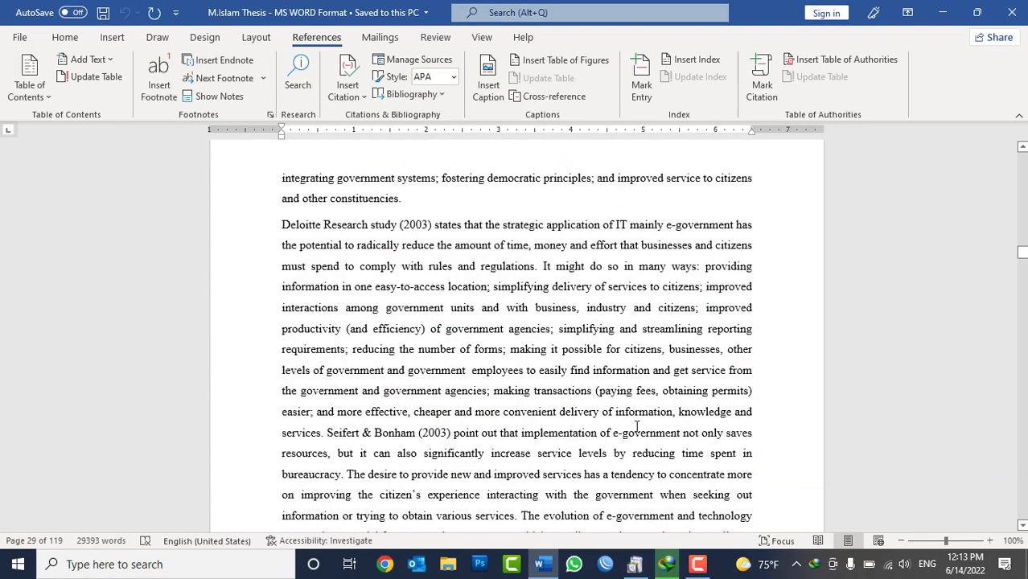
scroll(636, 426, down, 10)
scroll(637, 427, down, 3)
scroll(637, 427, down, 6)
scroll(636, 427, down, 8)
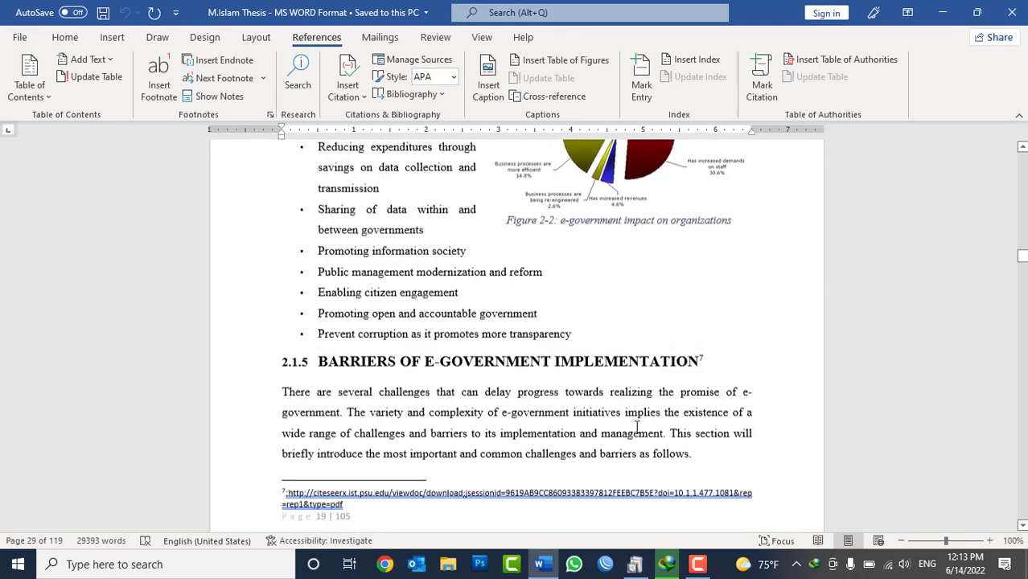
scroll(632, 422, up, 4)
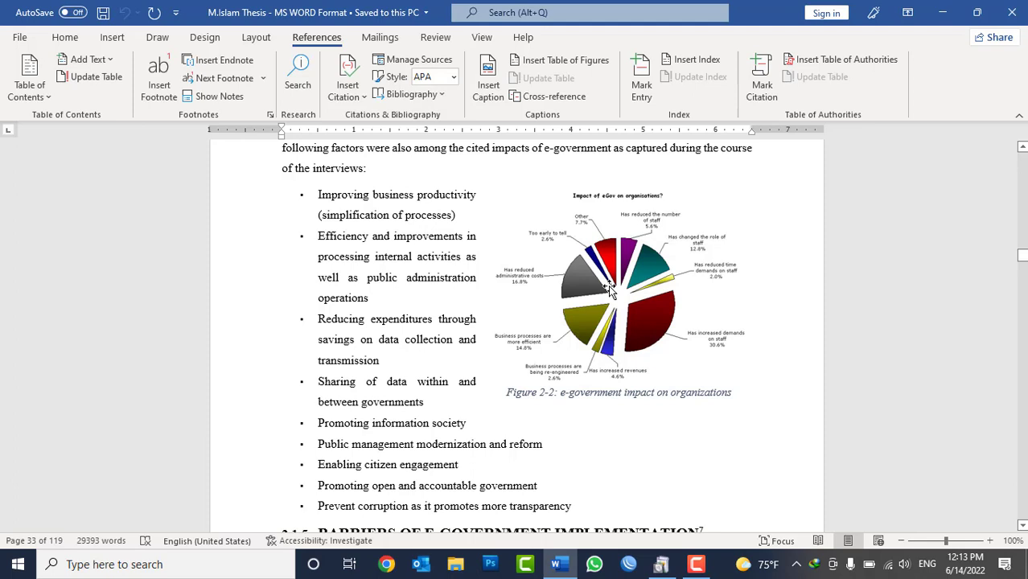
click(520, 393)
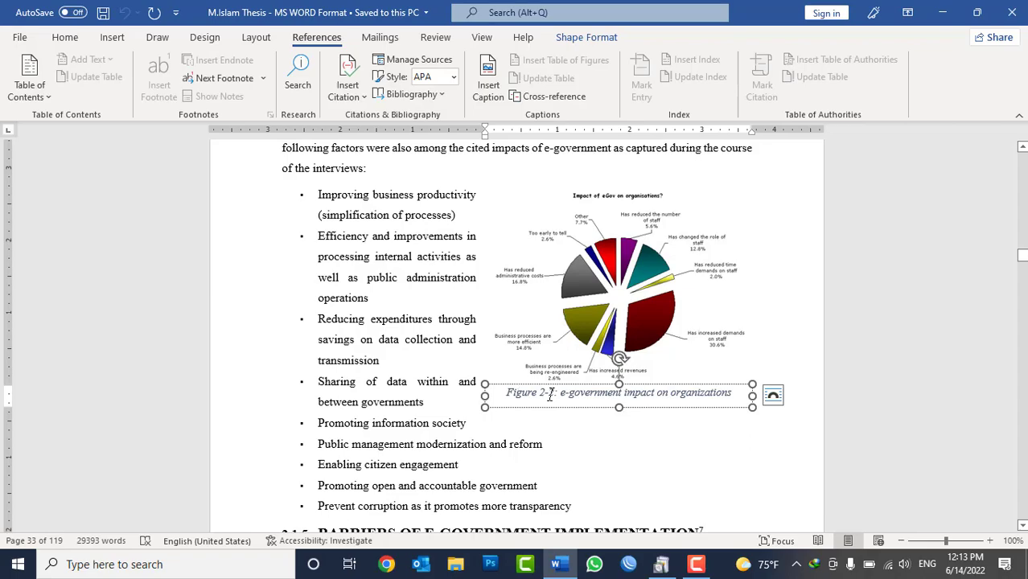
click(456, 427)
scroll(457, 427, down, 6)
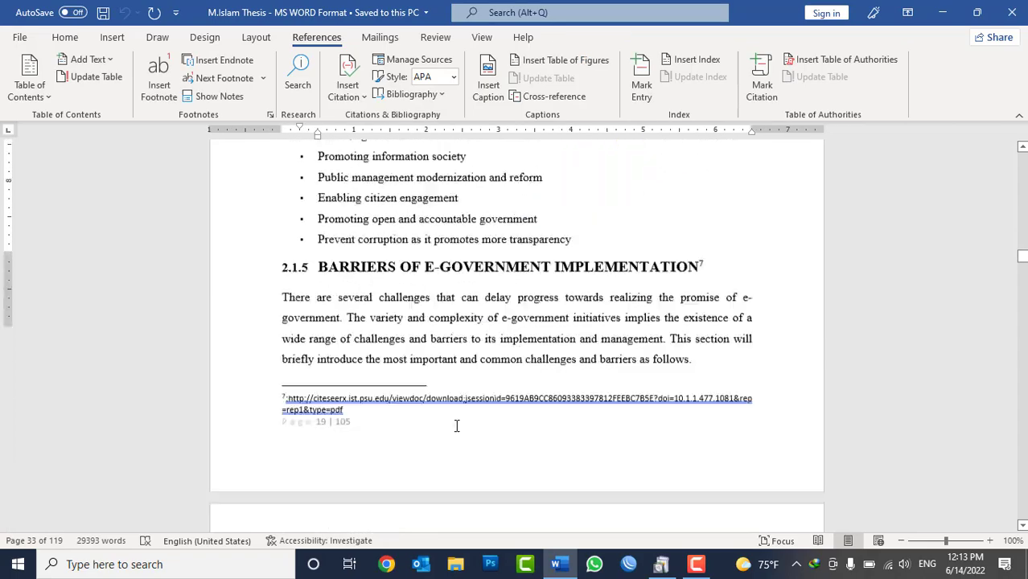
scroll(456, 427, down, 5)
scroll(456, 427, down, 9)
scroll(456, 426, down, 9)
scroll(456, 427, down, 9)
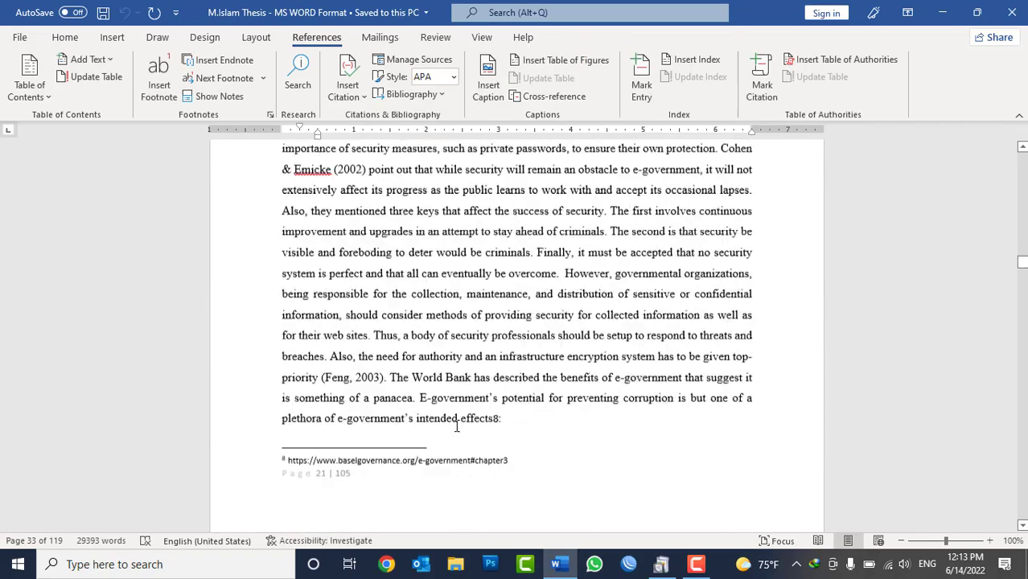
scroll(456, 426, down, 9)
scroll(457, 426, down, 7)
scroll(456, 427, down, 9)
scroll(456, 427, down, 9)
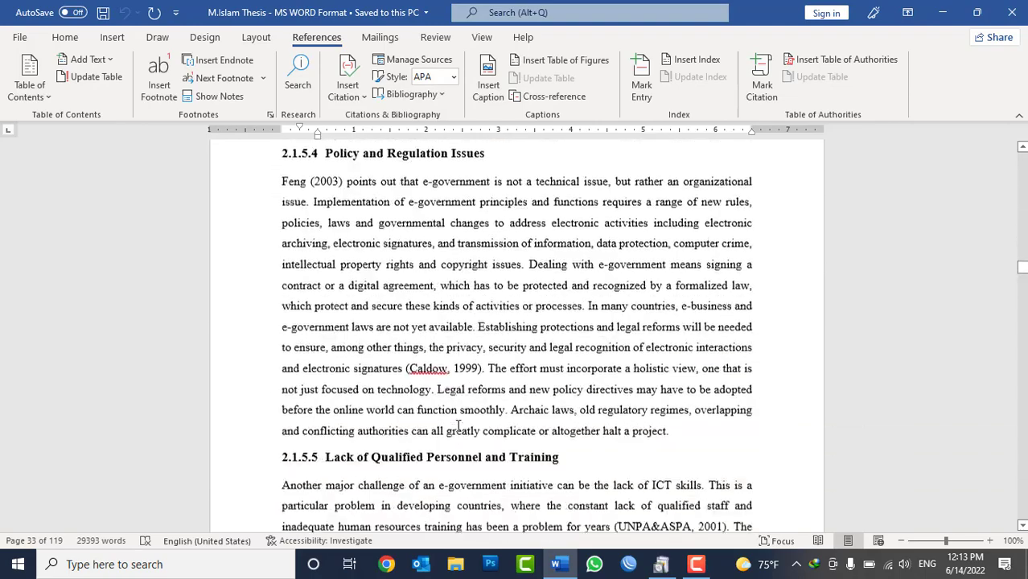
scroll(458, 426, down, 9)
scroll(458, 426, down, 9)
scroll(458, 427, down, 9)
scroll(458, 426, down, 9)
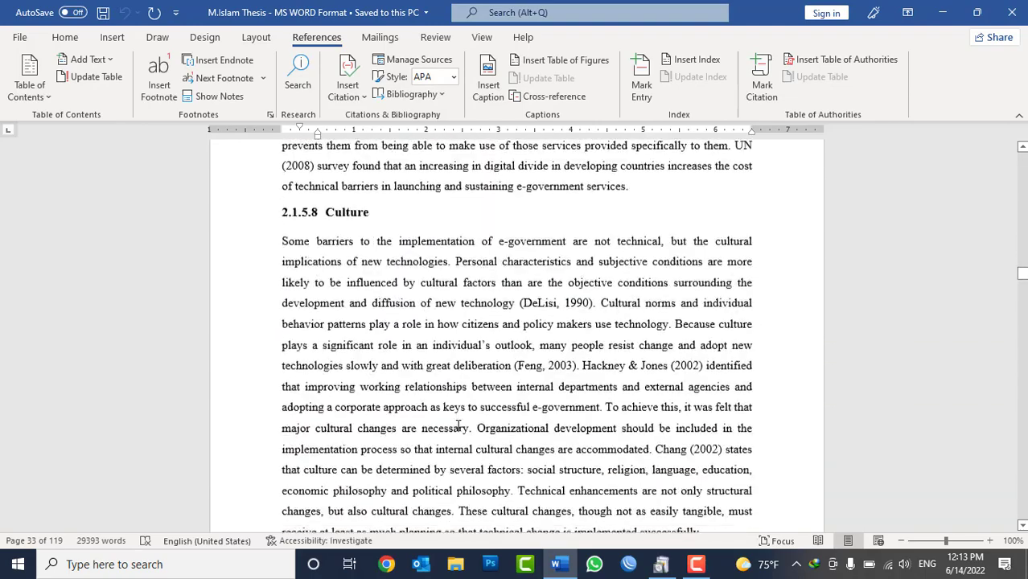
scroll(458, 427, down, 9)
scroll(458, 427, down, 9)
scroll(458, 427, down, 9)
scroll(458, 426, down, 3)
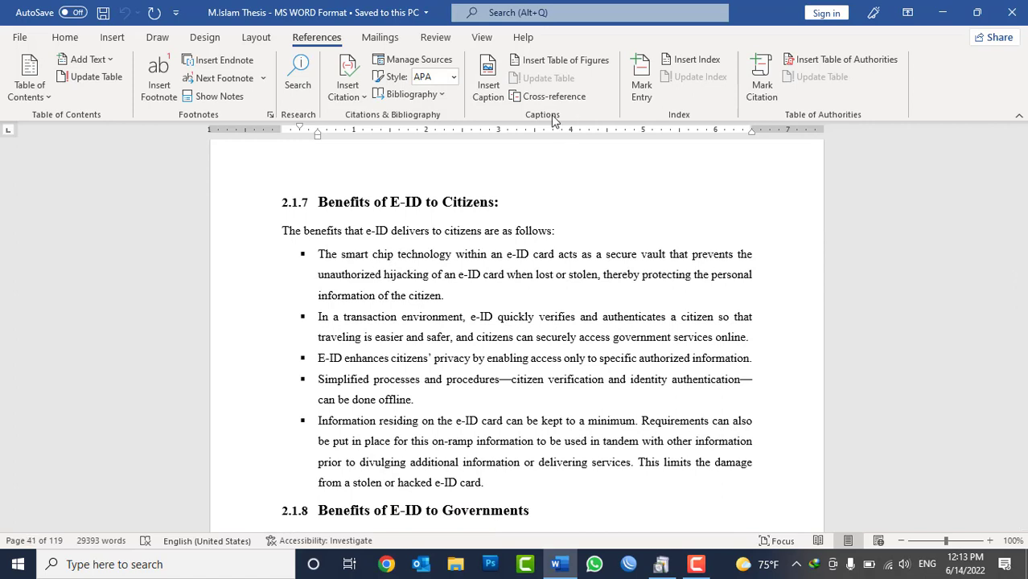
Create a new document of =rand() sample paragraphs with 'Afghanistan' typed on a line at the top.
key(ctrl+n)
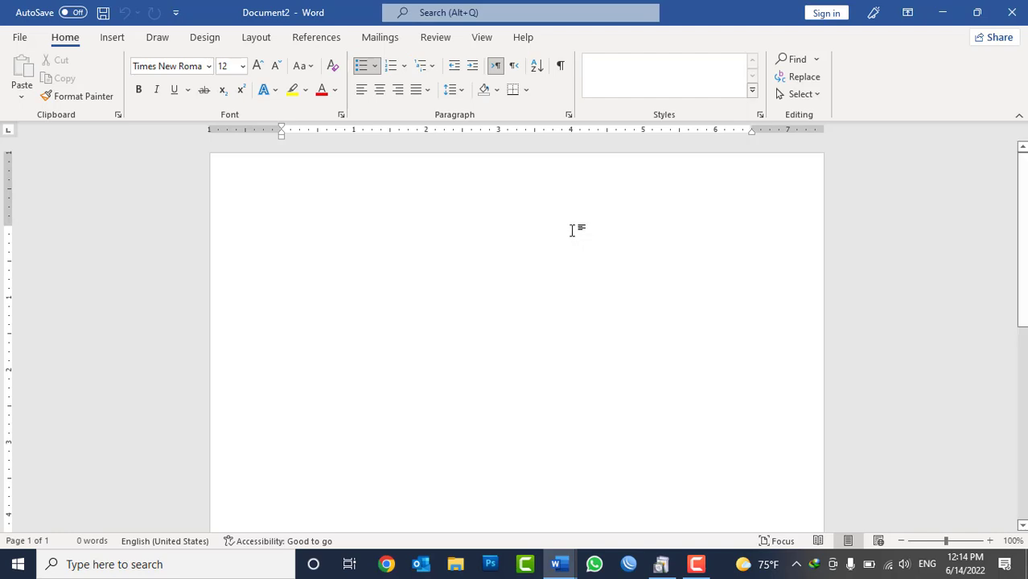
text(=)
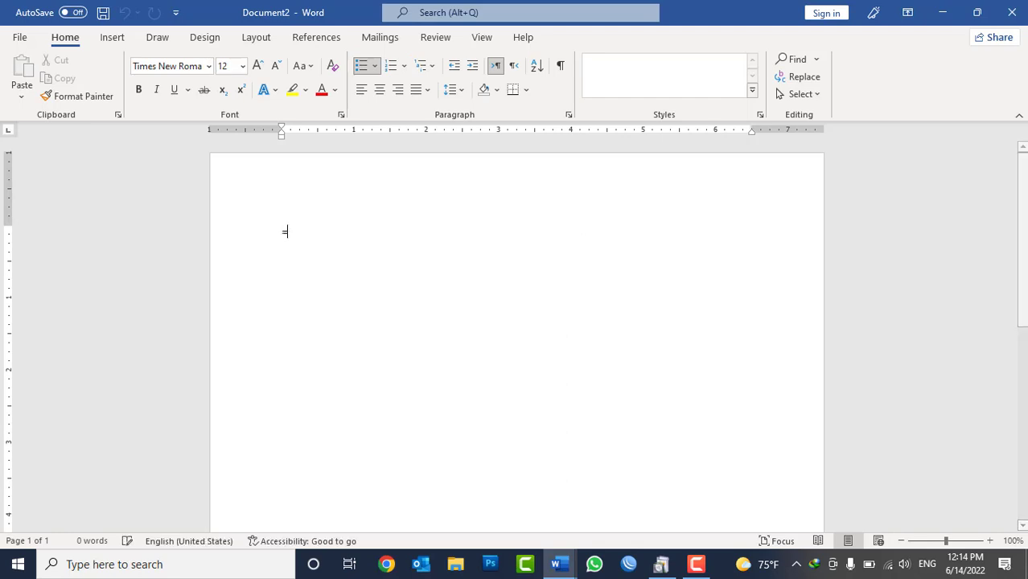
text(rand()
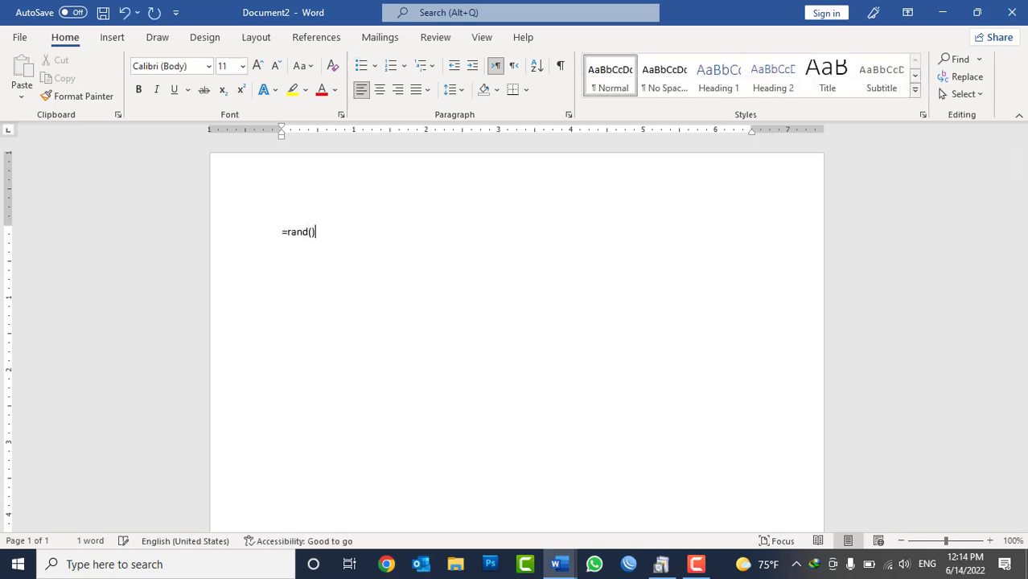
key(Return)
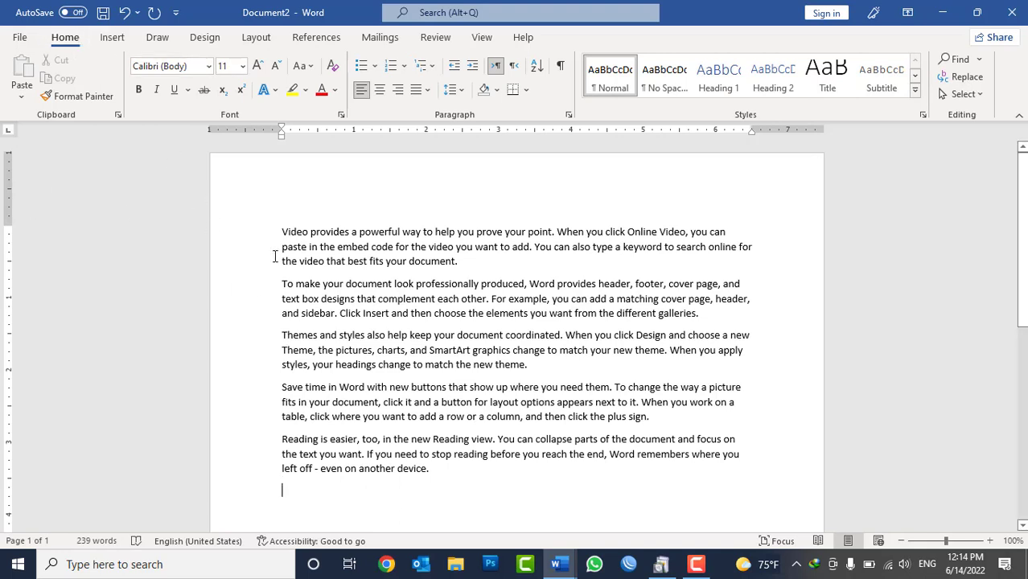
key(Return)
key(Up)
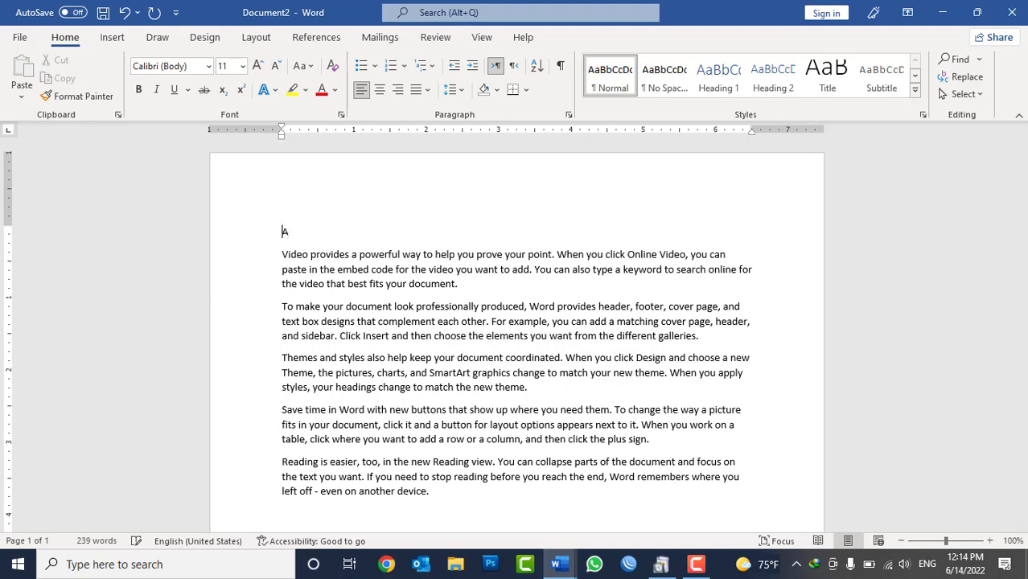
text(Afghanistan)
Add 'Kabul' after the last paragraph, followed by another =rand() batch of sample text.
scroll(388, 399, down, 3)
click(386, 400)
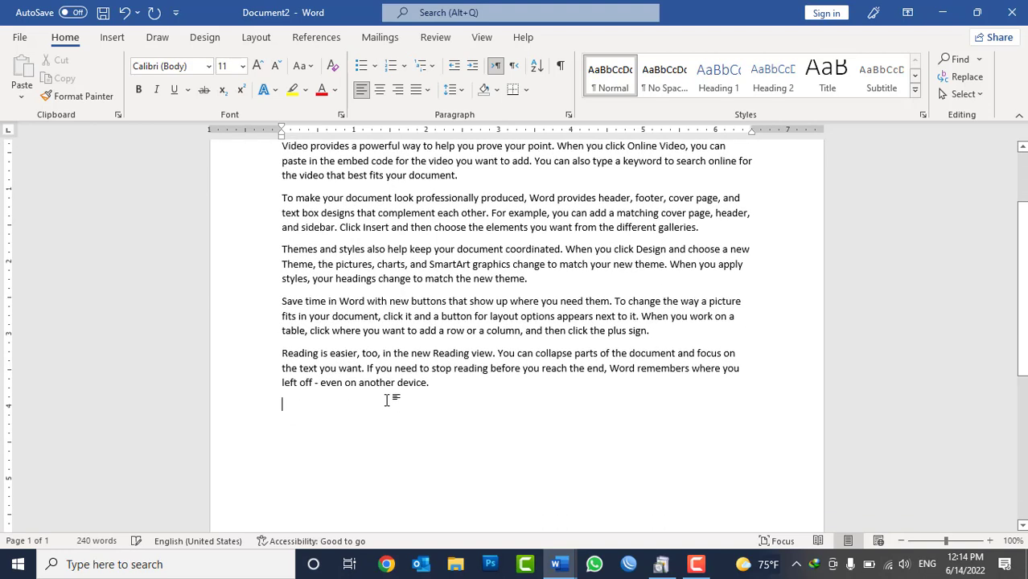
text(Kabul)
key(Return)
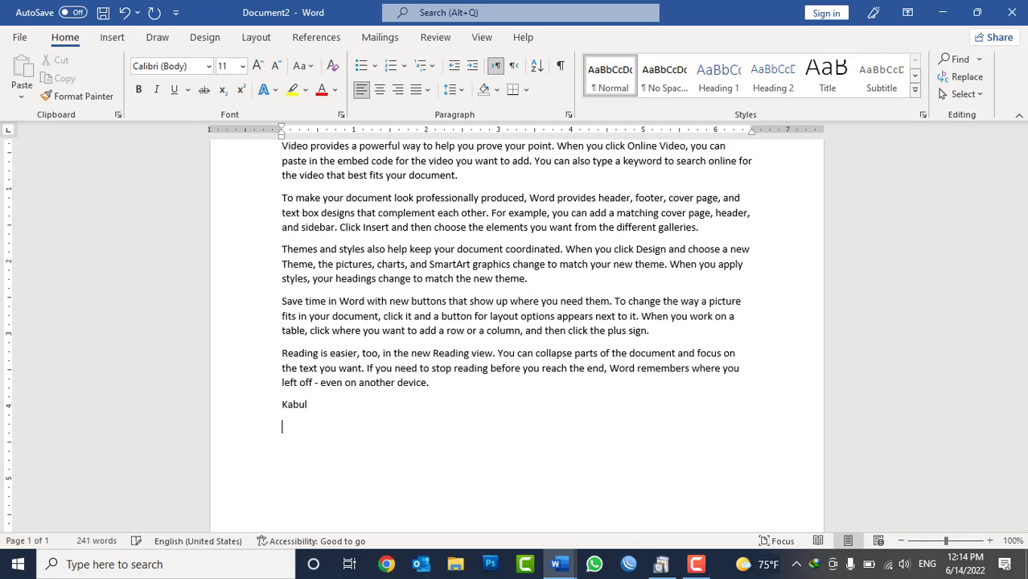
text(=rand)
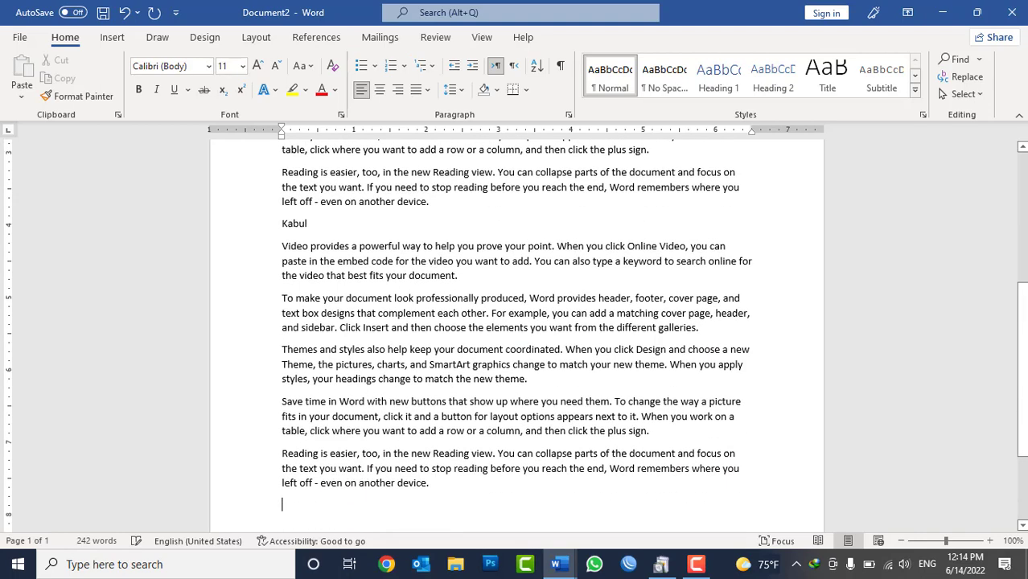
scroll(393, 395, down, 3)
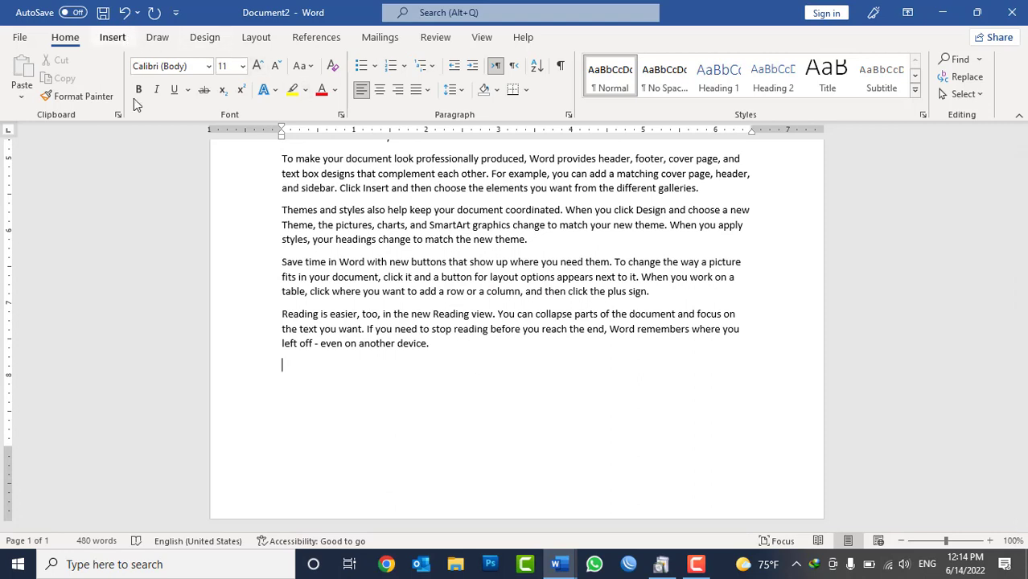
Insert the ID lake photo from this device at the end of the document.
click(113, 38)
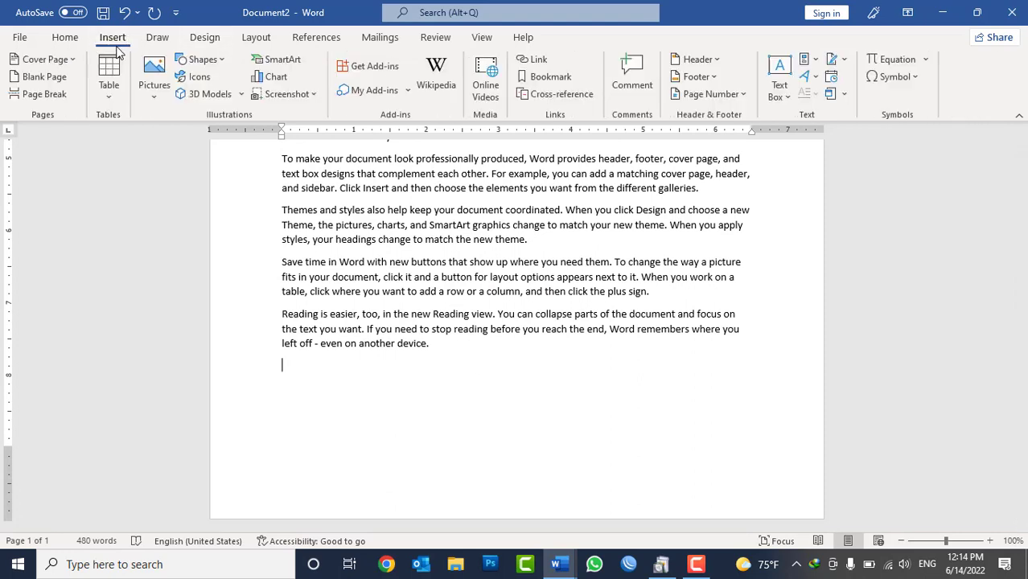
click(159, 89)
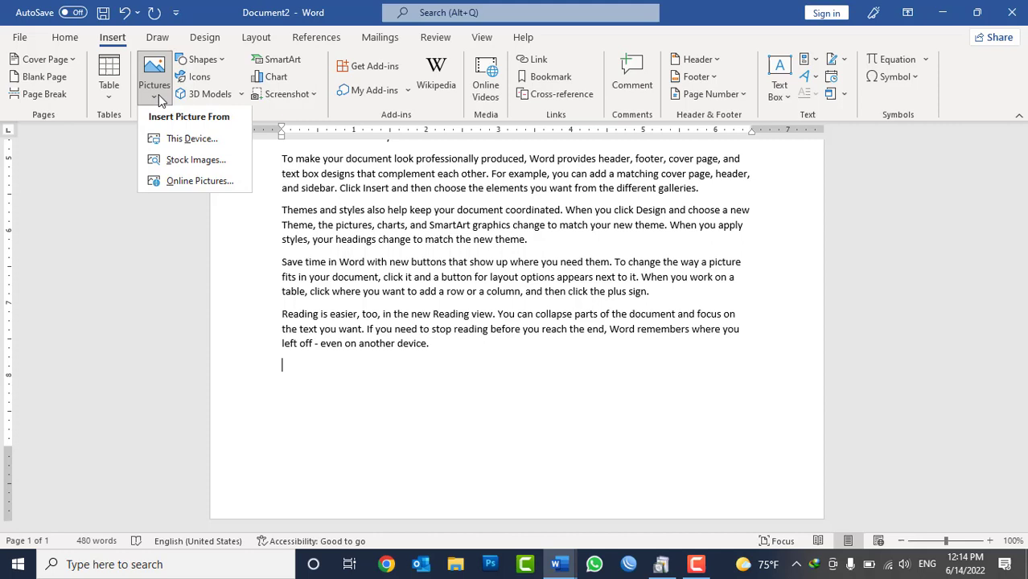
click(184, 142)
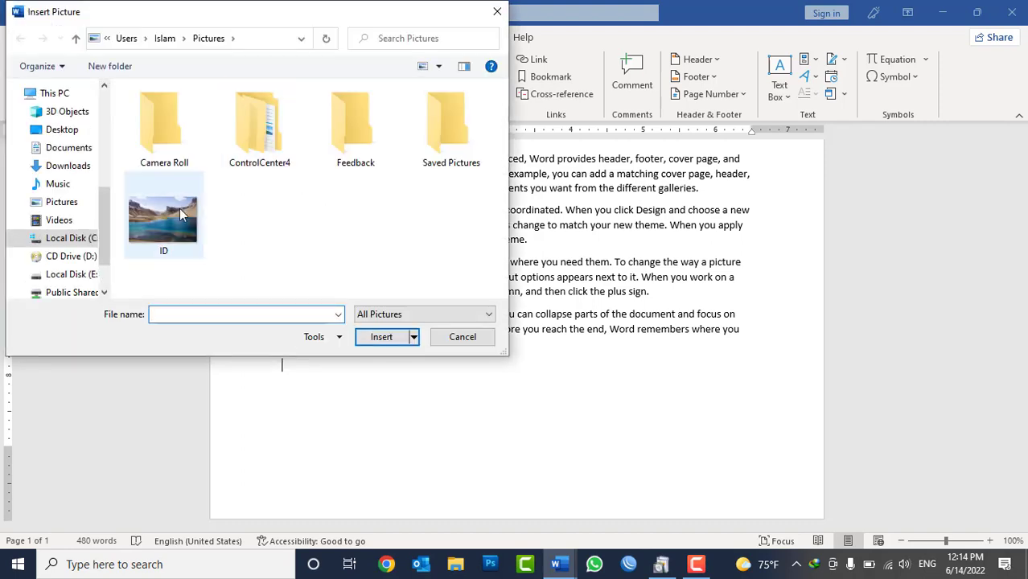
click(170, 216)
double_click(170, 216)
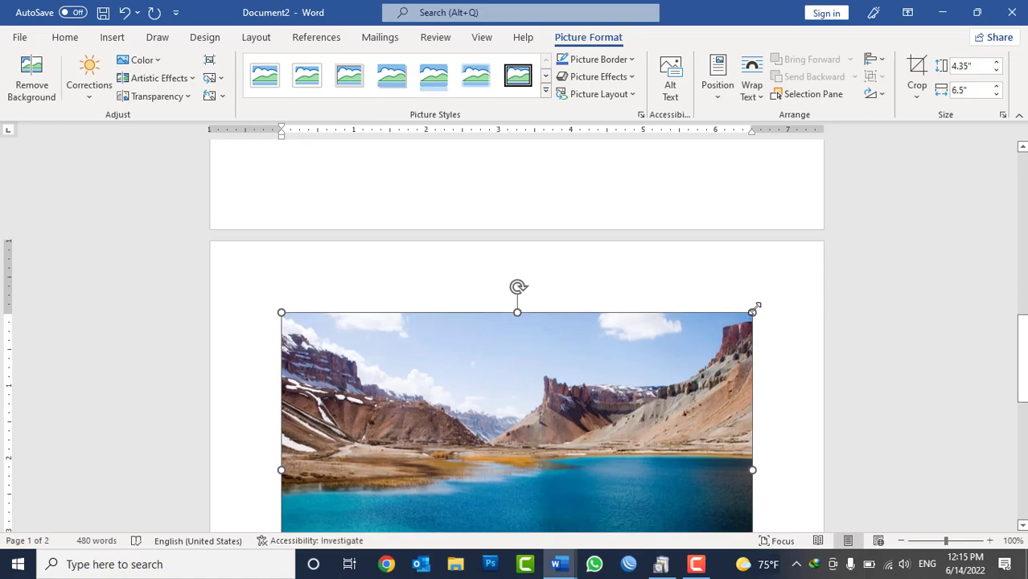
Shrink the lake photo to about 4 inches wide and delete the repeated and 'Save time in Word' paragraphs.
mouse_move(753, 312)
mouse_down()
mouse_move(491, 433)
mouse_move(541, 437)
mouse_move(258, 352)
mouse_up()
scroll(542, 437, down, 5)
scroll(544, 432, down, 3)
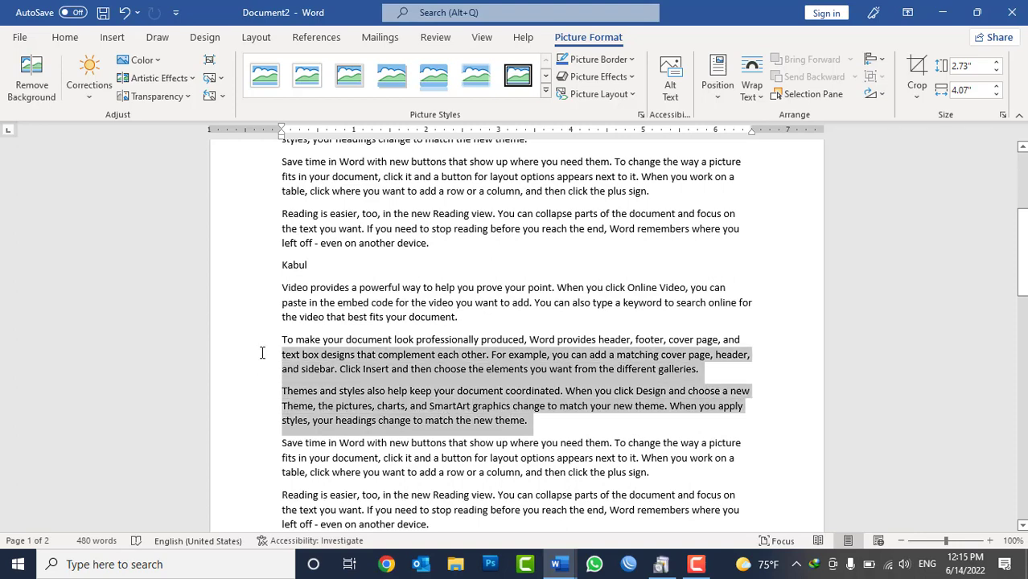
key(Delete)
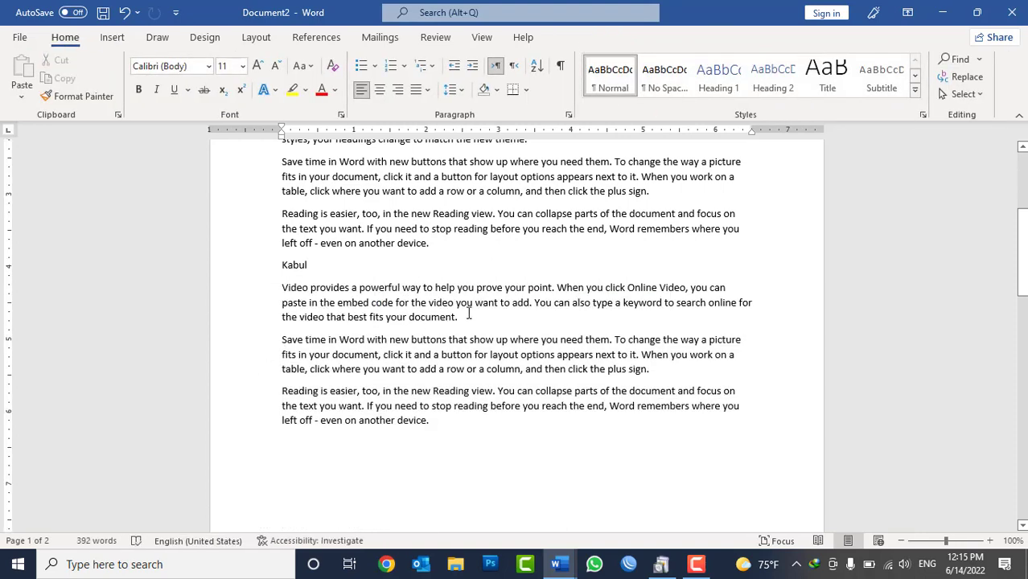
drag(648, 192, 256, 175)
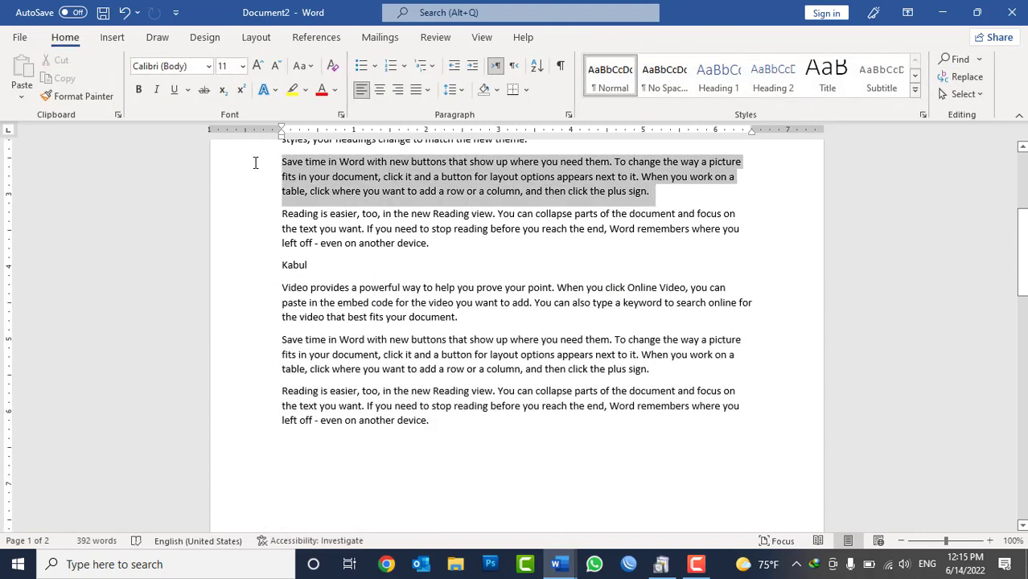
key(Delete)
Apply the Heading 1 style to 'Afghanistan' and 'Kabul'.
scroll(531, 336, up, 4)
scroll(429, 252, up, 3)
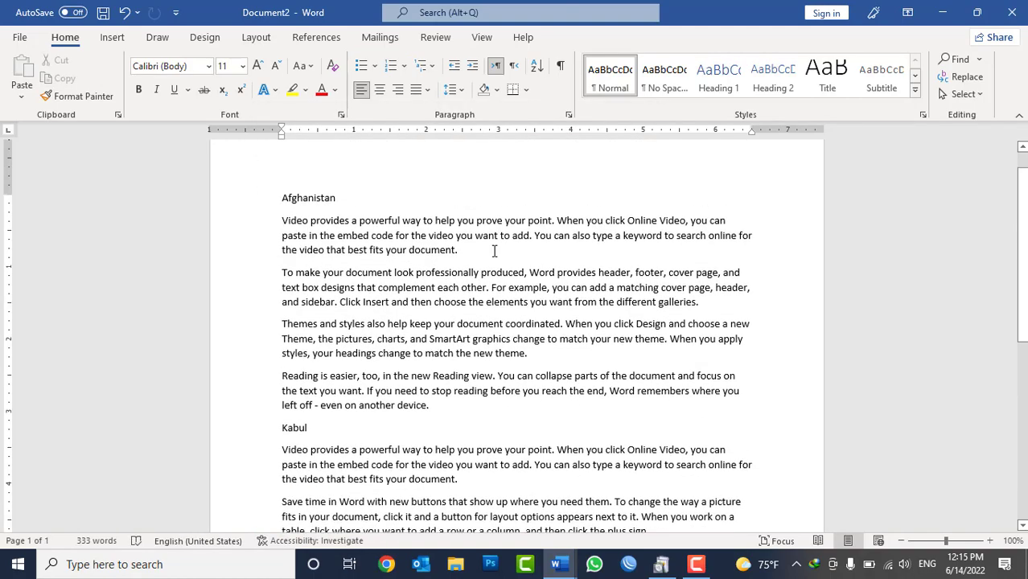
scroll(438, 244, up, 1)
scroll(439, 243, down, 3)
scroll(289, 183, up, 3)
scroll(318, 248, up, 1)
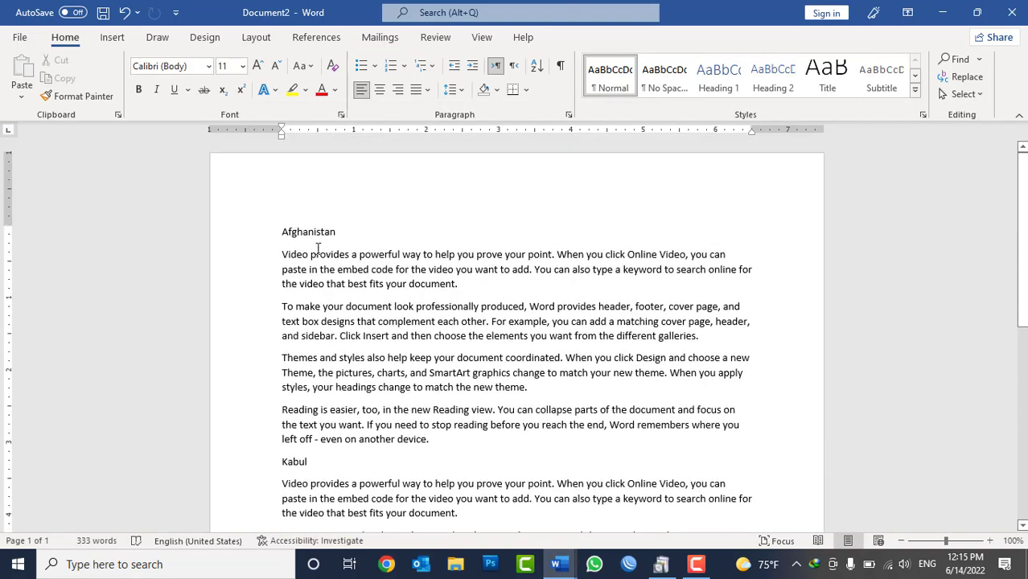
double_click(314, 232)
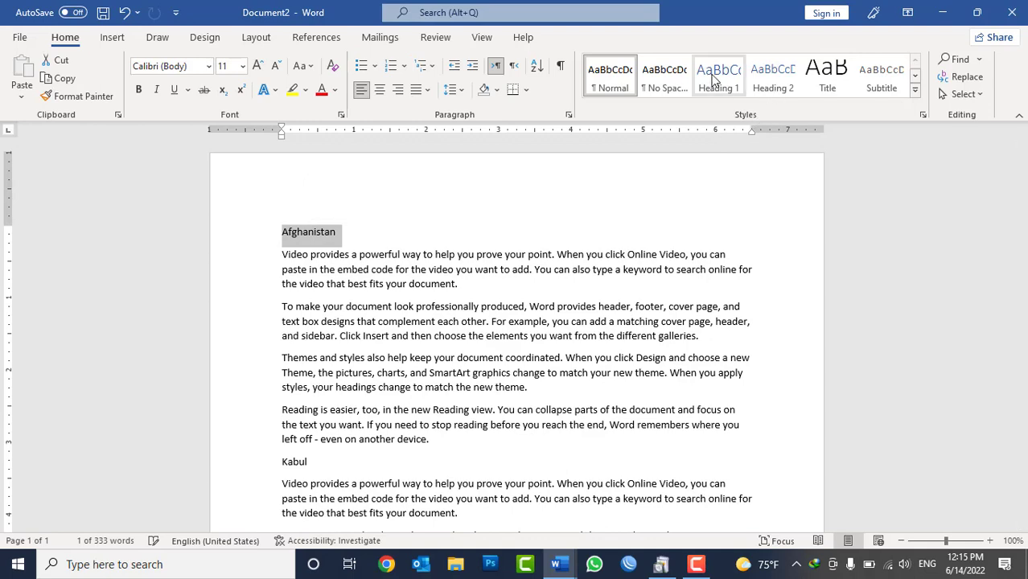
scroll(450, 322, down, 2)
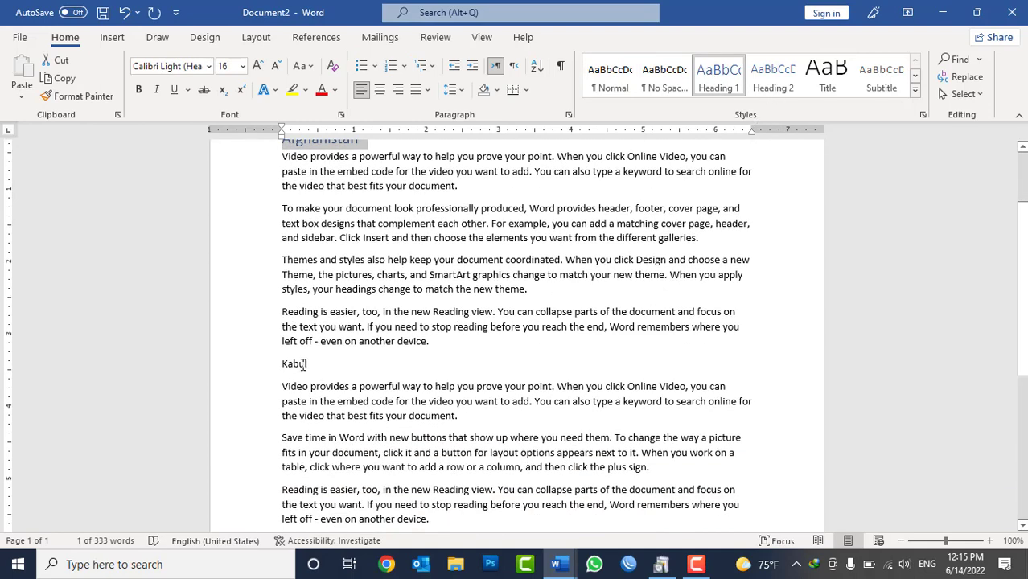
double_click(295, 364)
click(719, 77)
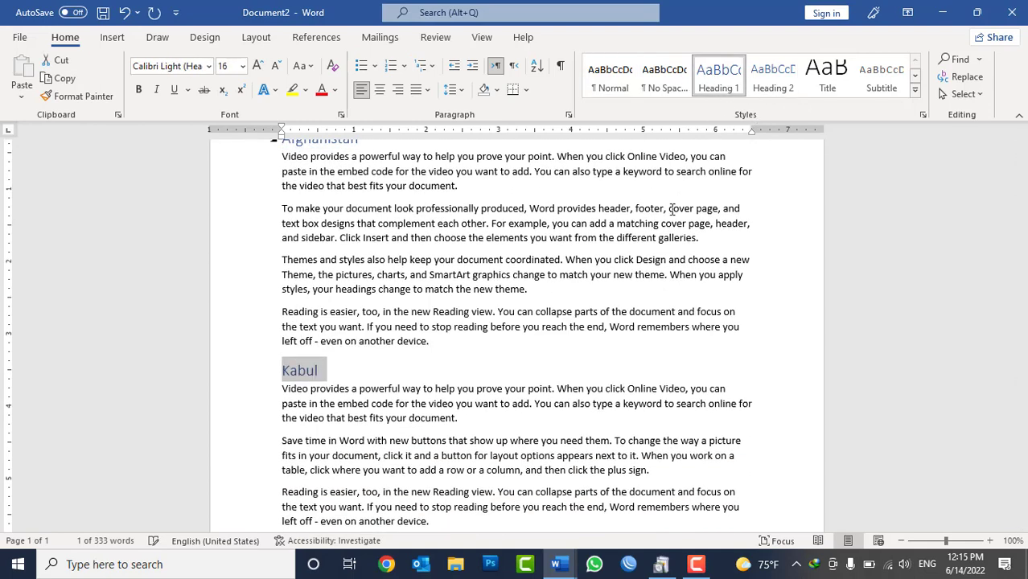
scroll(635, 308, down, 2)
key(ctrl+v)
Add =rand() sample paragraphs below the lake photo.
click(611, 420)
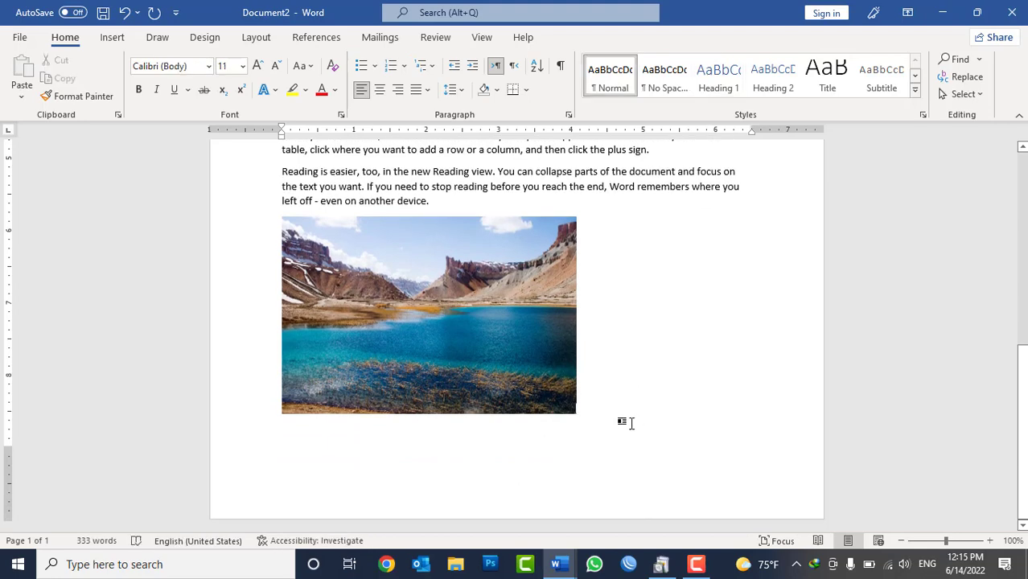
text(=ra)
key(BackSpace)
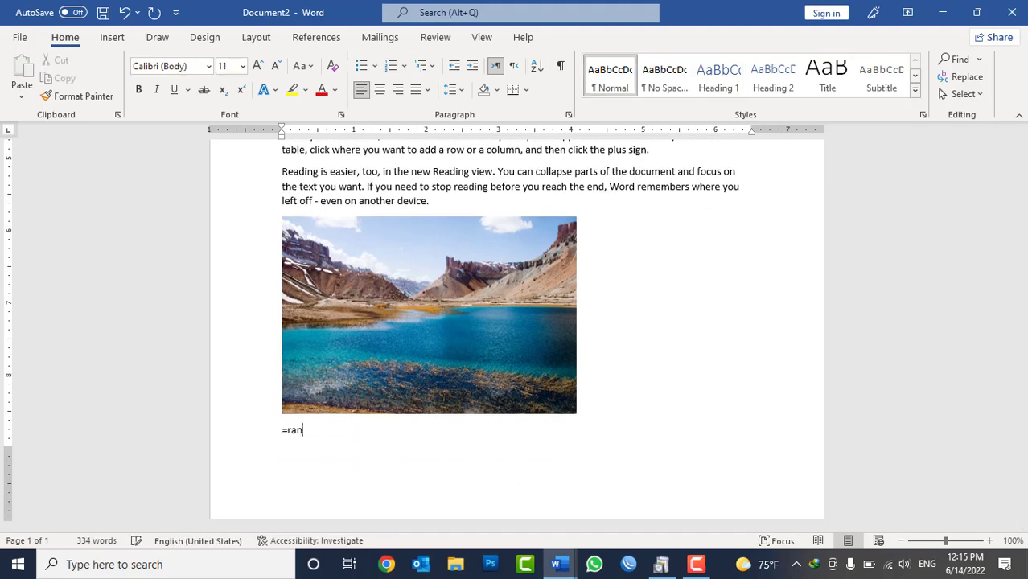
text(nd())
key(Return)
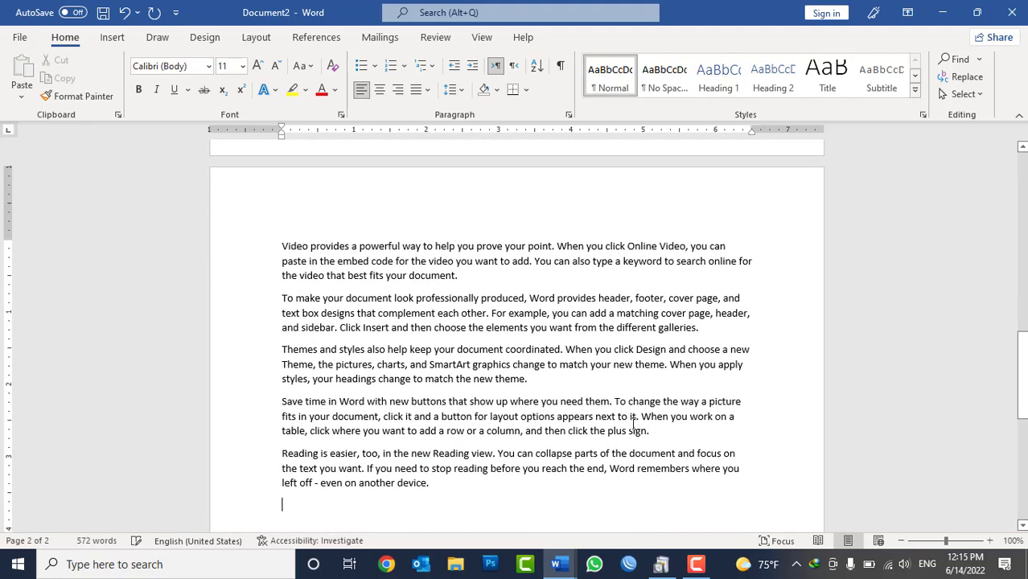
Add a 'Baghlan' Heading 1 title followed by two =rand(2) sample paragraphs.
text(Baghla)
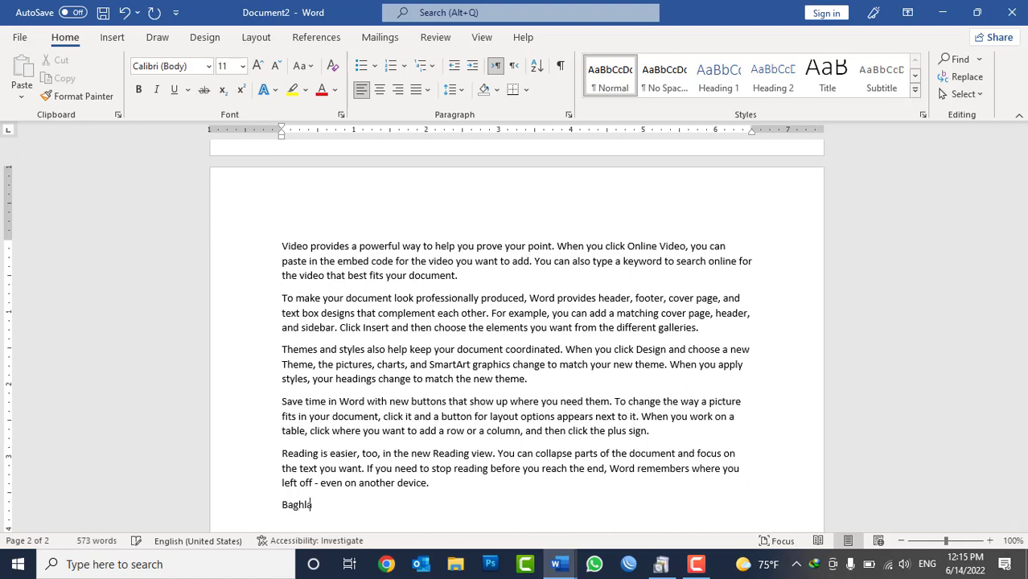
text(n)
key(Return)
key(BackSpace)
key(BackSpace)
key(BackSpace)
text(=)
text(ran2))
key(Return)
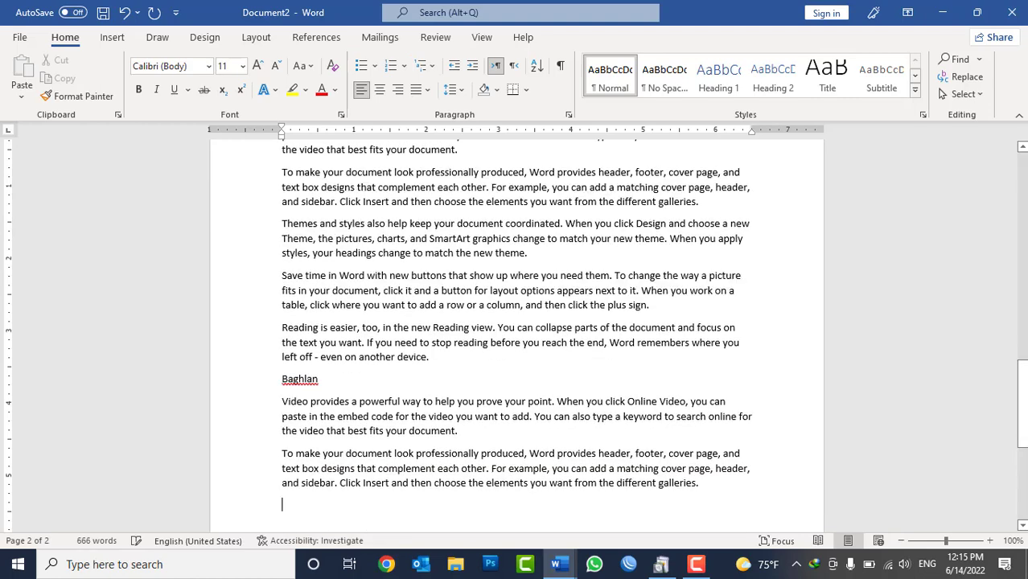
double_click(300, 379)
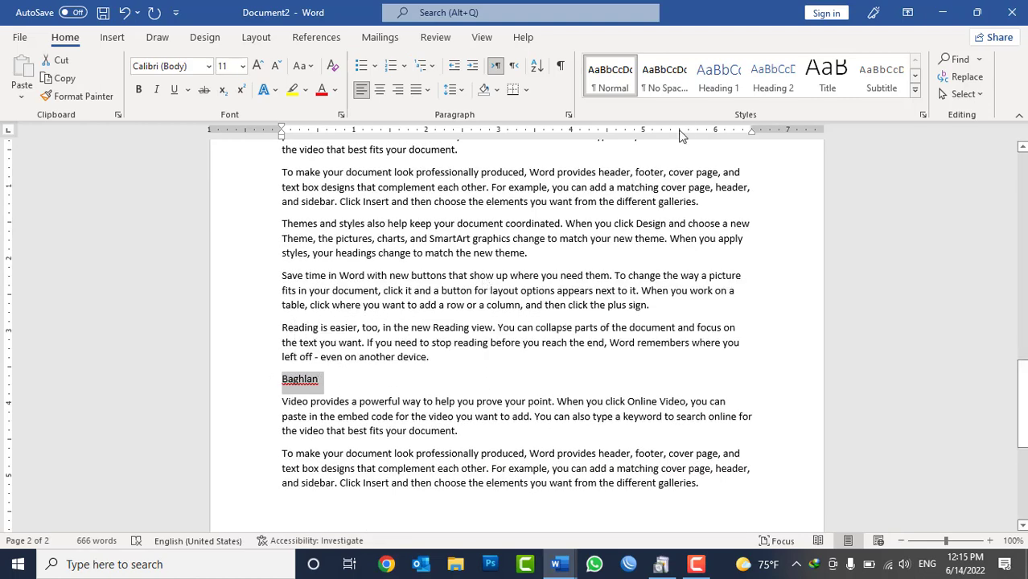
click(719, 78)
scroll(435, 370, down, 3)
click(394, 417)
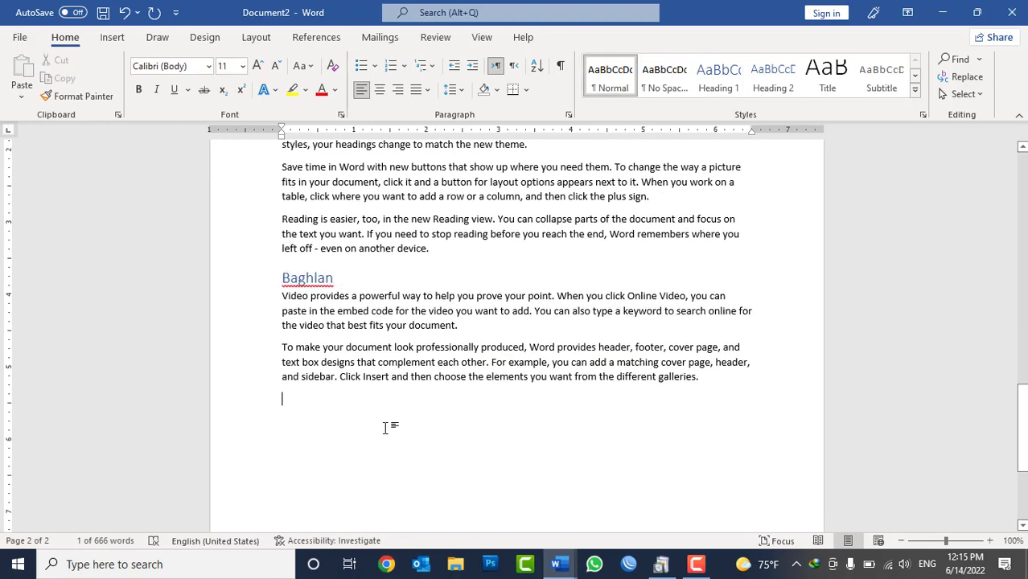
Insert a second copy of the ID lake photo under Baghlan, shrunk to about 2.9 inches wide.
click(112, 37)
click(153, 80)
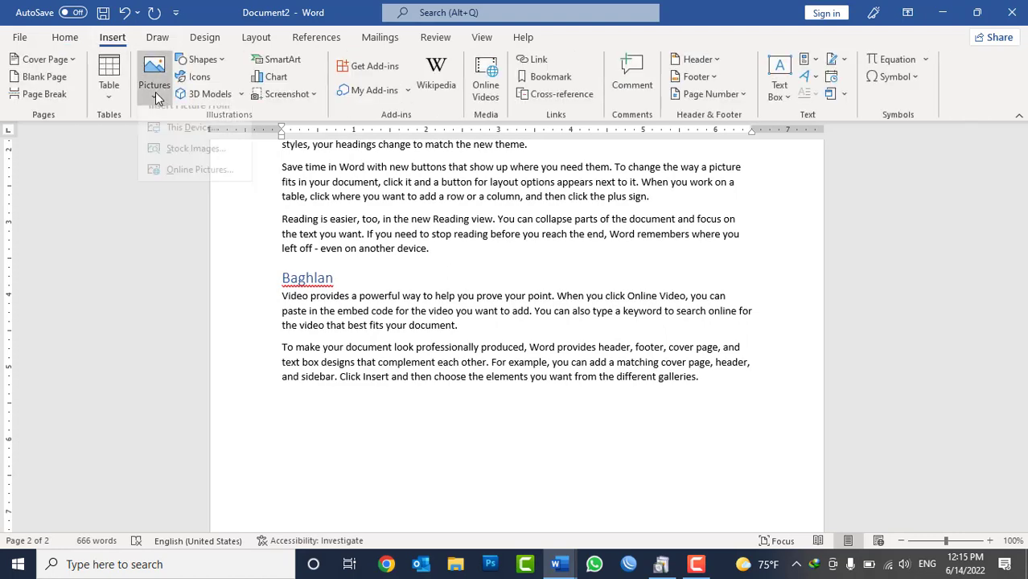
click(169, 142)
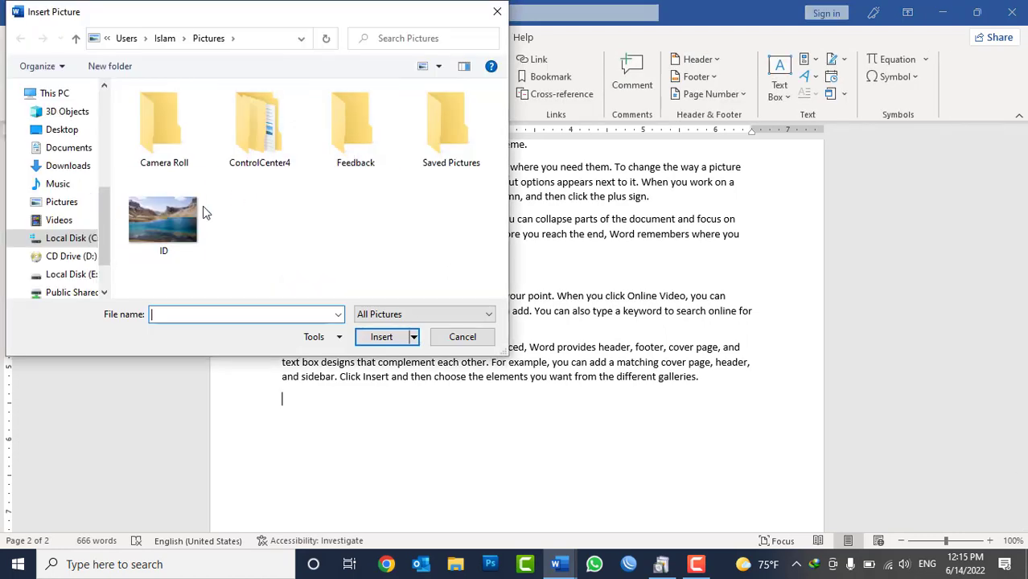
double_click(185, 213)
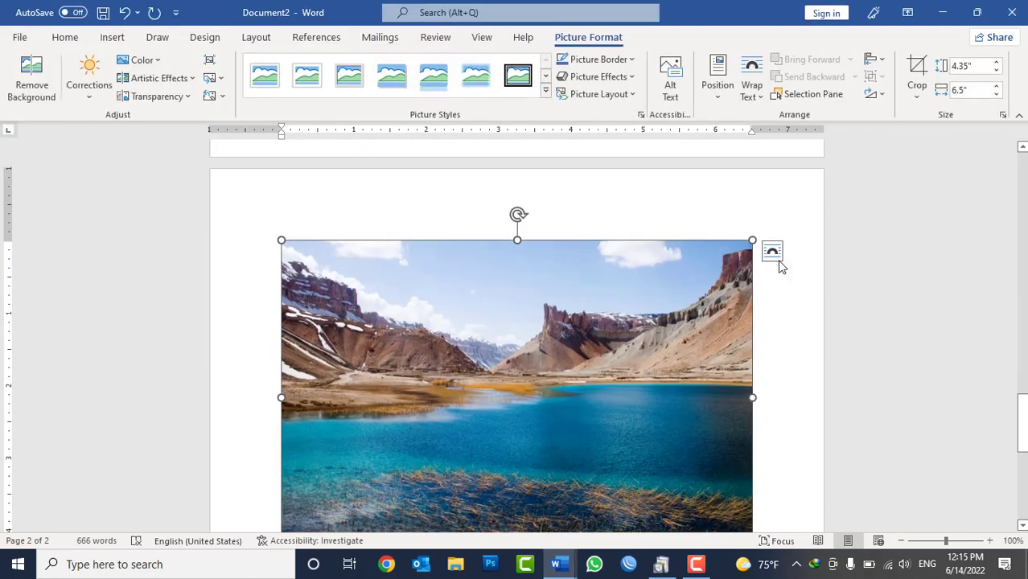
drag(752, 239, 487, 428)
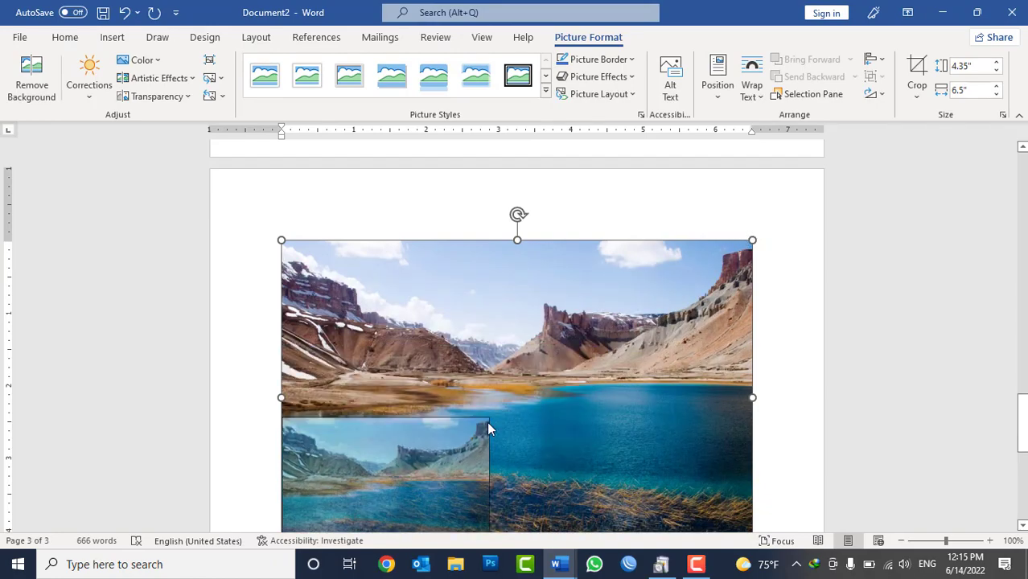
click(550, 325)
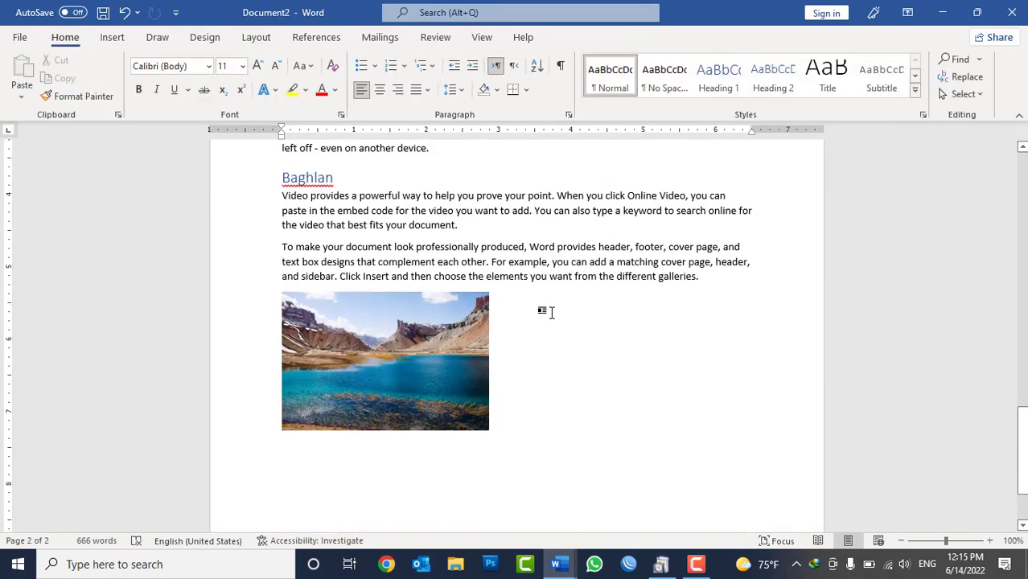
Look back over the document and switch to the References tab.
scroll(497, 336, up, 3)
scroll(496, 337, up, 3)
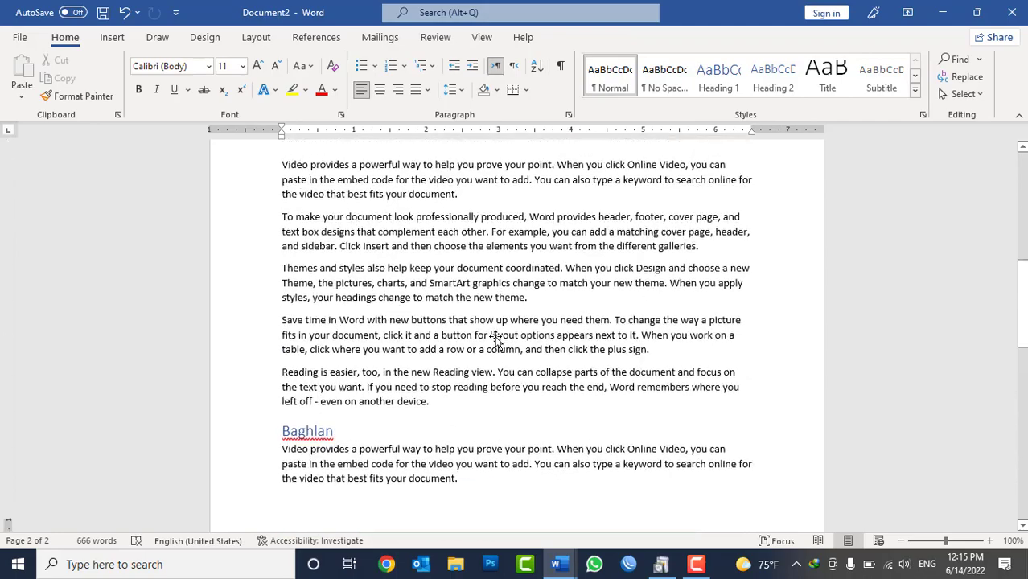
scroll(497, 336, up, 3)
scroll(496, 337, up, 3)
scroll(497, 336, down, 1)
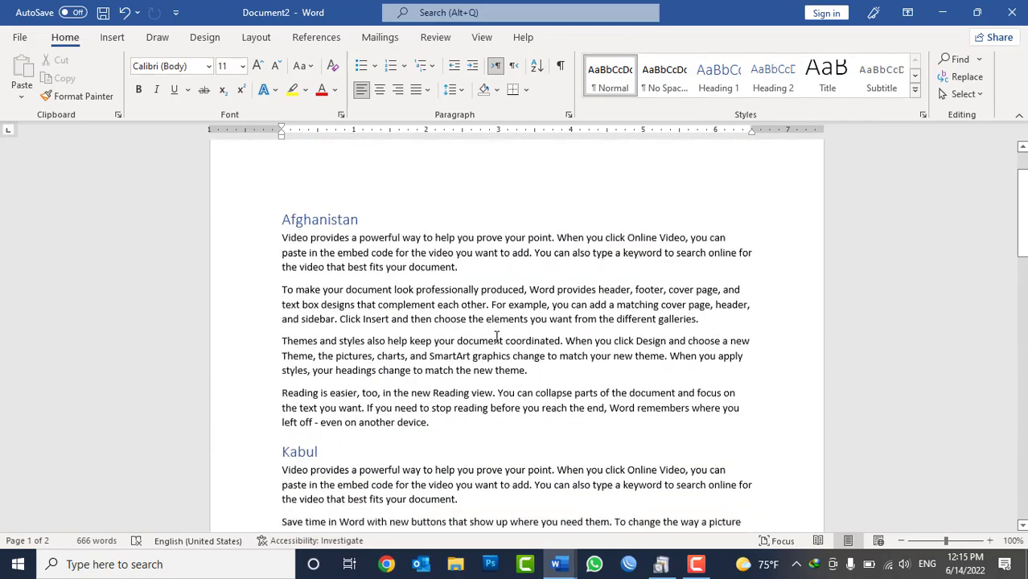
scroll(497, 336, down, 8)
scroll(496, 336, down, 7)
scroll(497, 337, down, 3)
scroll(497, 337, down, 4)
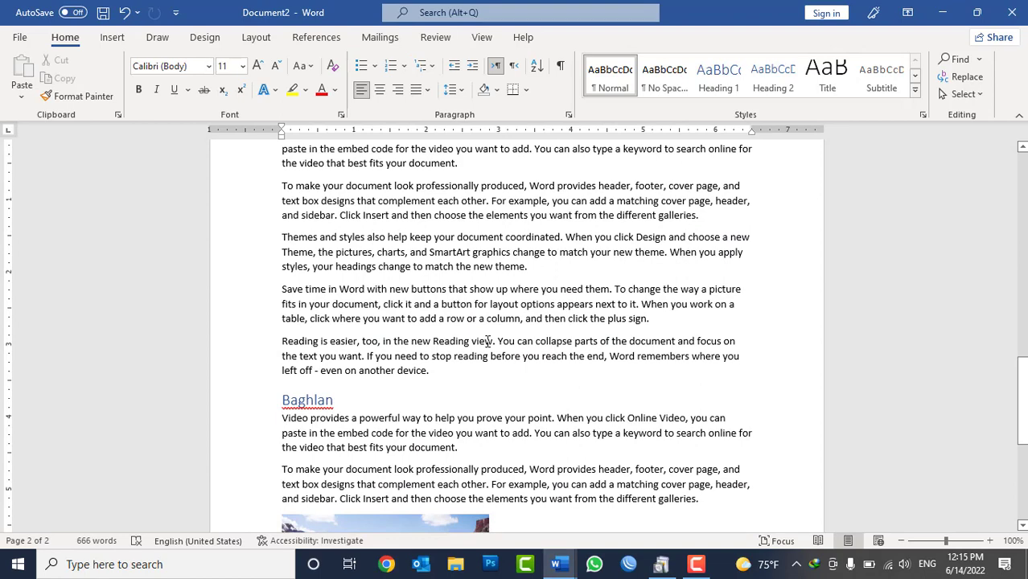
scroll(480, 197, up, 4)
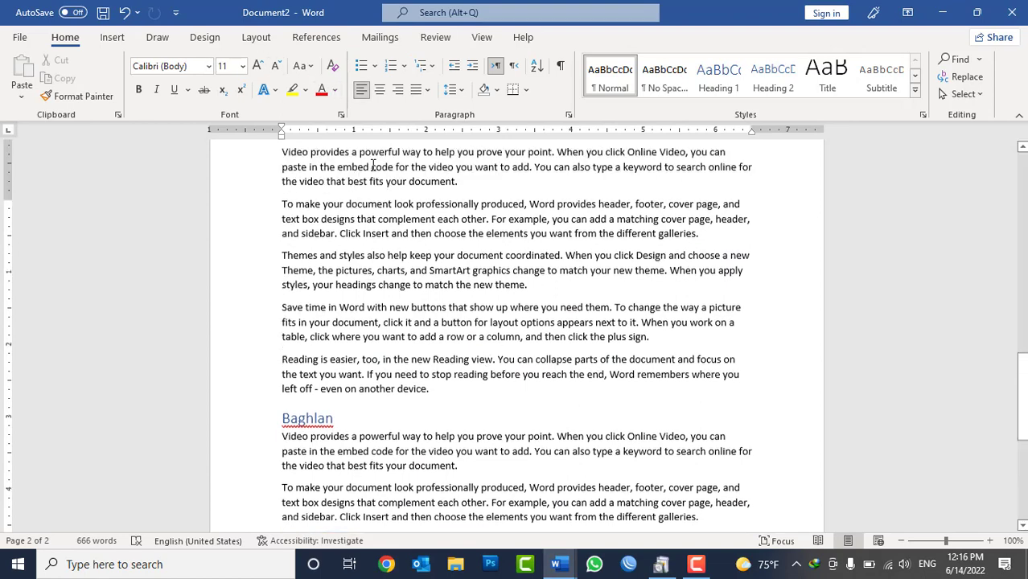
click(315, 38)
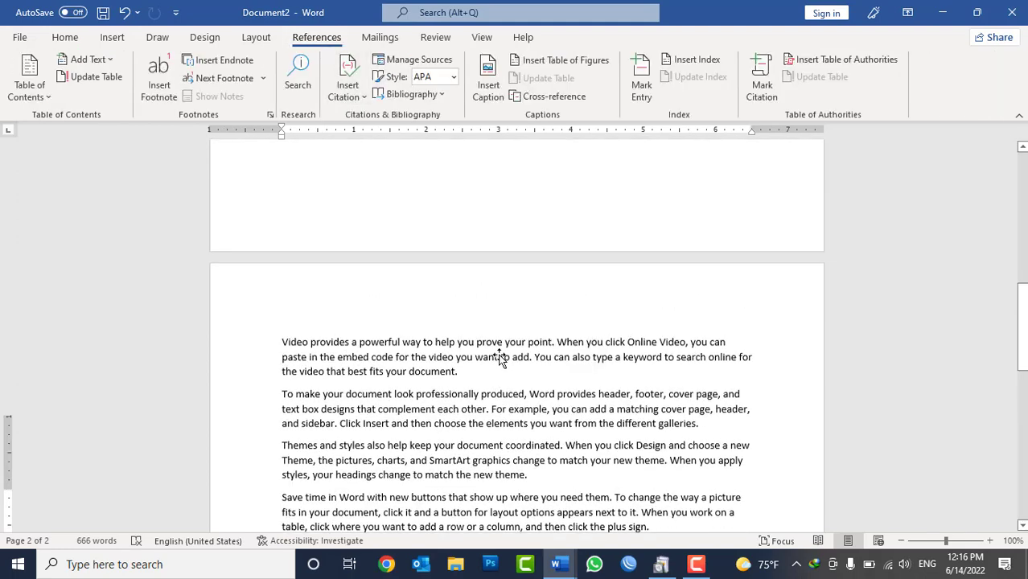
Caption the Kabul lake photo 'Picture 1: This Picture Belongs to Kabul Province' using the Picture label.
scroll(500, 361, up, 8)
scroll(500, 361, up, 1)
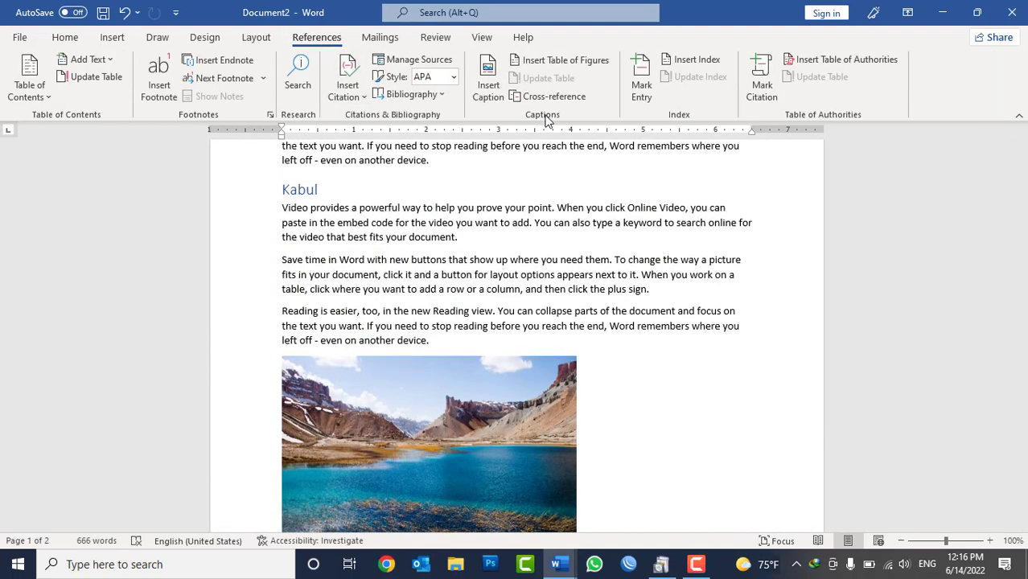
click(493, 373)
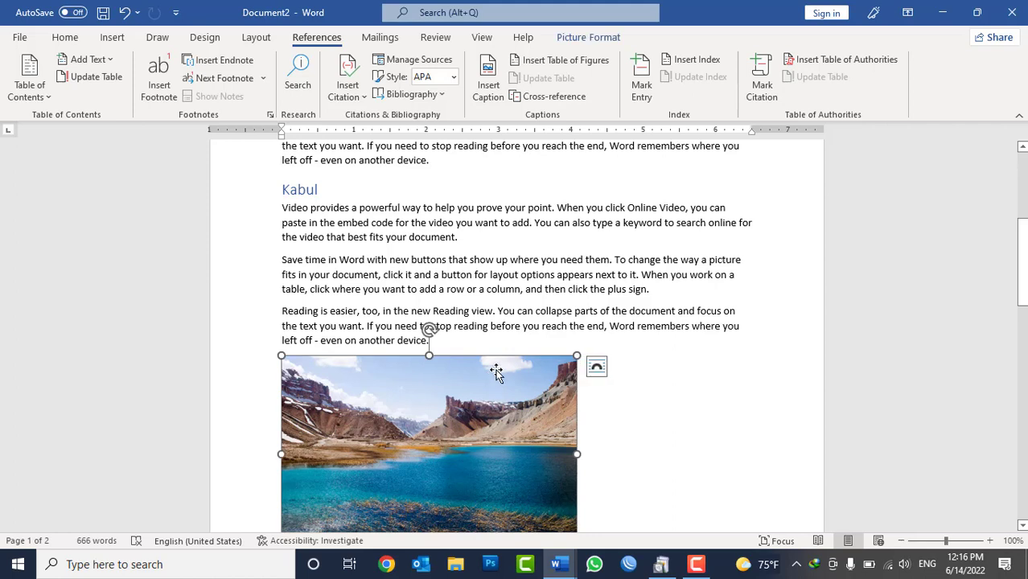
click(489, 90)
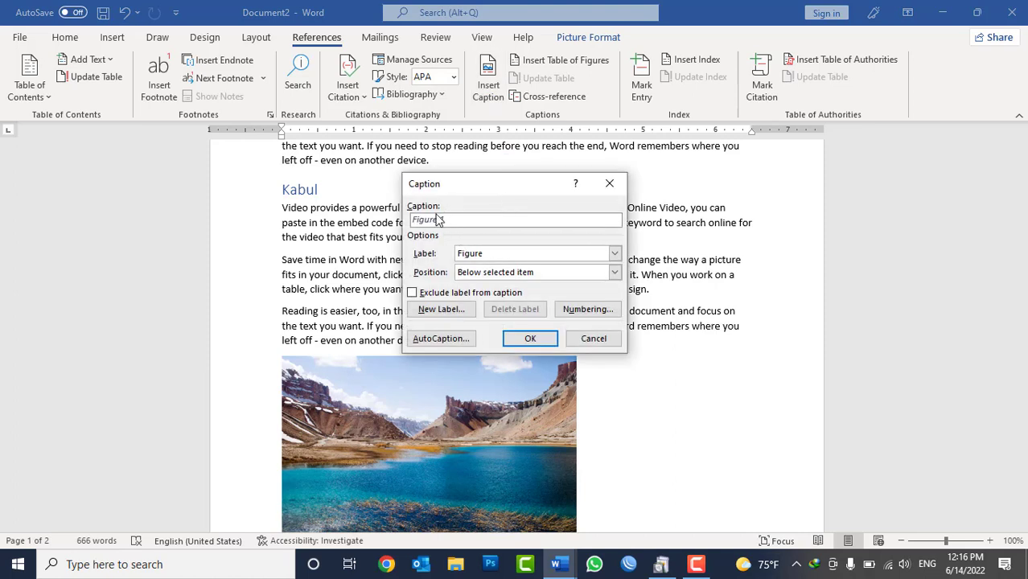
click(472, 256)
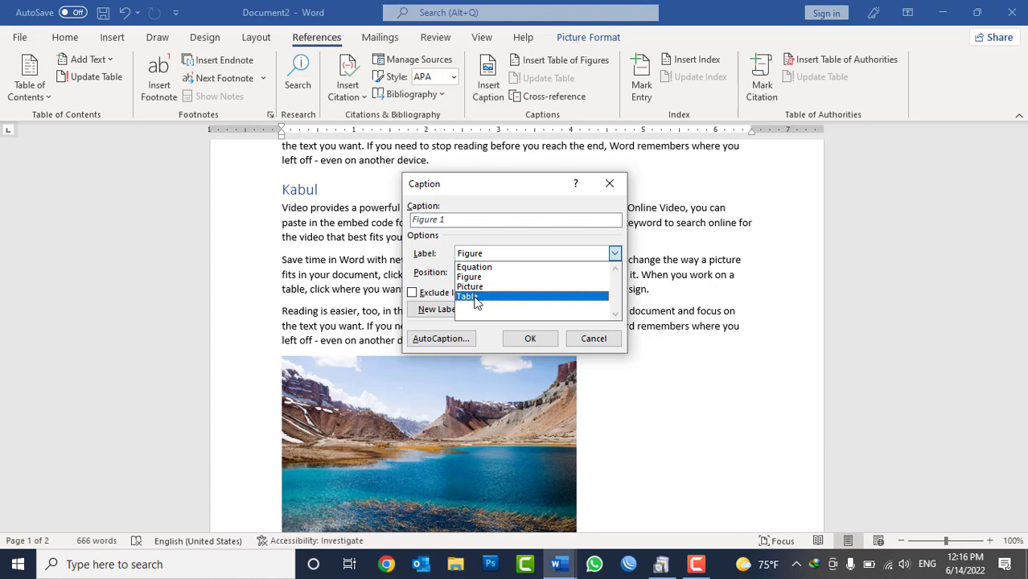
click(480, 287)
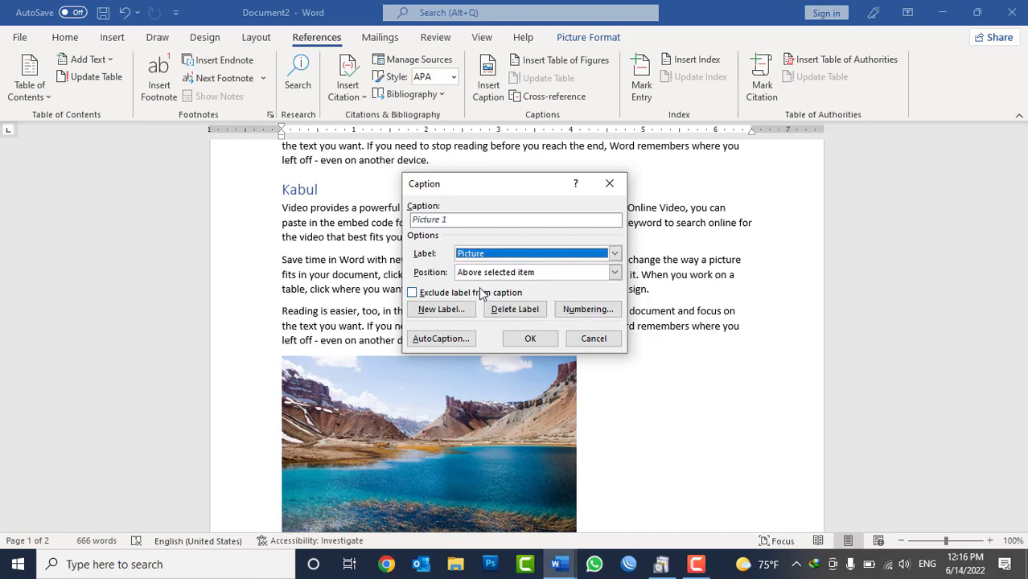
click(480, 219)
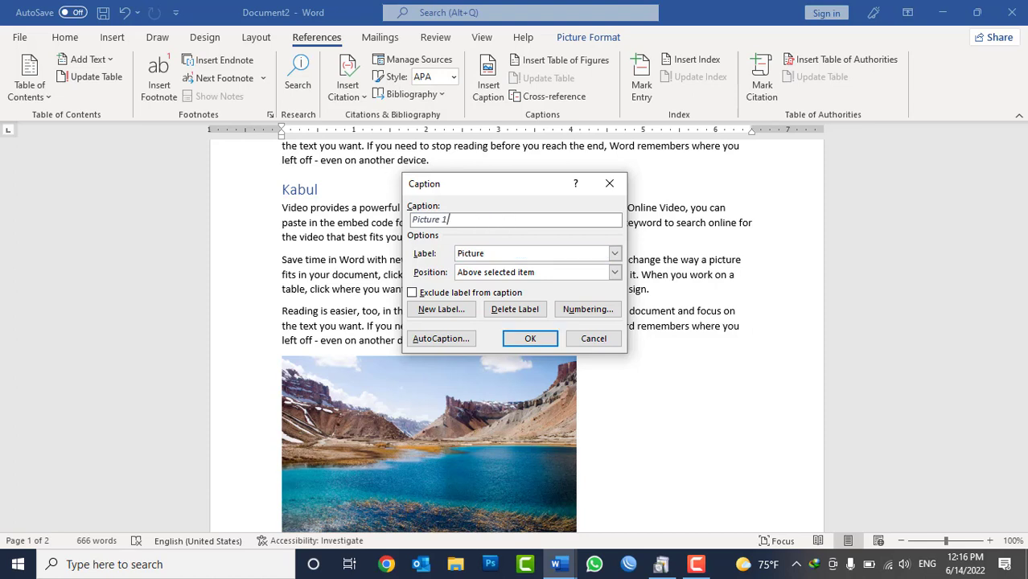
text(:)
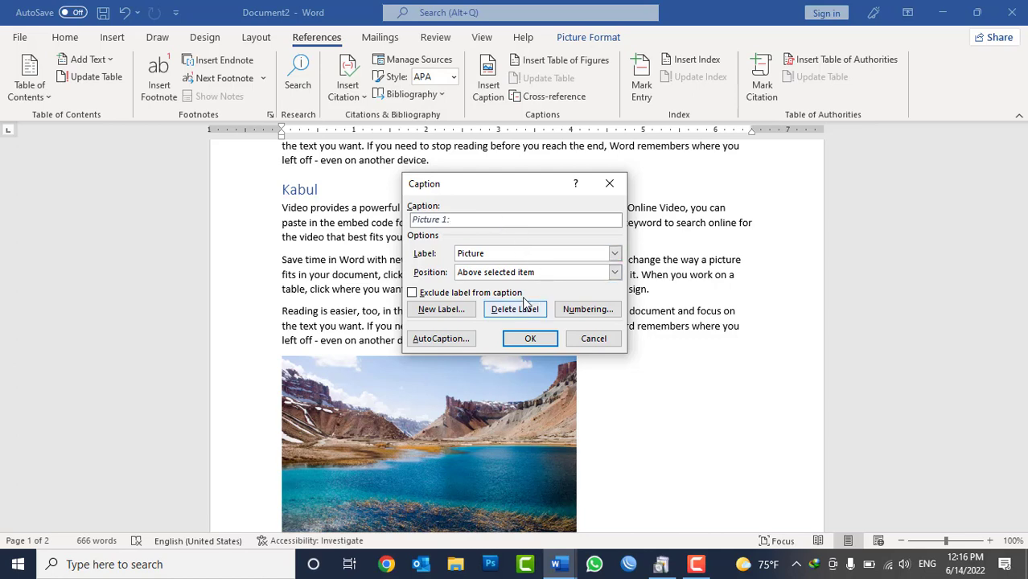
click(519, 339)
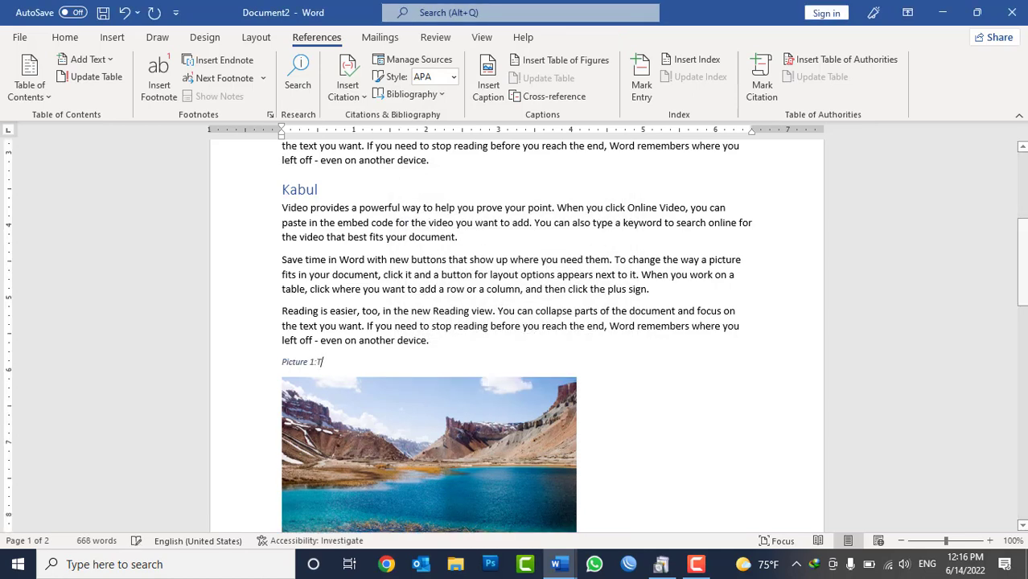
text(This )
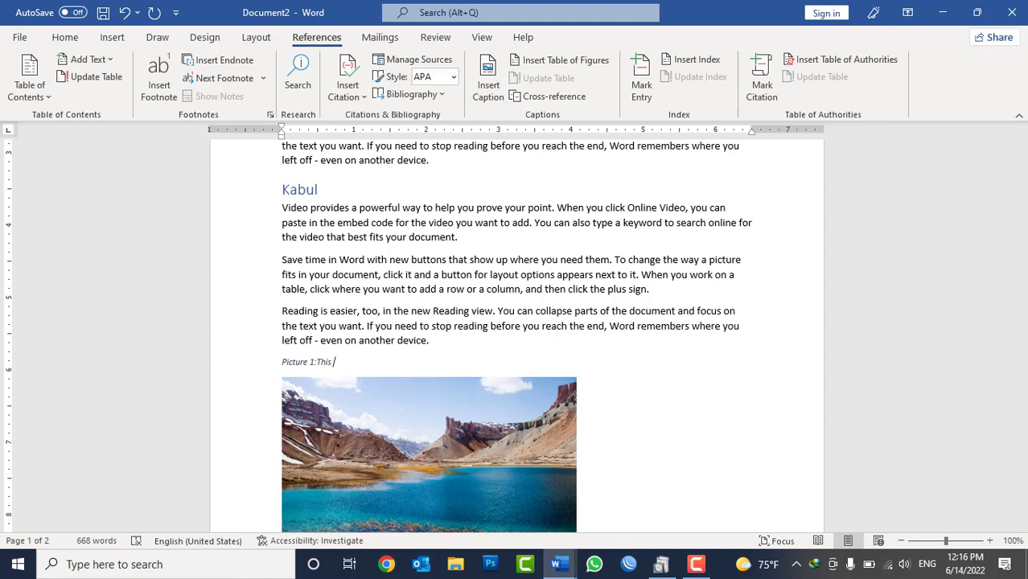
text(Picture Belongs )
text(to Kabul Provi)
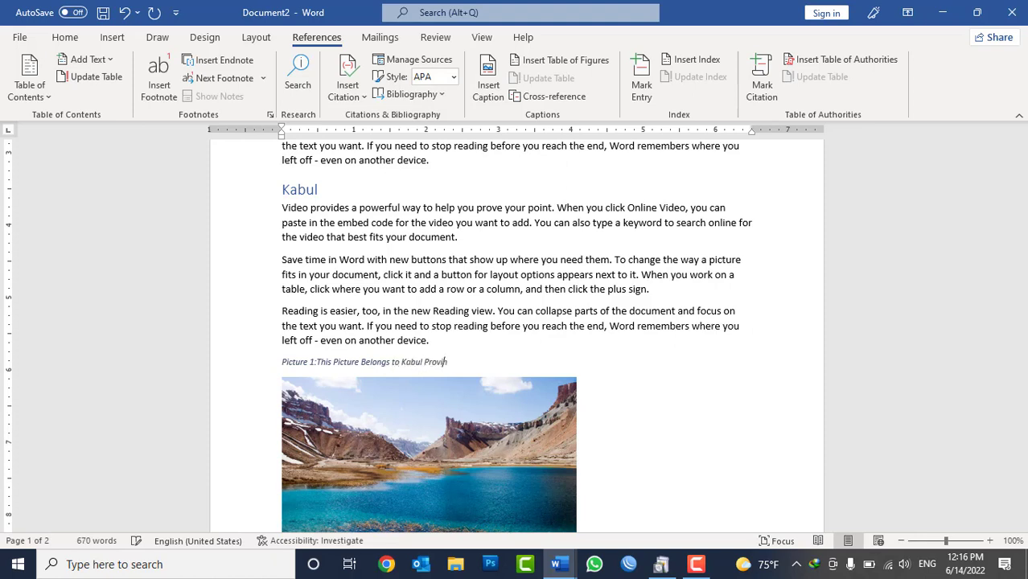
text(nce)
scroll(536, 341, down, 3)
scroll(535, 340, down, 3)
Enlarge the Baghlan lake photo and caption it 'Picture 2: the beautiful view of Baghlan Province'.
scroll(535, 341, down, 10)
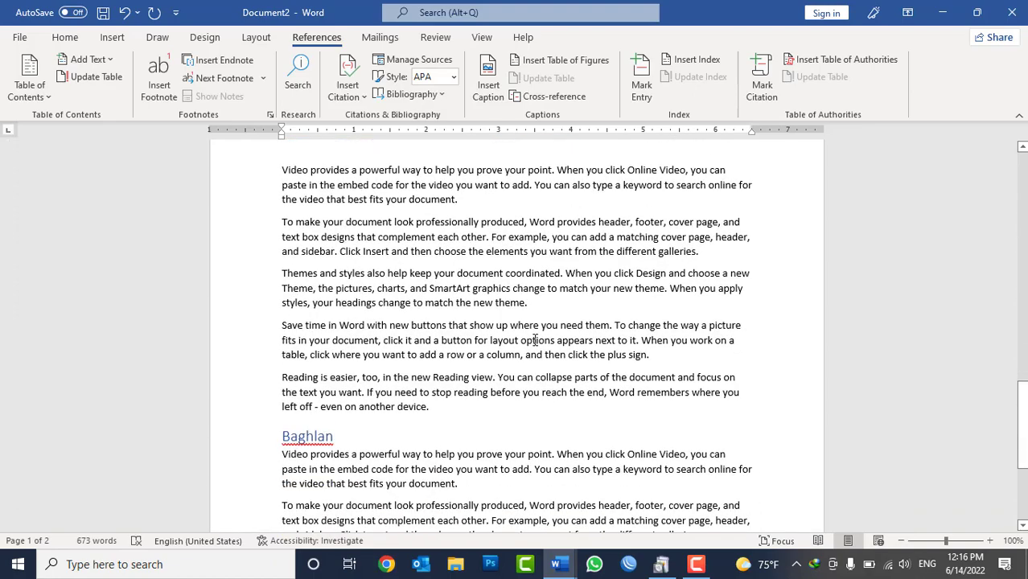
scroll(534, 341, down, 10)
click(445, 286)
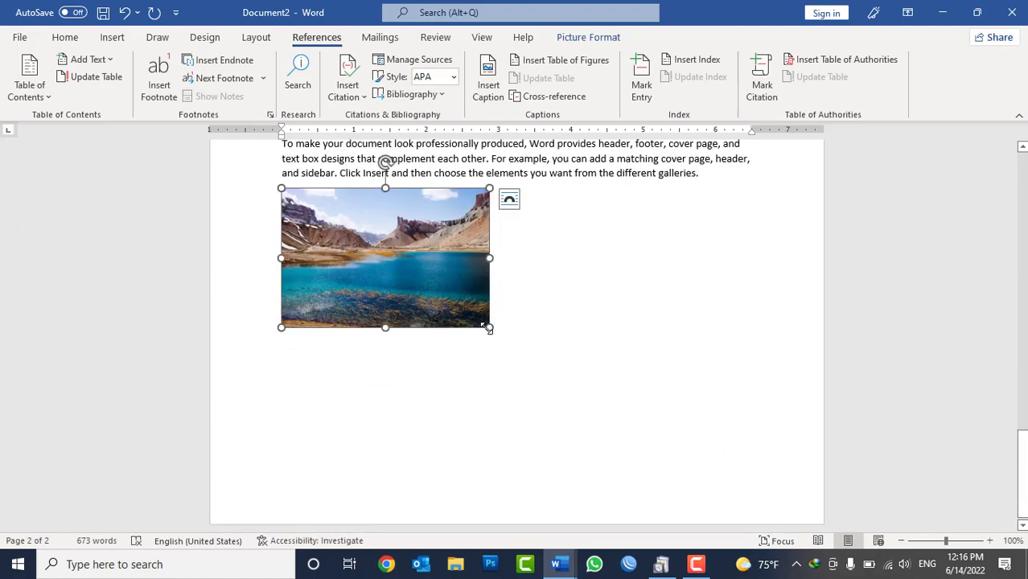
drag(489, 327, 565, 377)
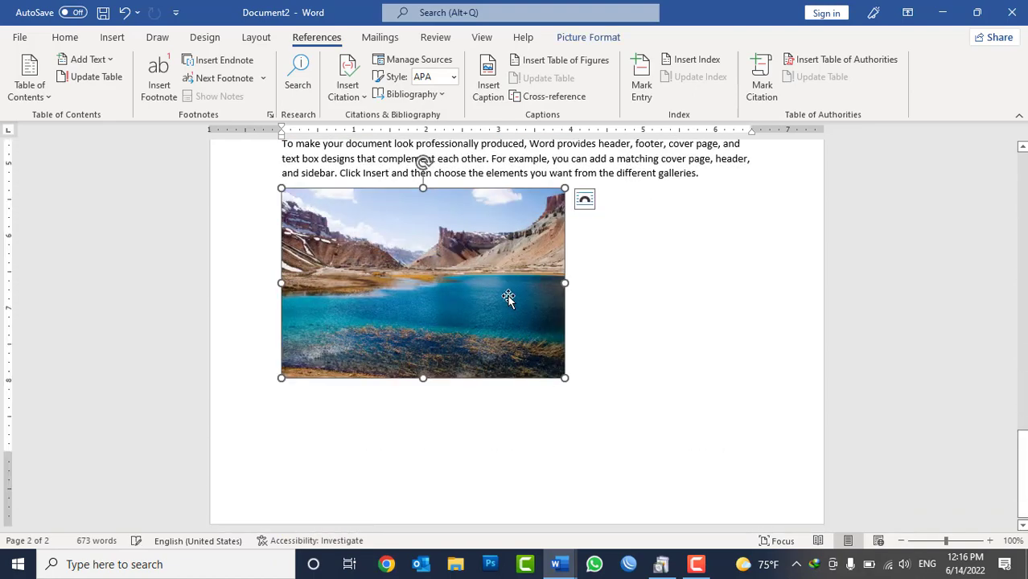
click(489, 80)
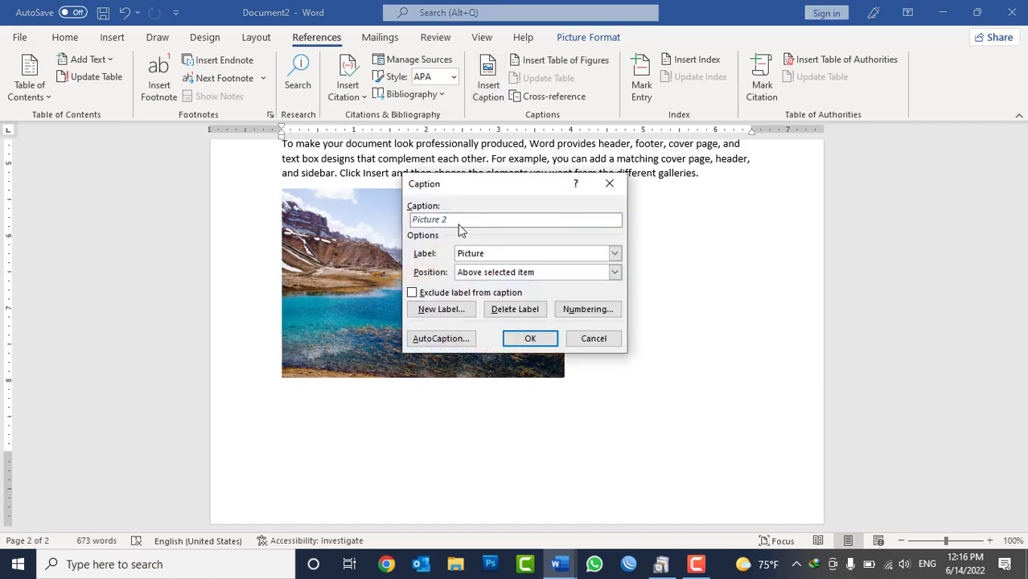
click(530, 339)
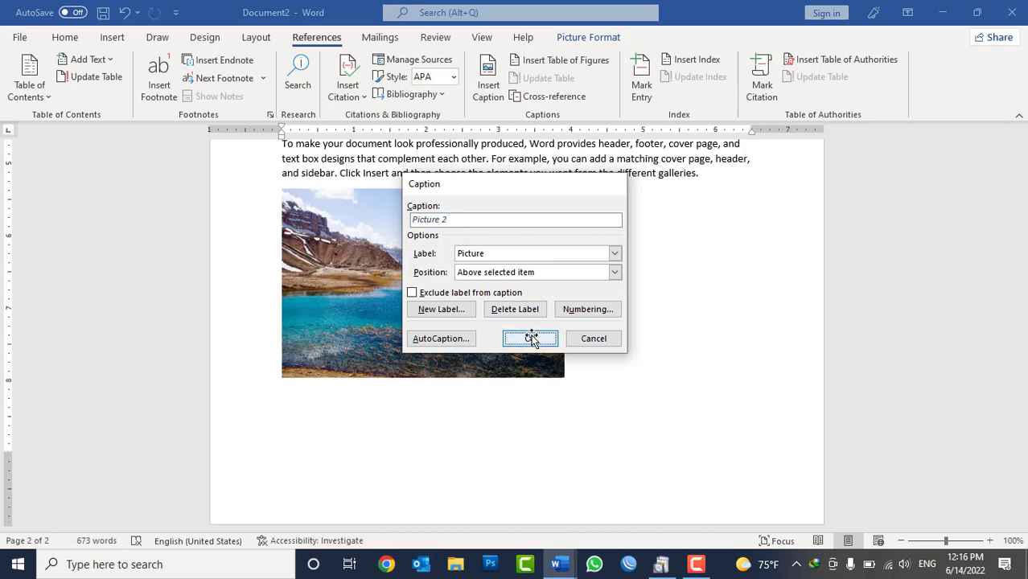
text(":)
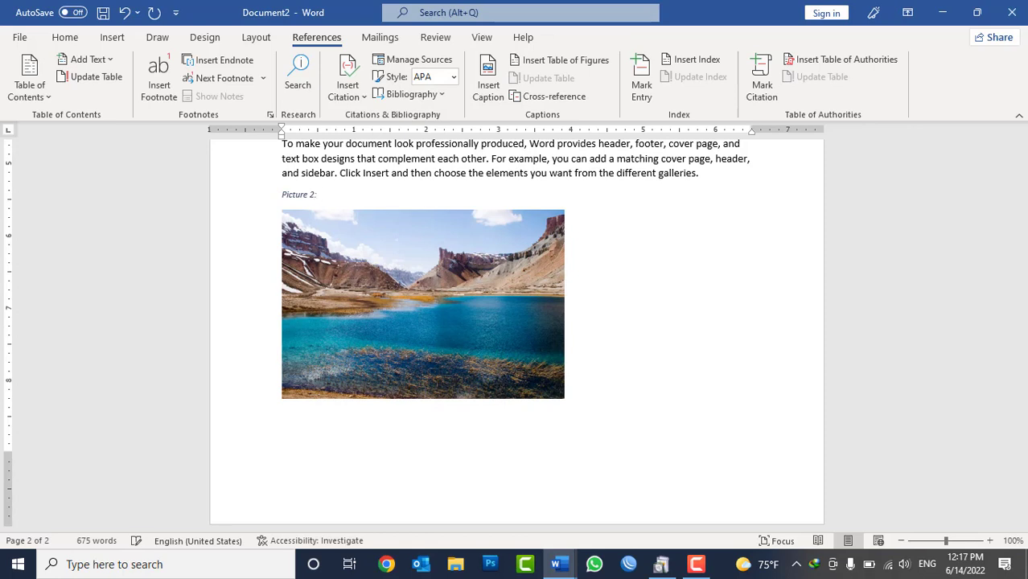
text(the )
text(beautiful)
text( view of Ba)
text(ghlan )
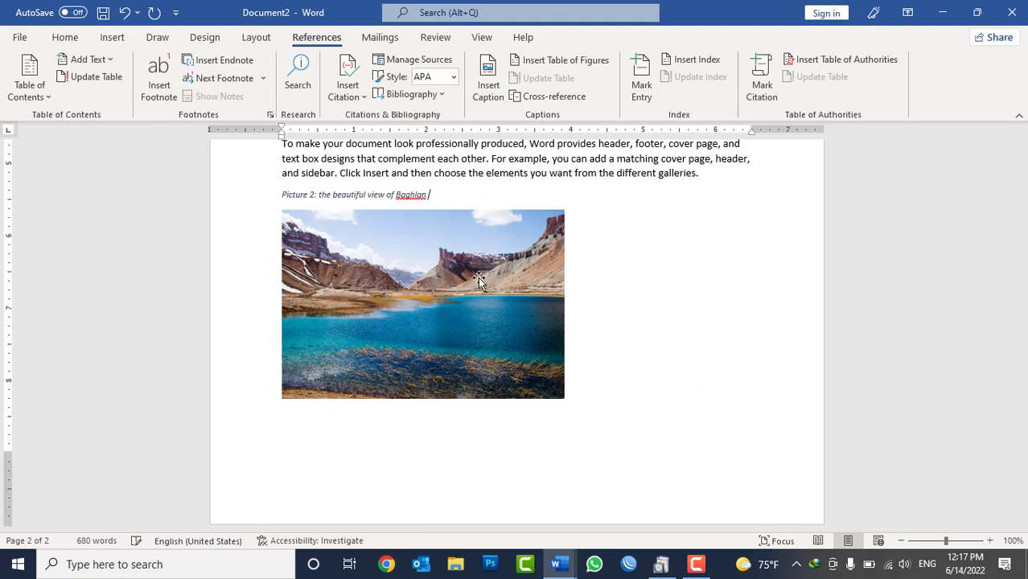
text(Province)
click(532, 184)
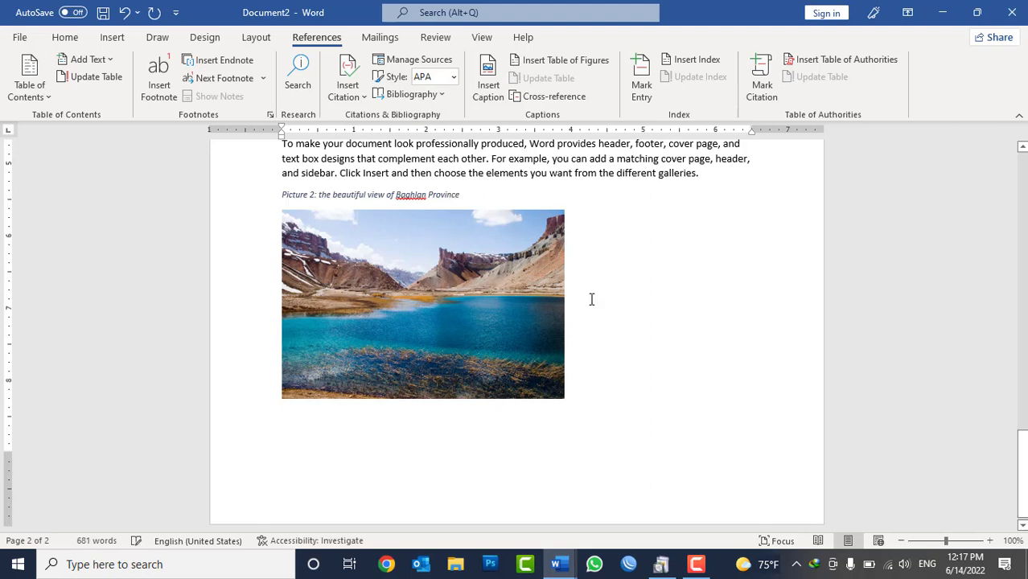
Add =rand() sample paragraphs below the Baghlan picture.
click(632, 404)
text(=ran)
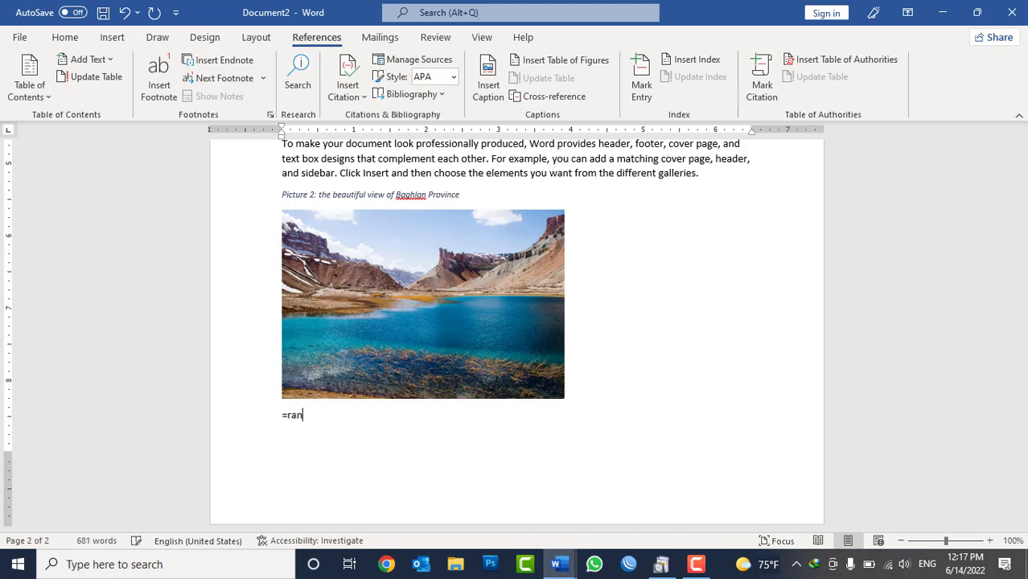
text(d()
key(Return)
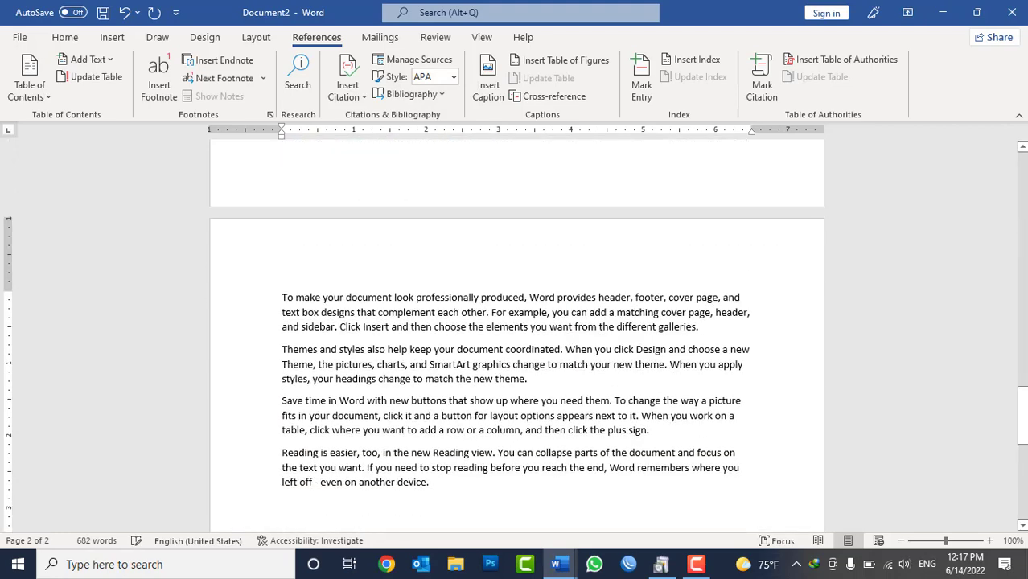
Insert an empty table with 4 columns and 3 rows.
click(112, 37)
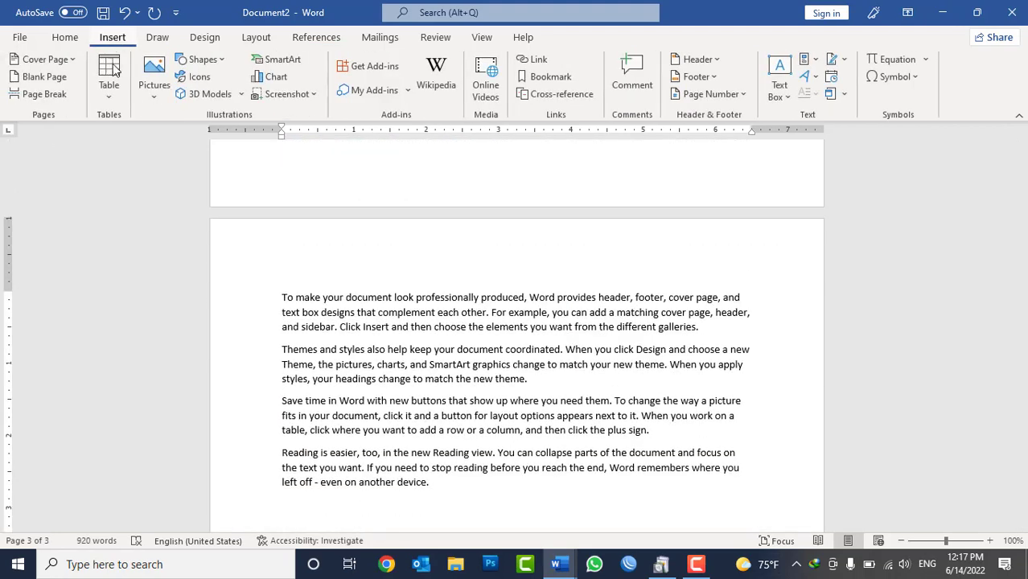
click(106, 92)
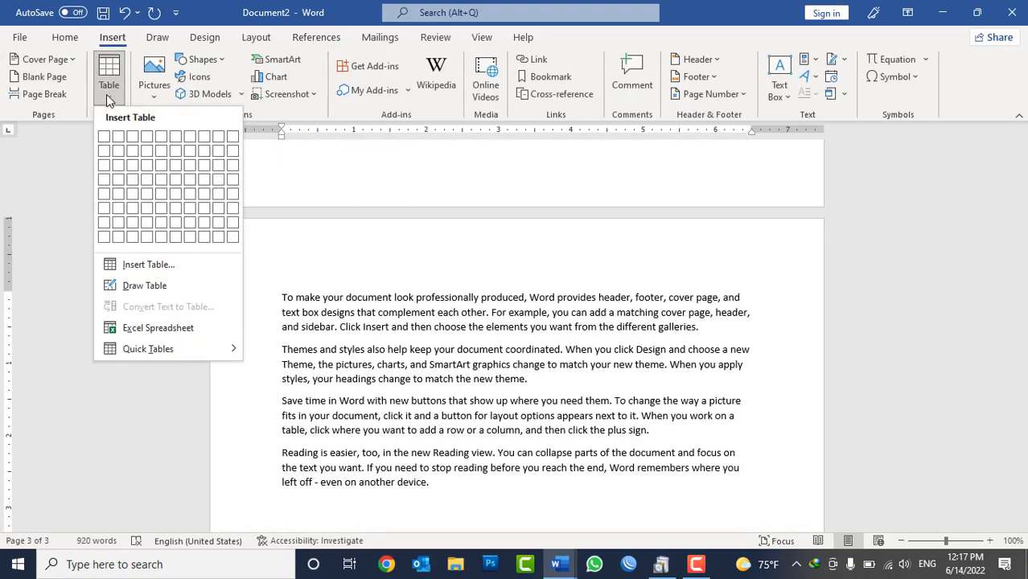
click(146, 176)
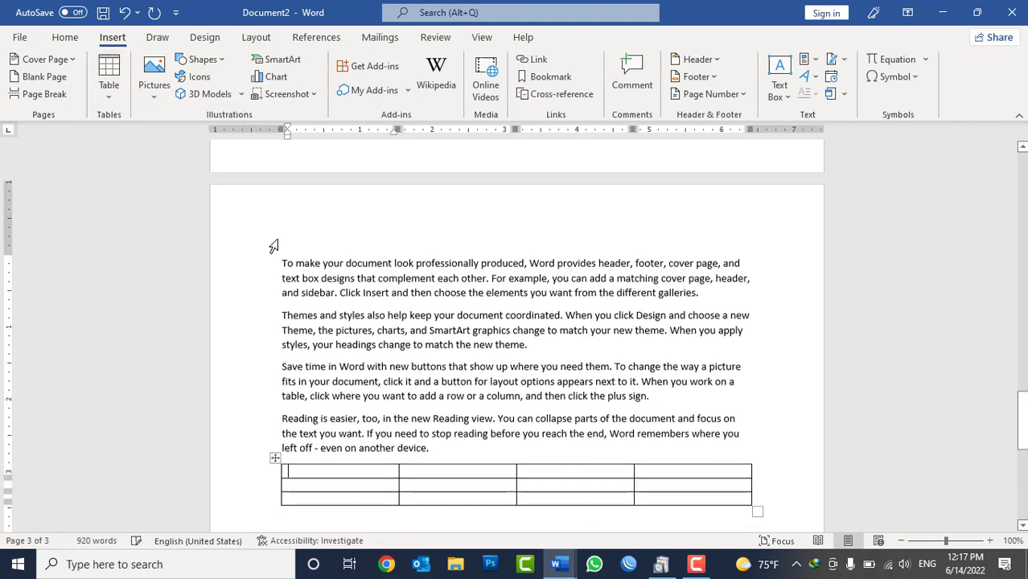
scroll(509, 342, down, 3)
Type the table headers S.No, Emp.Name, Post and Salary.
text(S)
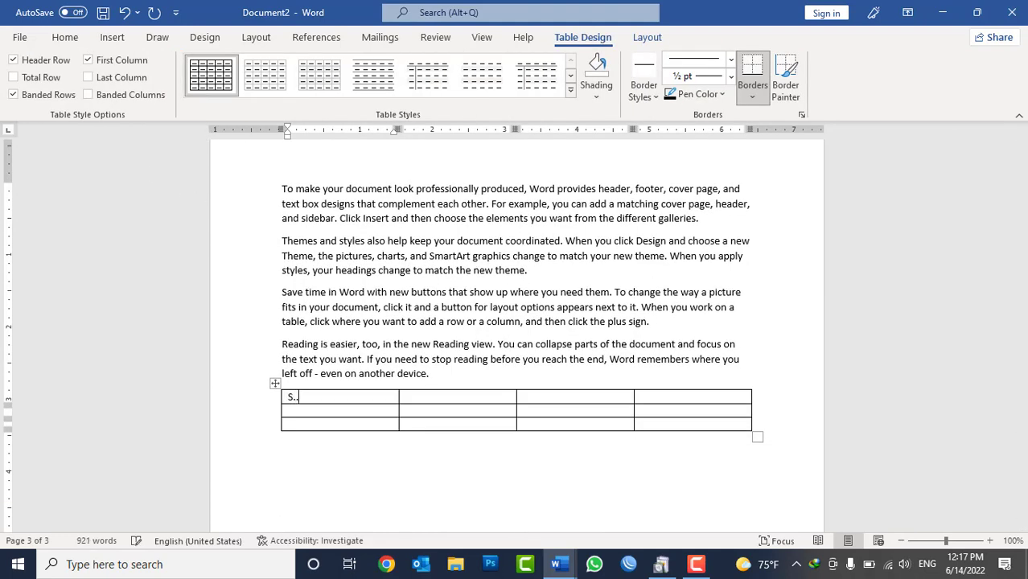
text(.No)
key(Tab)
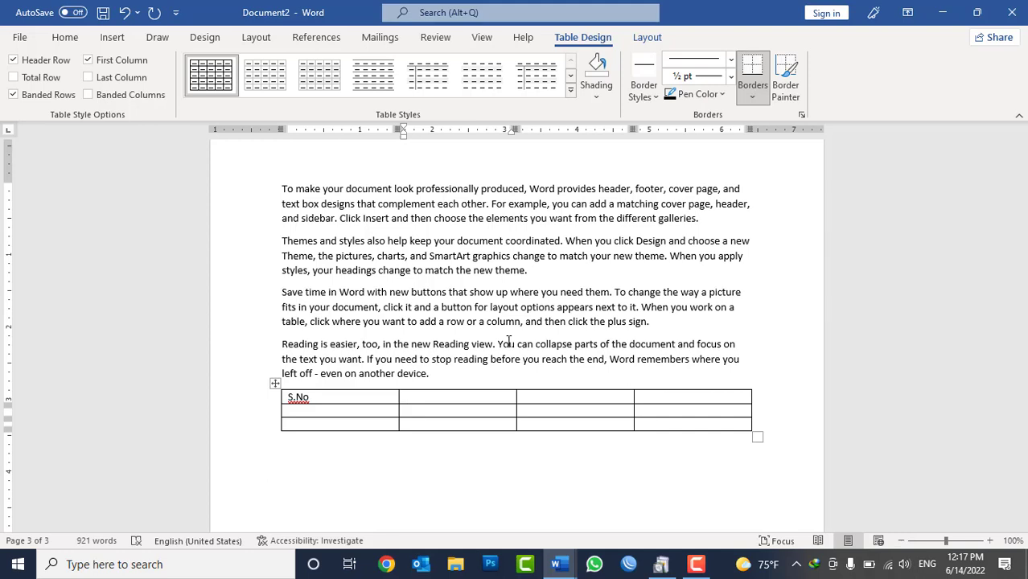
text(EmpL)
text(Name)
key(Tab)
text(Post)
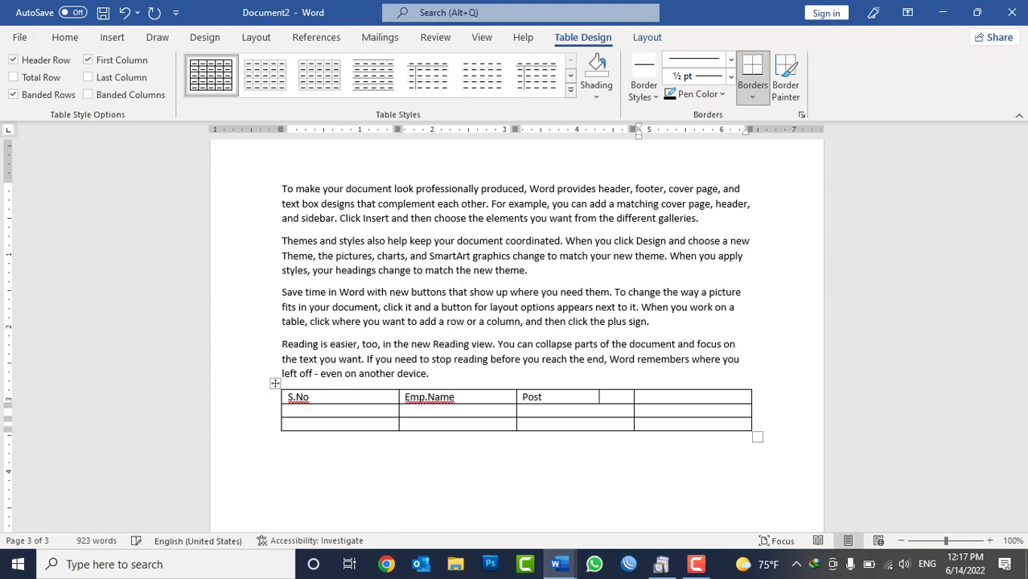
key(Tab)
text(Salar)
Fill rows 1 and 2 with an employee name, posts Doctor and IT Officer, and salaries 20000 and 10000.
key(Left)
key(Left)
key(Left)
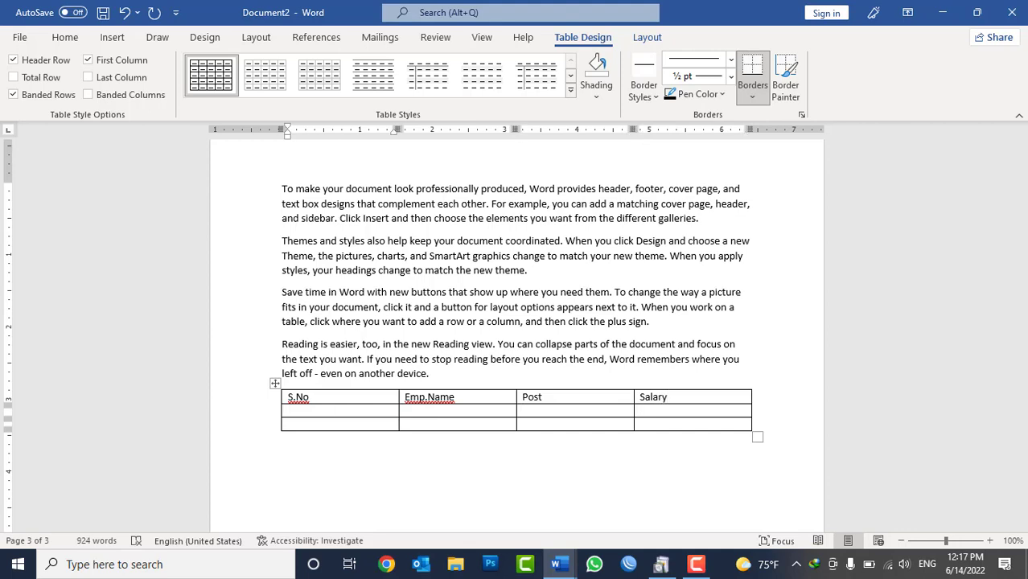
text(1)
key(Down)
text(2)
key(Tab)
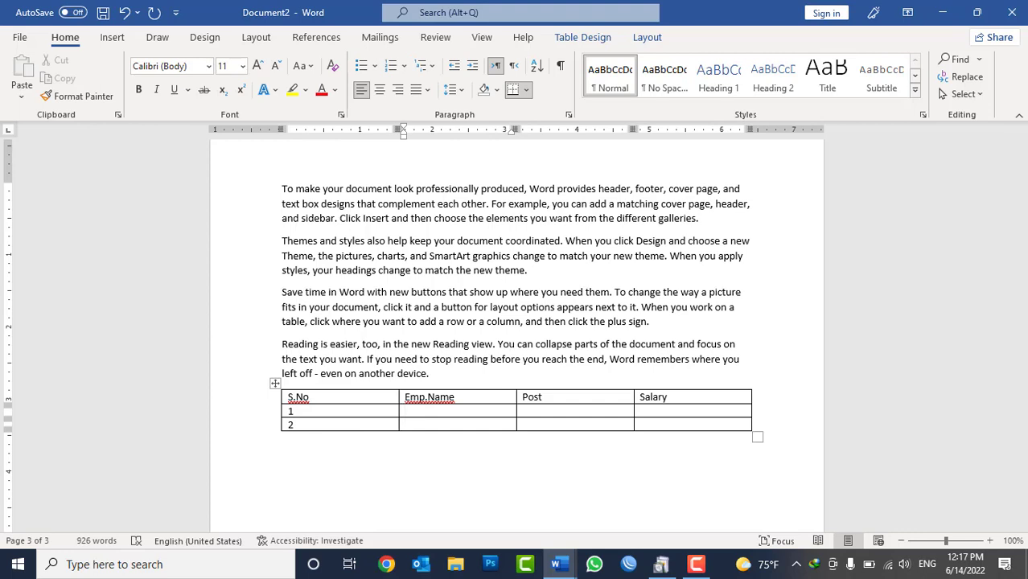
text(Islam)
text(Khan)
click(522, 412)
text(Doctor)
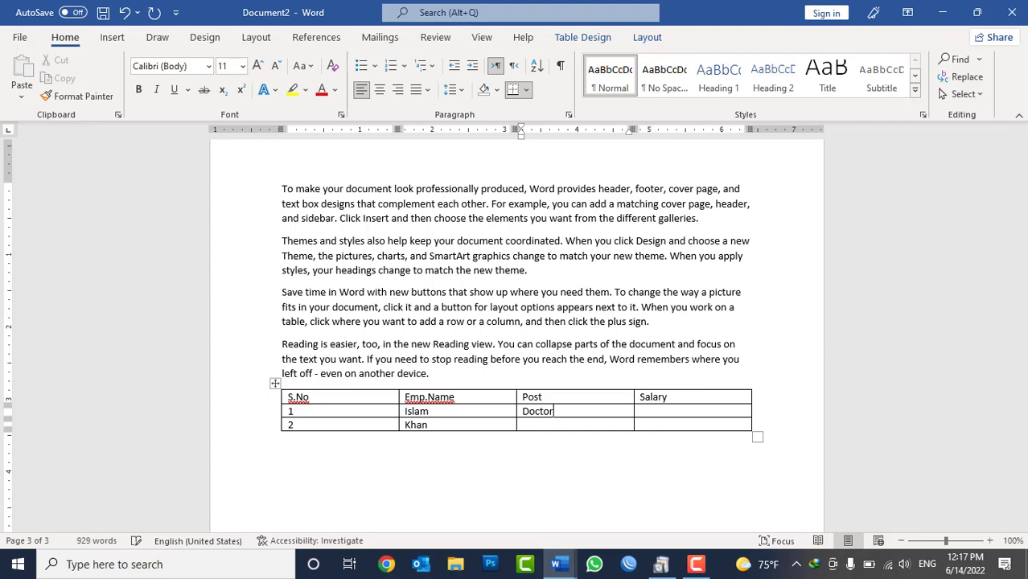
text(IT Officer)
key(Tab)
text(20000)
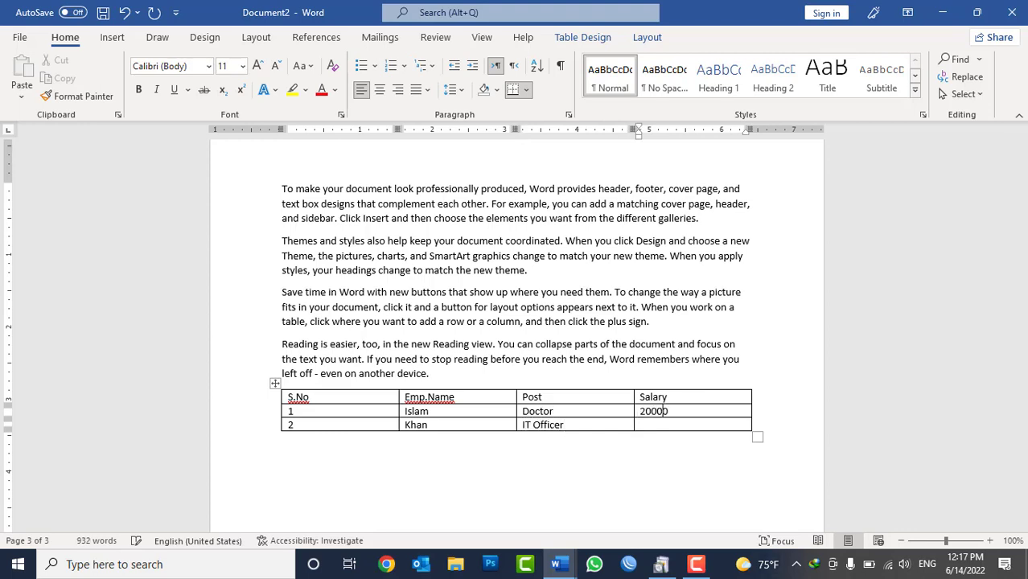
text(100)
text(00)
Add sample paragraphs below the table using =rand().
click(402, 478)
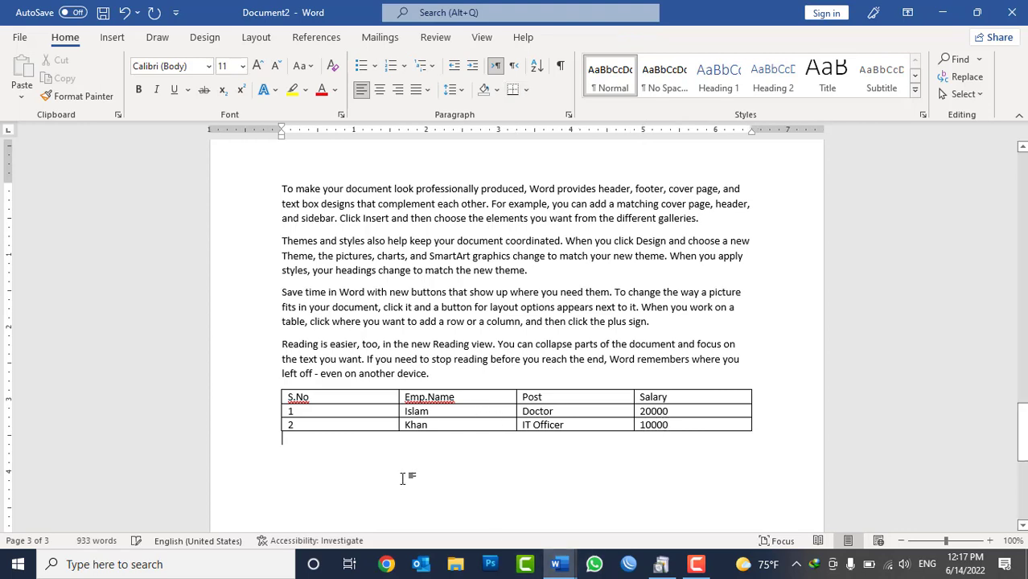
key(Return)
text(=rand()
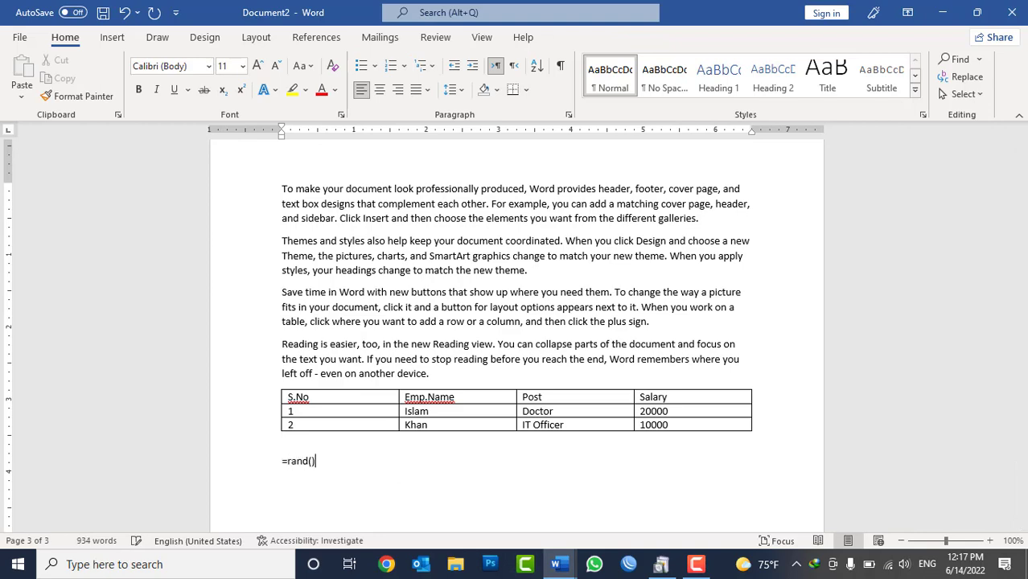
key(Return)
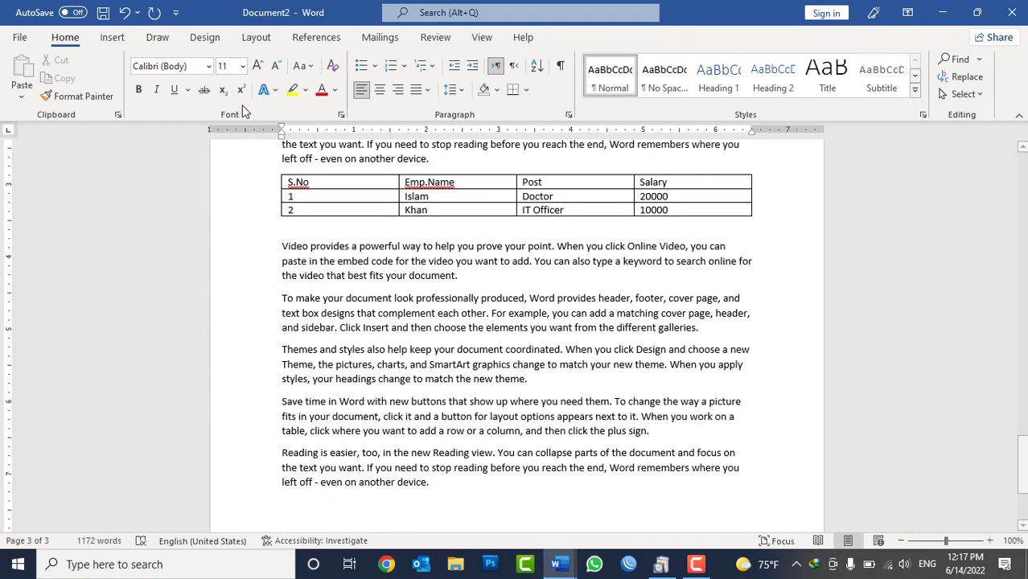
Copy the employee table and paste it after the last paragraph, then return to the upper table.
click(275, 168)
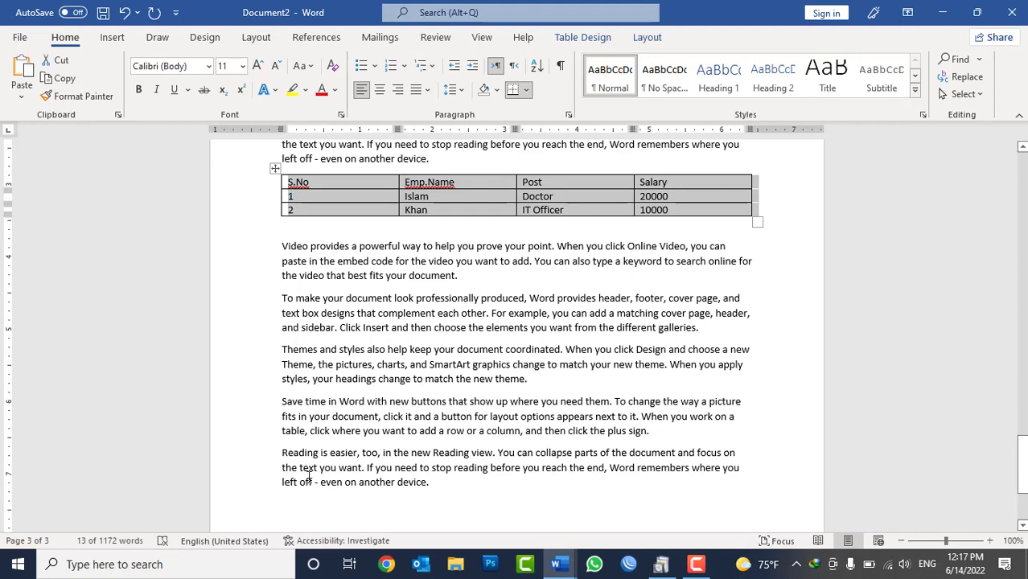
key(ctrl+c)
click(308, 505)
key(ctrl+v)
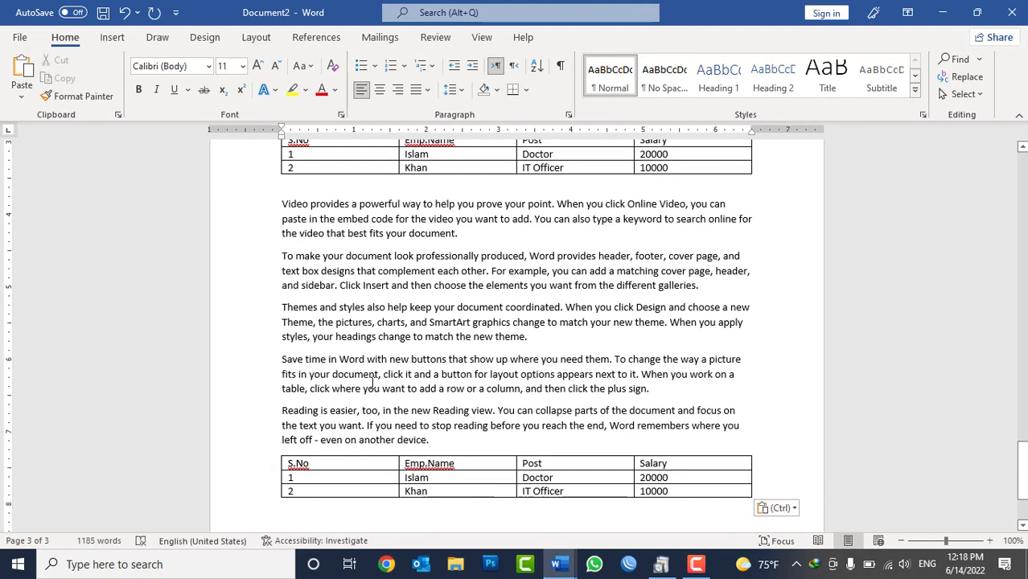
scroll(373, 383, up, 2)
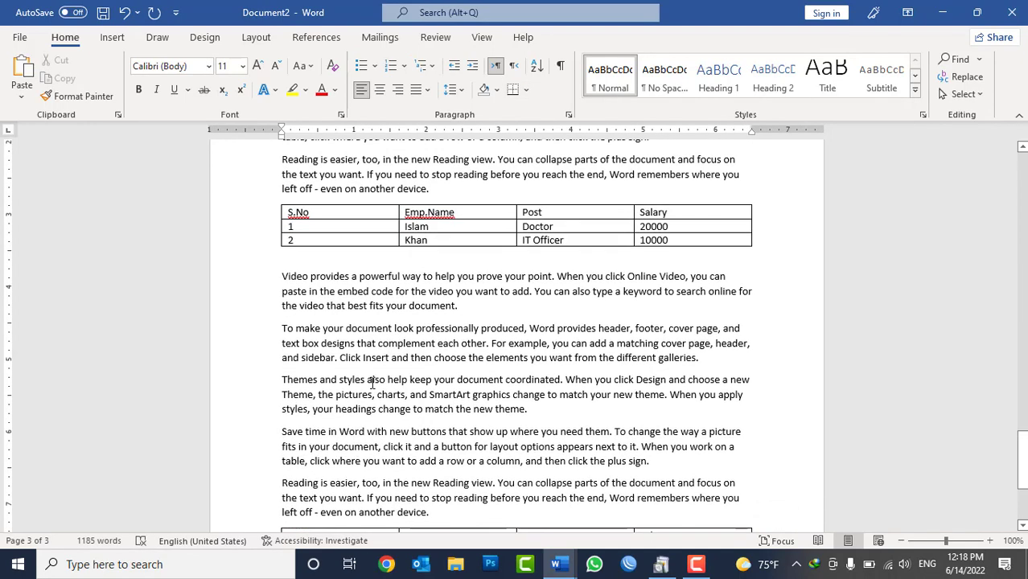
mouse_move(517, 226)
click(365, 210)
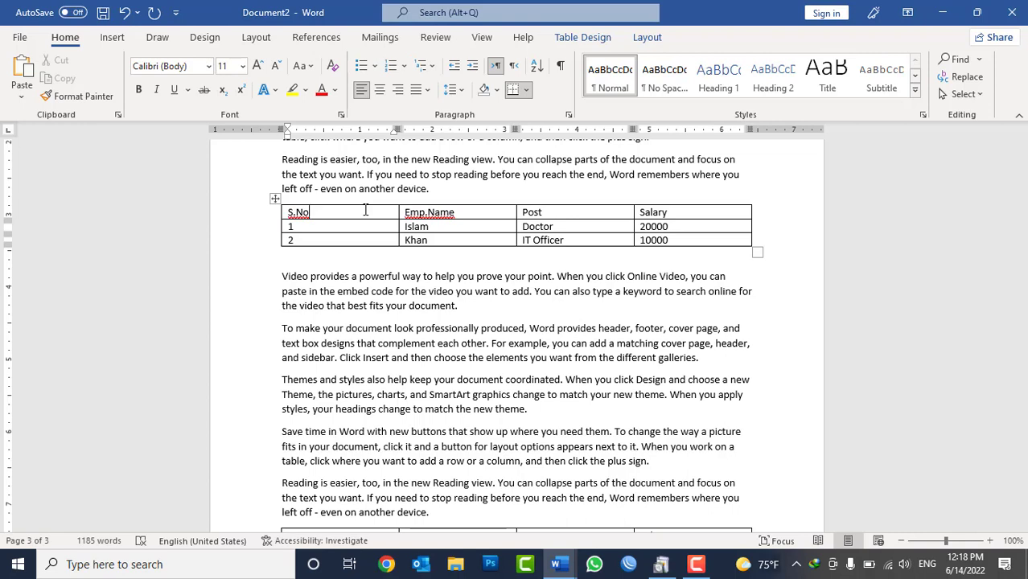
Insert a 'Table 1' caption with the Table label, positioned below the upper salary table.
click(275, 199)
click(316, 37)
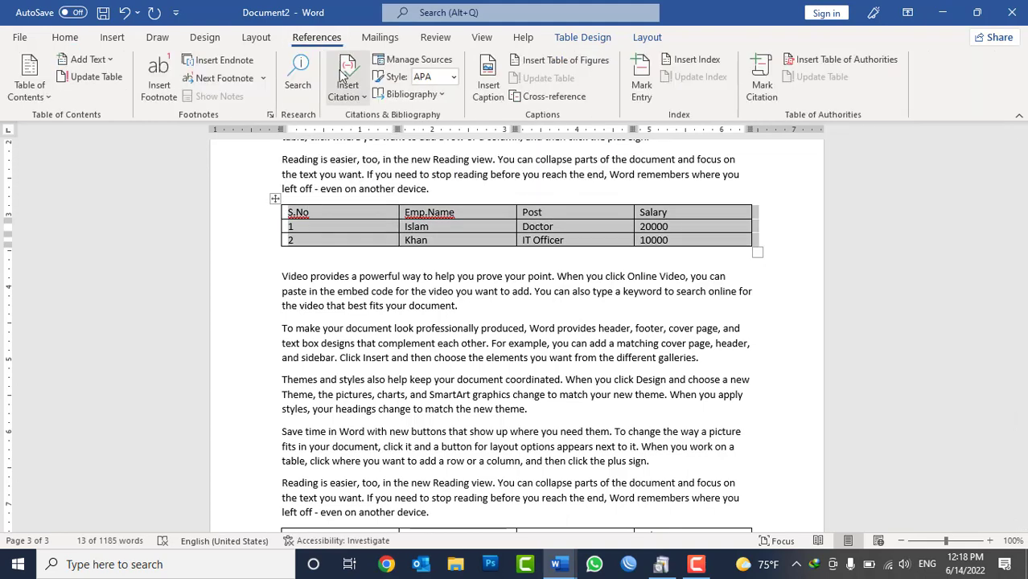
click(485, 96)
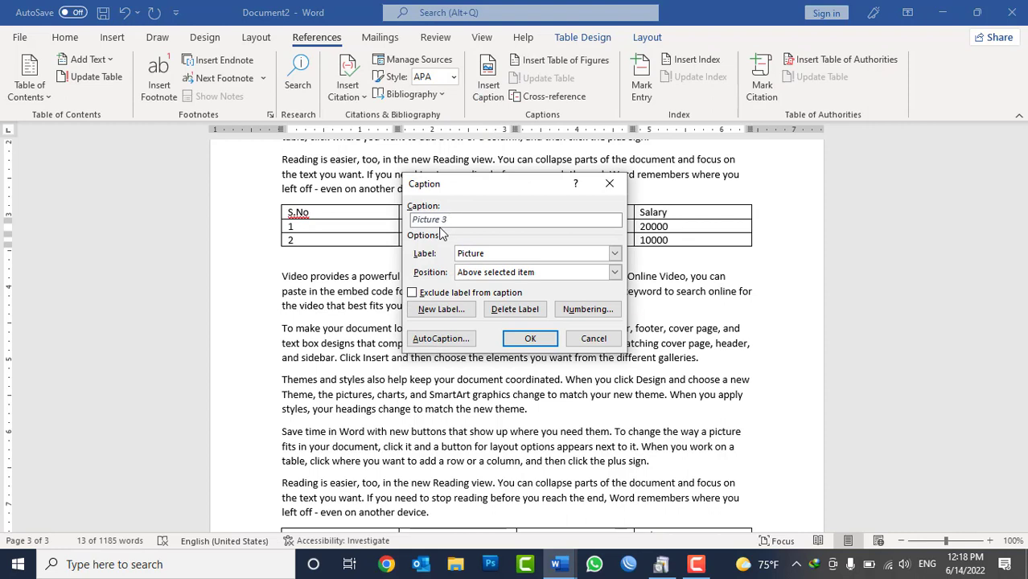
click(495, 254)
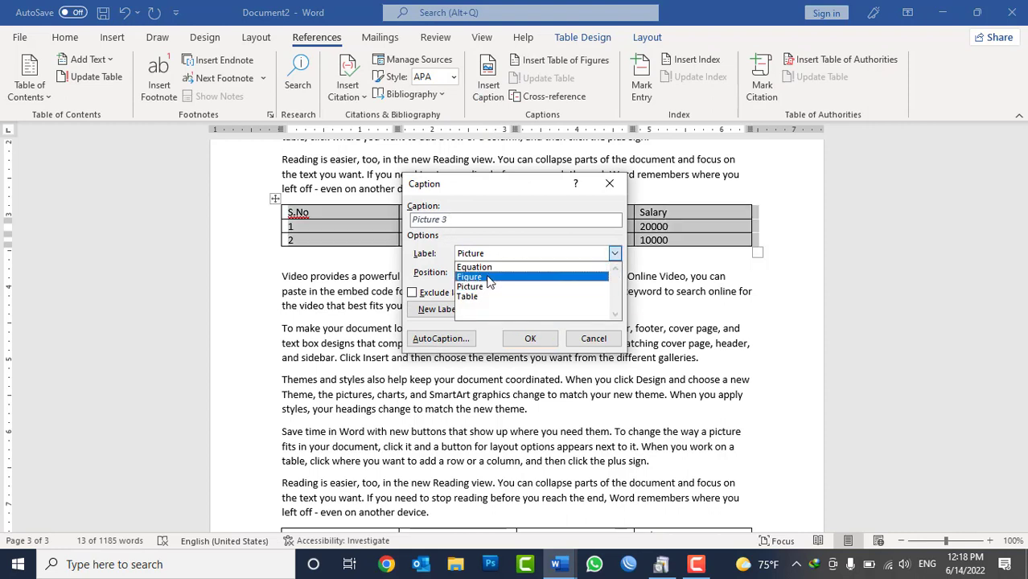
click(483, 297)
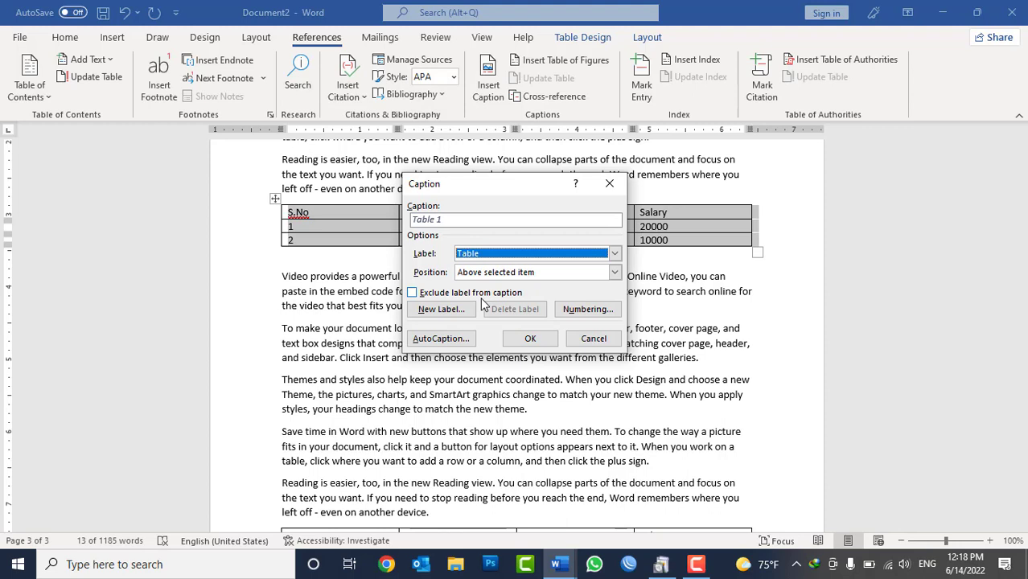
click(448, 223)
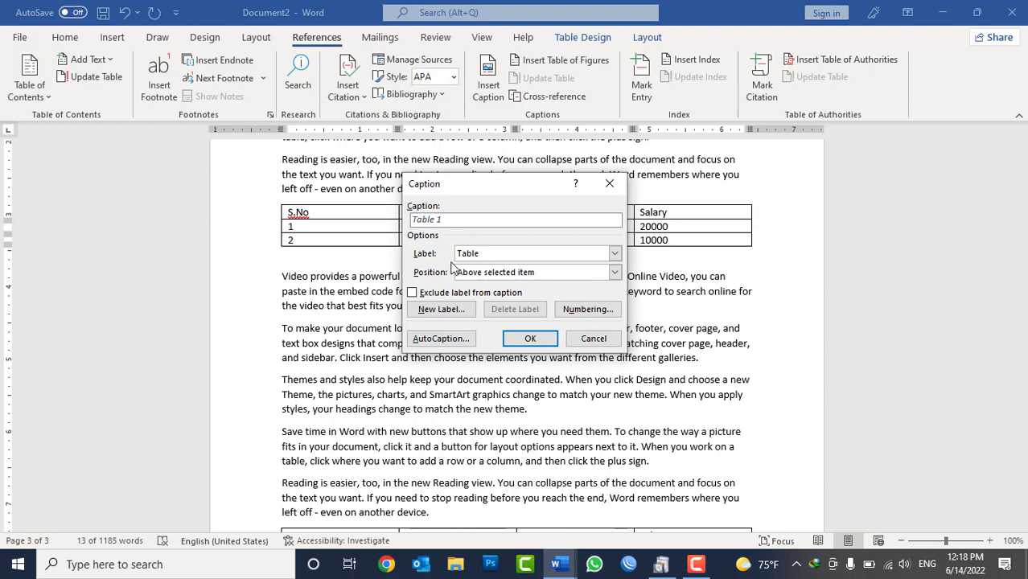
click(469, 277)
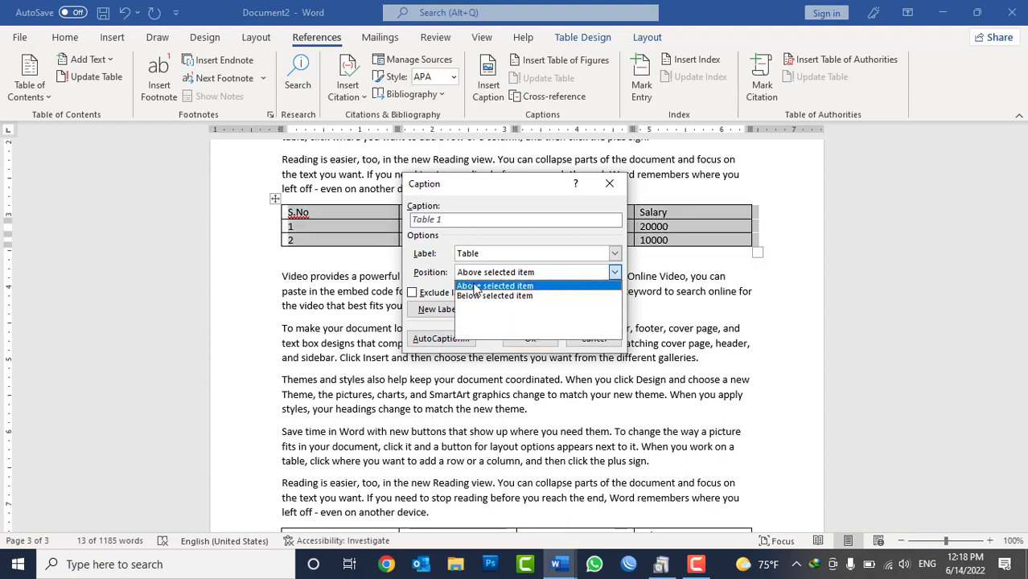
click(475, 293)
click(530, 338)
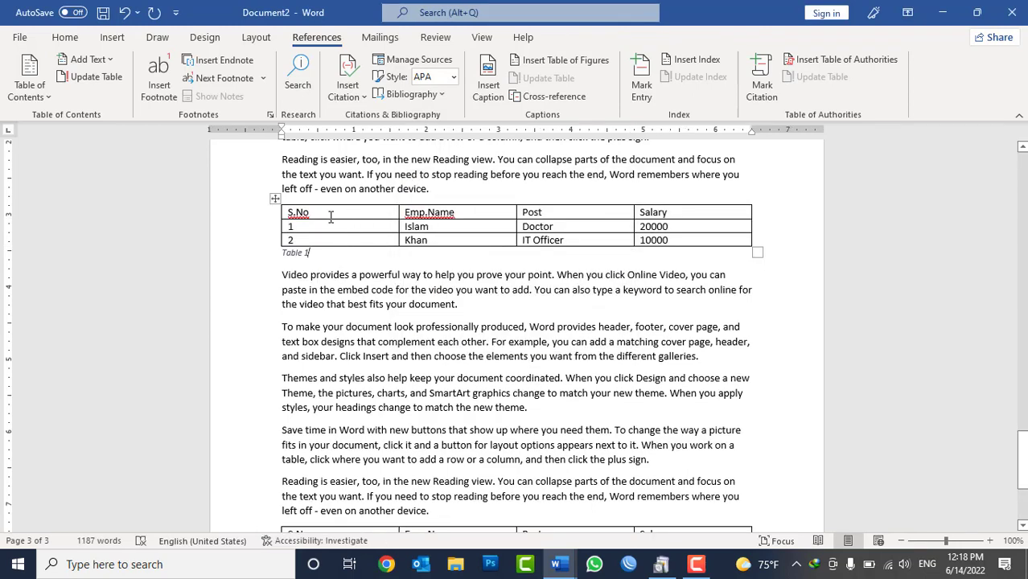
Insert a 'Table 1:' caption positioned above the upper salary table.
click(275, 199)
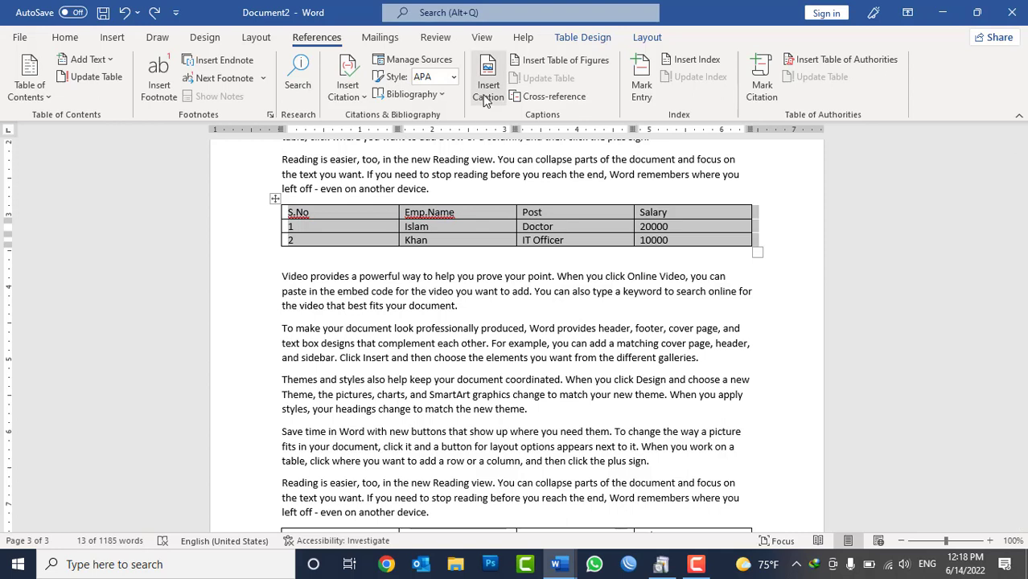
click(485, 90)
click(510, 273)
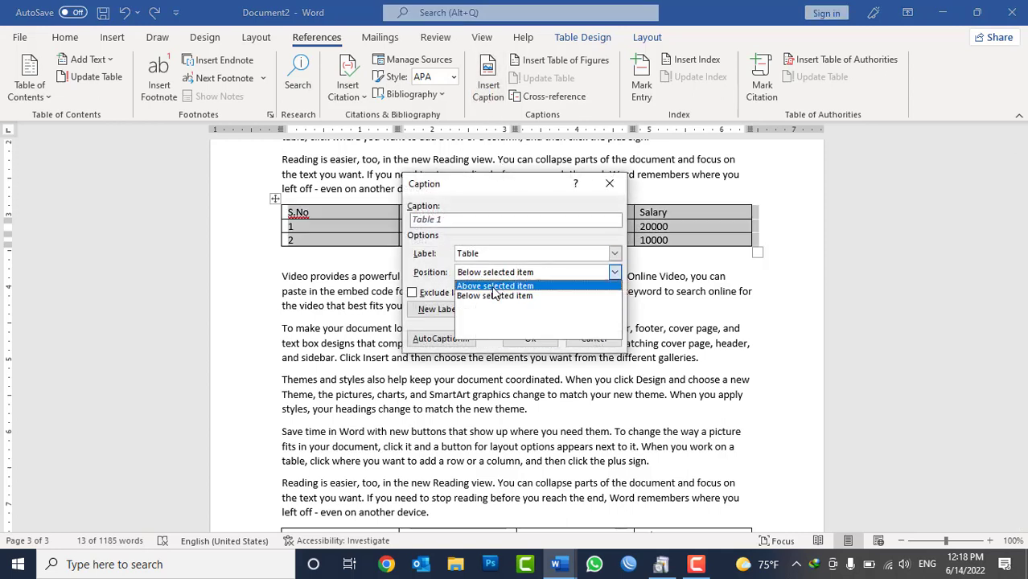
click(495, 287)
click(464, 224)
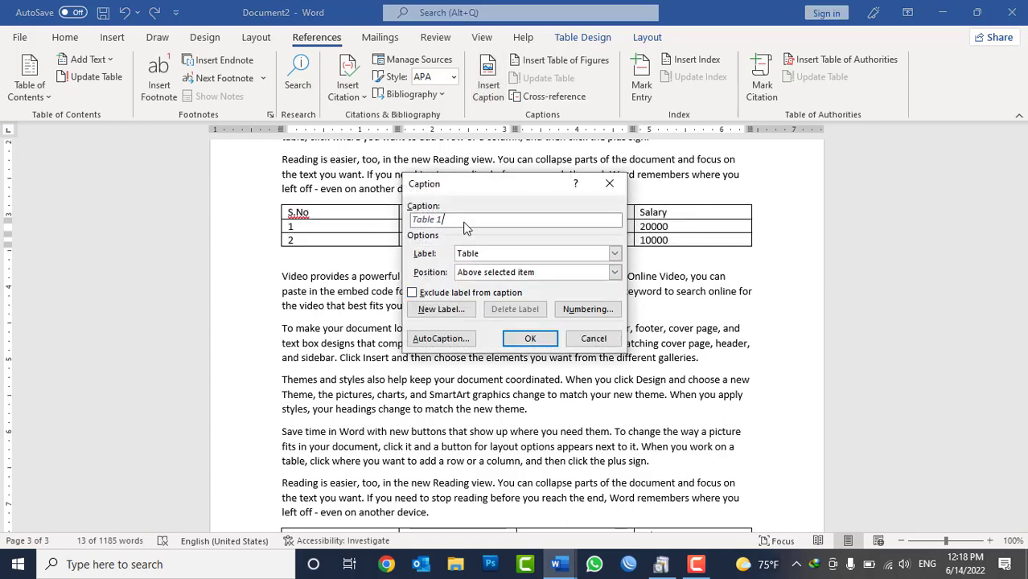
text(:)
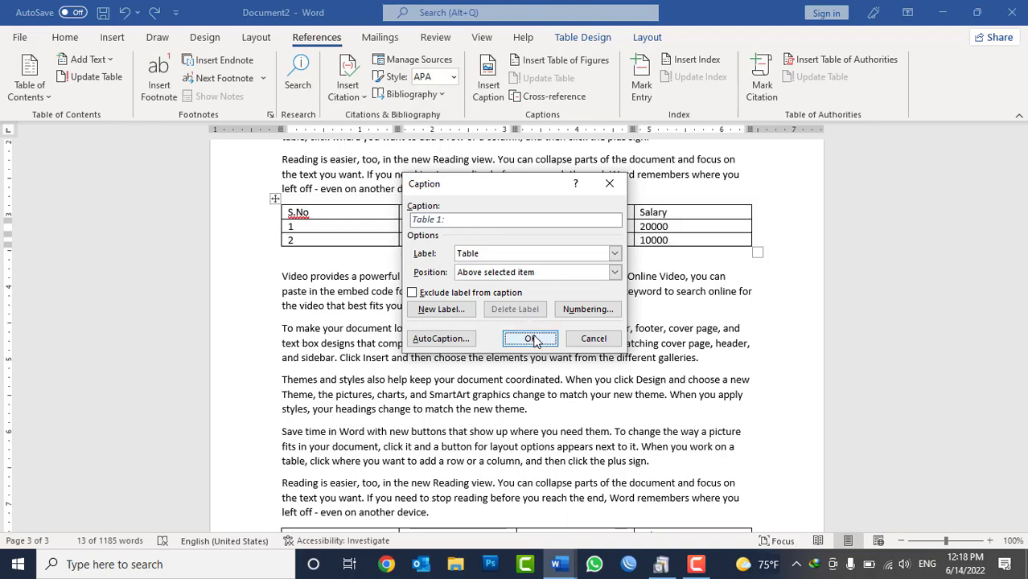
click(532, 337)
Complete the caption with 'this is the salary table for the month of Jan-2022'.
text(S)
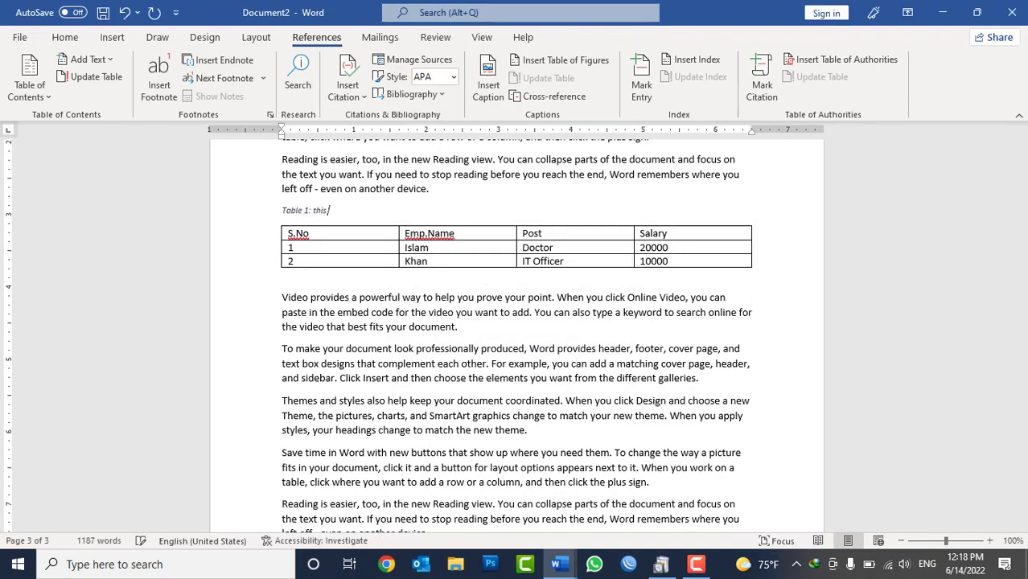
text(s is the s)
text(alary table f)
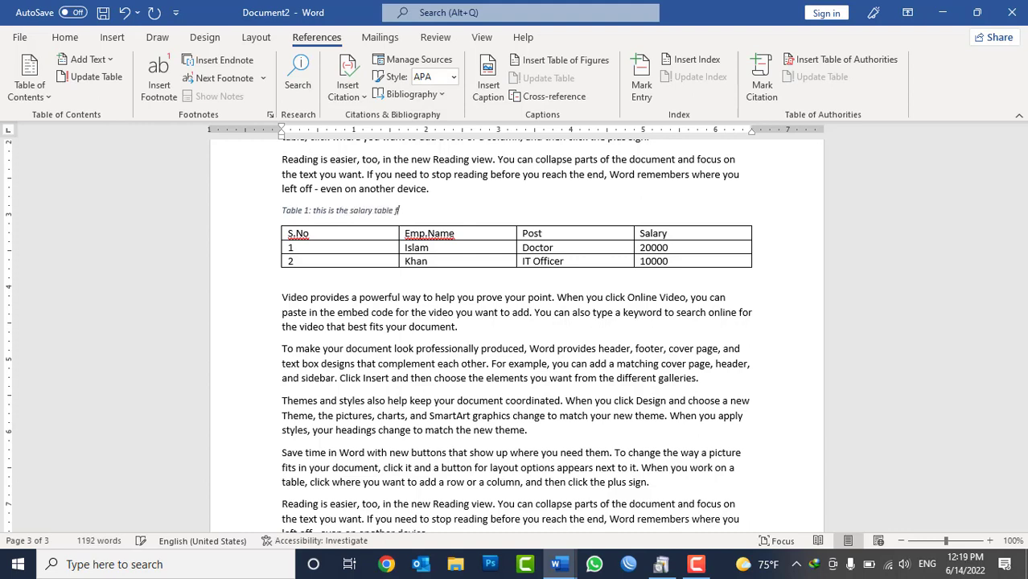
text(or the month)
text( of Jan)
key(BackSpace)
text(022)
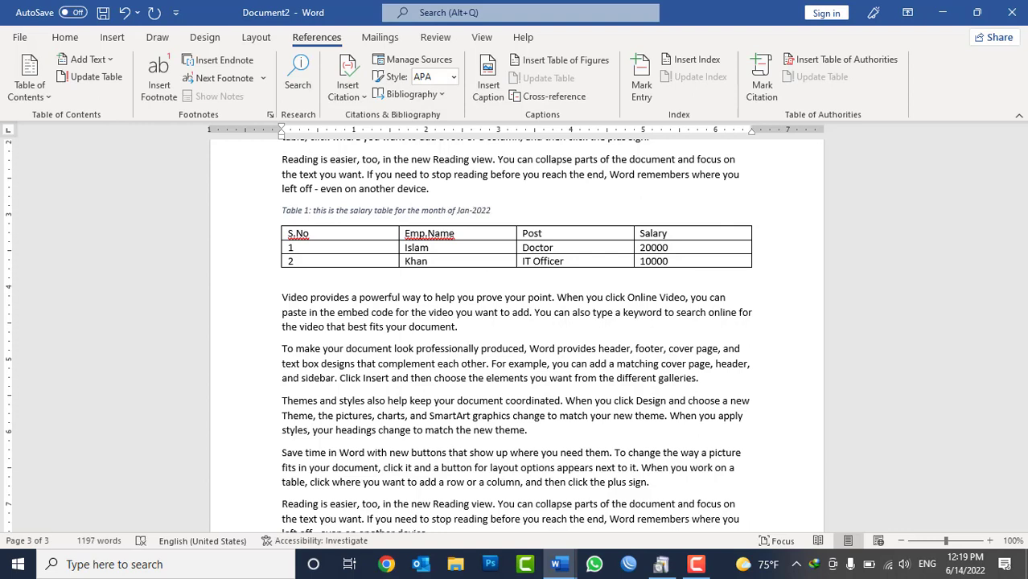
Insert a 'Table 2:' caption above the second salary table.
scroll(487, 277, down, 3)
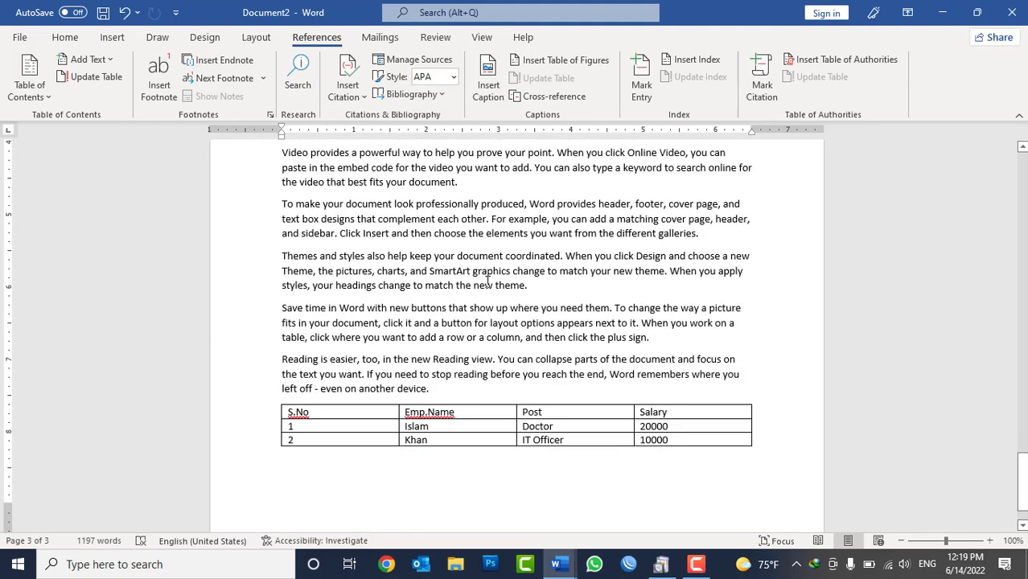
scroll(303, 398, down, 1)
click(275, 341)
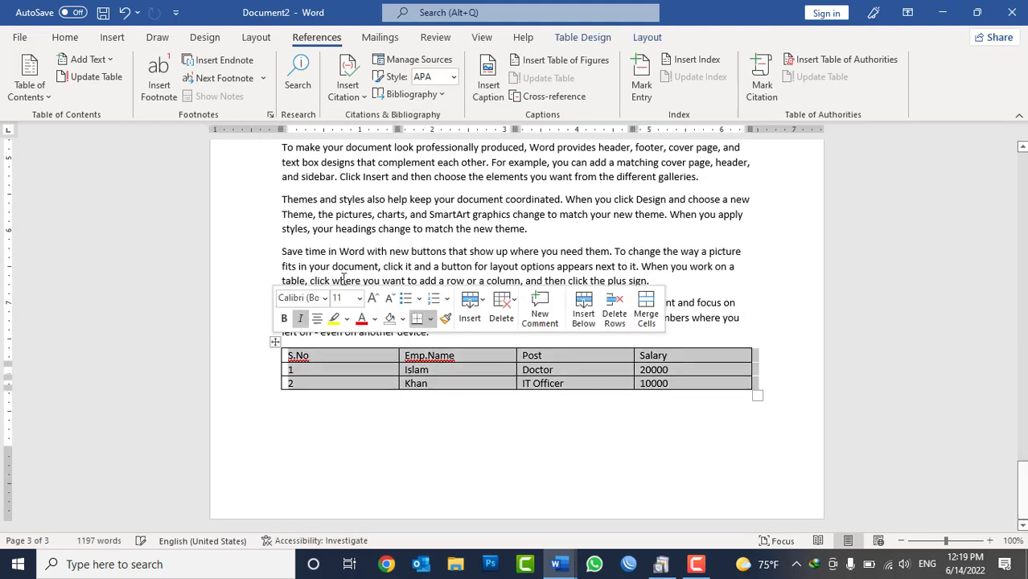
click(483, 89)
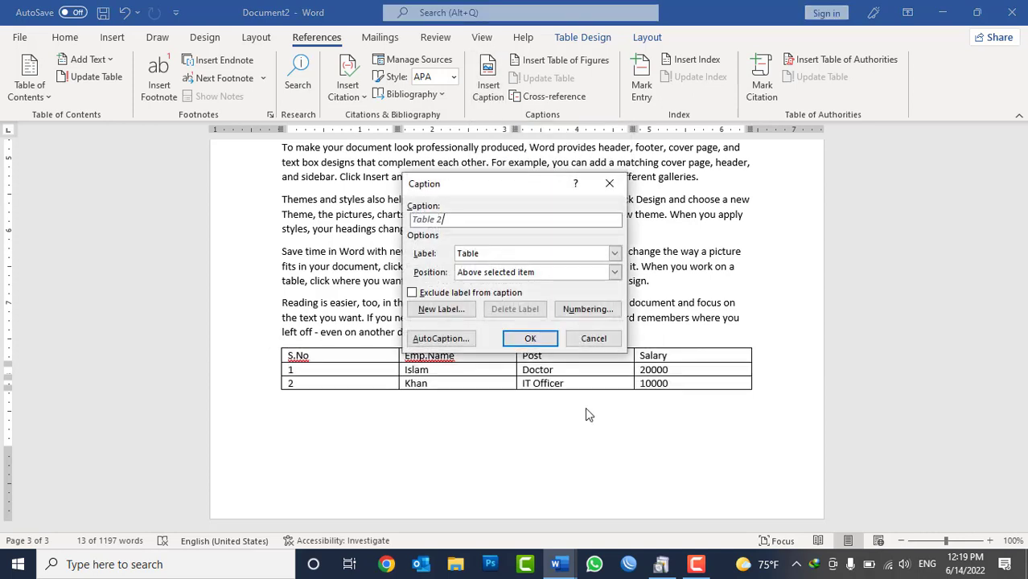
text(:)
click(530, 339)
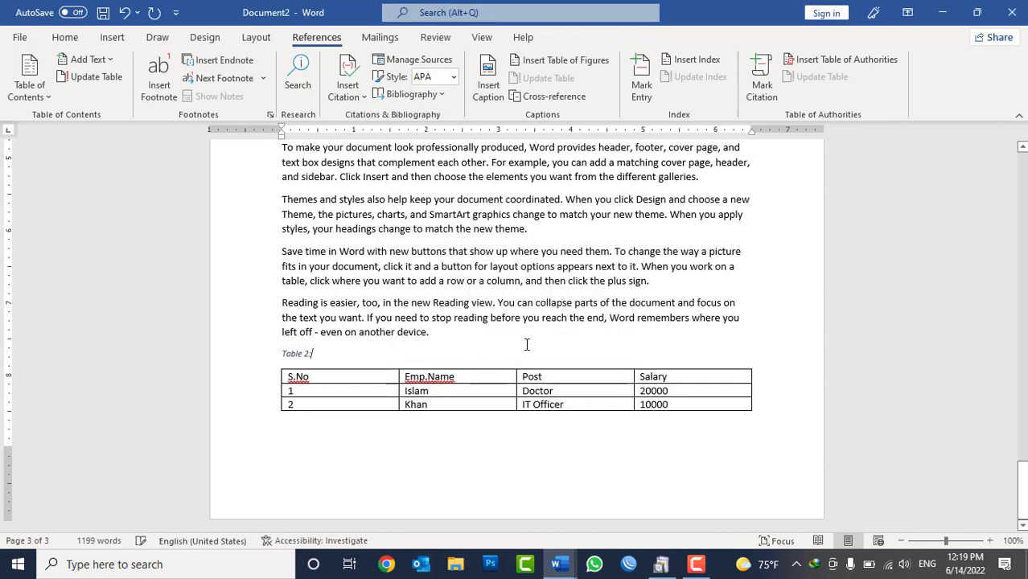
Type 'the income to three province of Afghanistan' after it, correcting the misspelled 'province'.
text( the income)
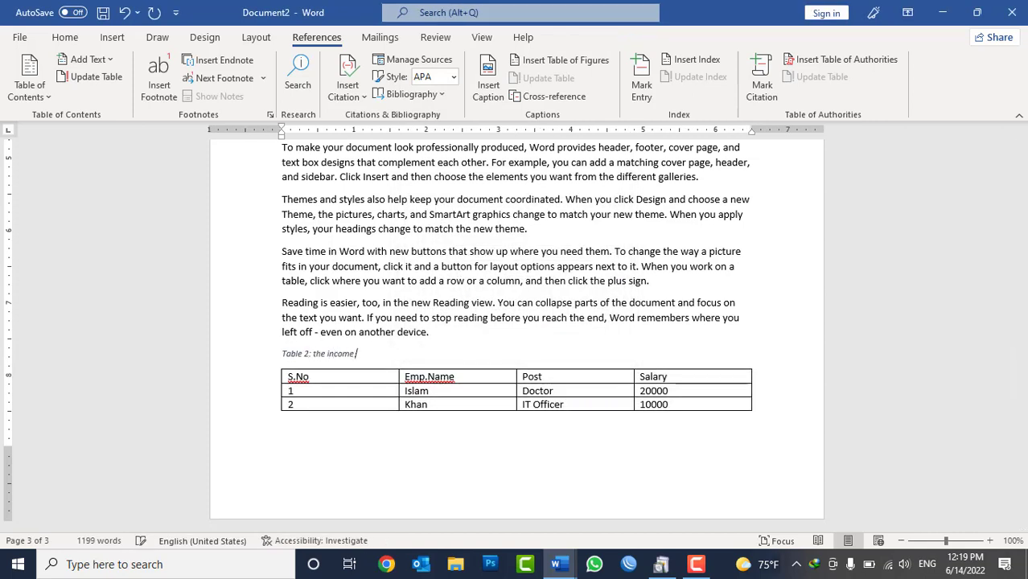
text( to three provi)
text(ncne of)
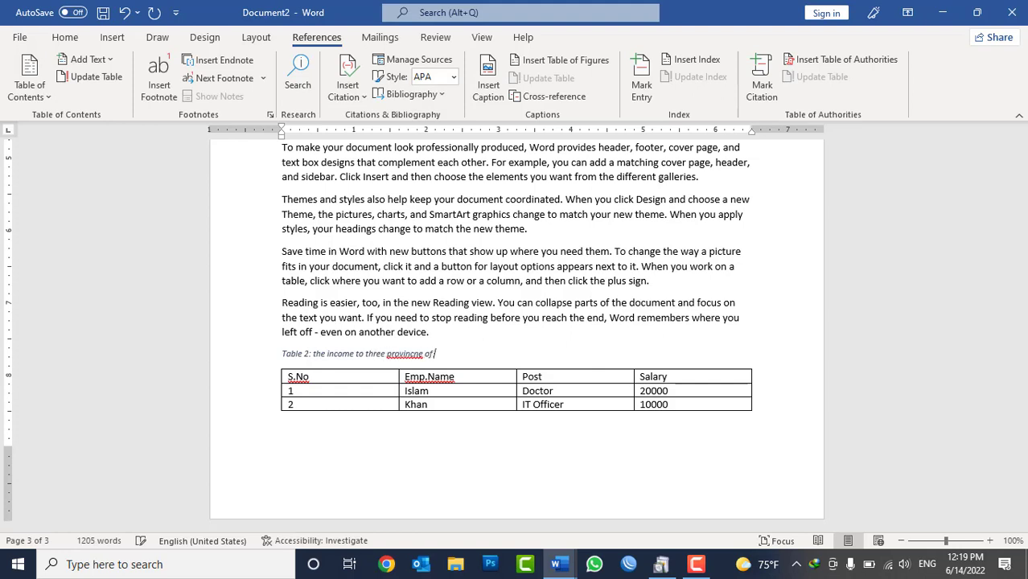
text( Afghanistan f)
right_click(403, 357)
click(360, 46)
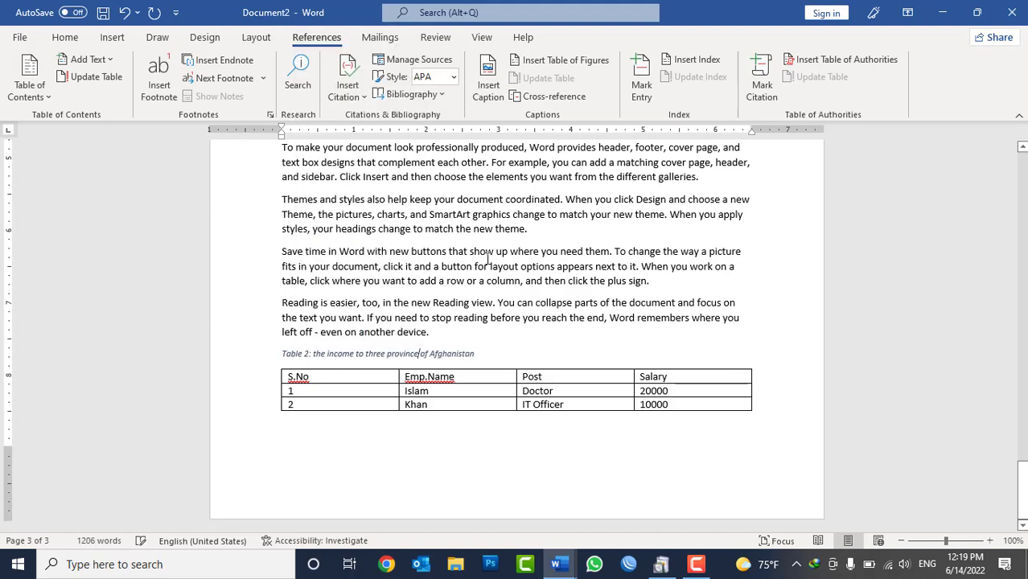
click(658, 449)
Insert a page break and type the headings 'List of Tables:' and 'List of Pictures:'.
key(ctrl+Return)
key(ctrl+Return)
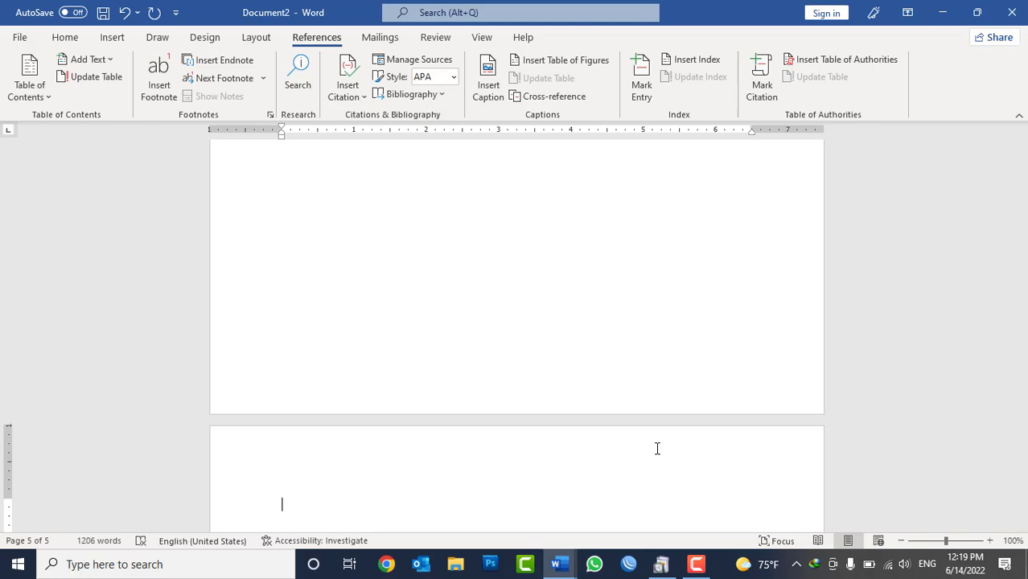
text(Table)
key(BackSpace)
key(BackSpace)
key(BackSpace)
key(BackSpace)
key(BackSpace)
text(List of)
text( Tables)
text(:)
key(Return)
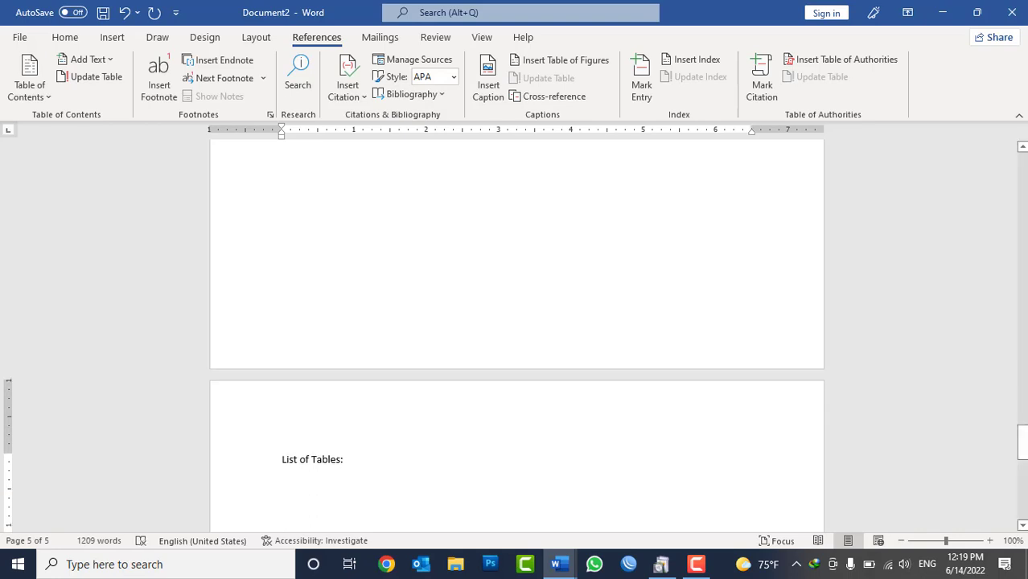
key(Return)
text(List of)
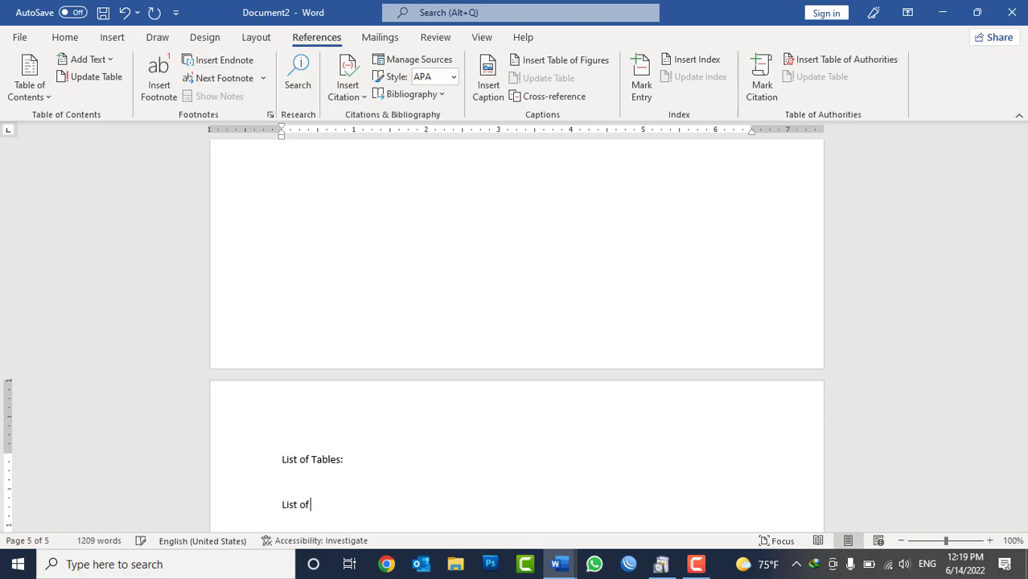
text( Pict)
text(ures:)
key(Return)
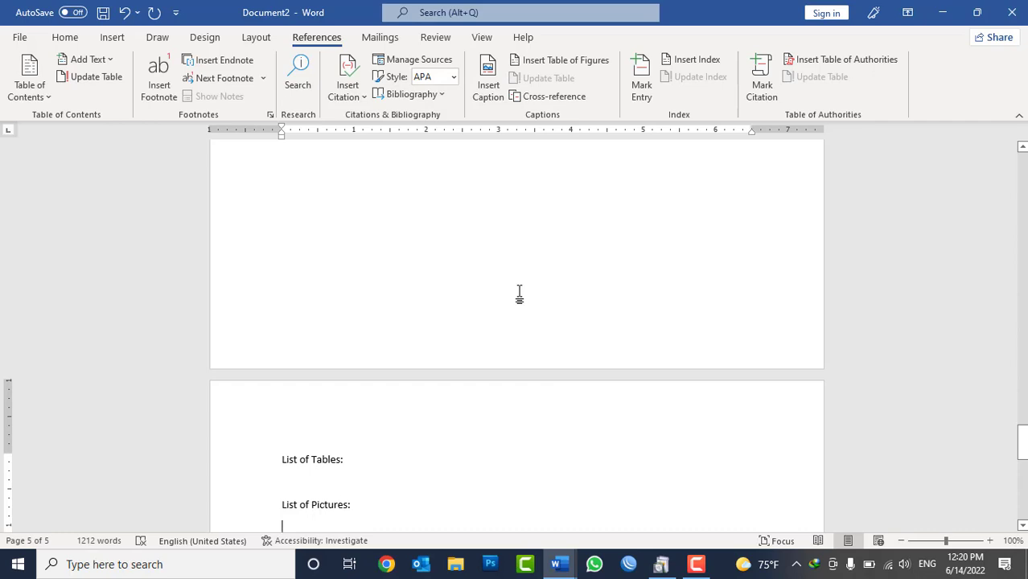
Open the Table of Figures dialog for the spot under 'List of Tables:'.
scroll(507, 298, down, 3)
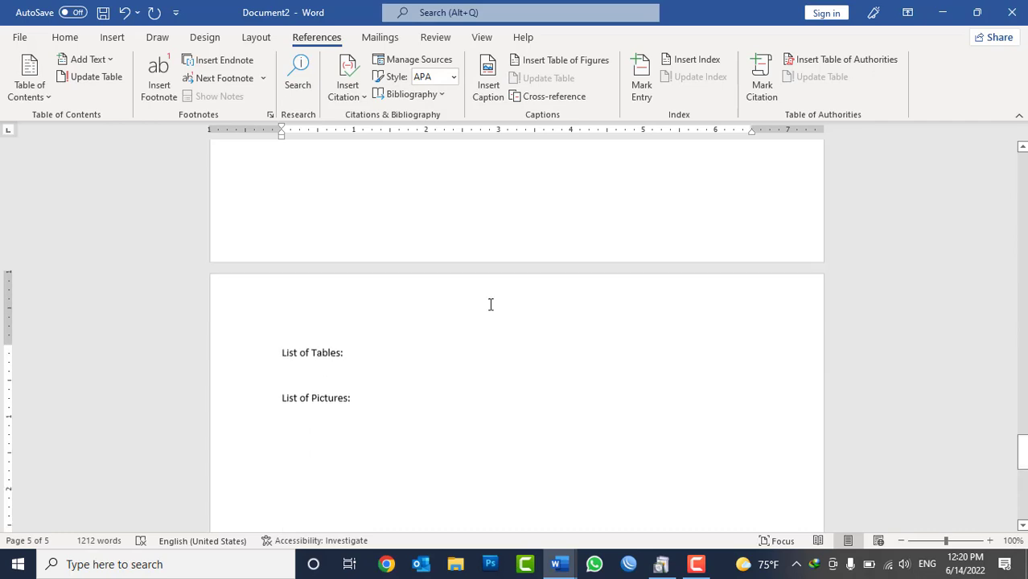
click(289, 372)
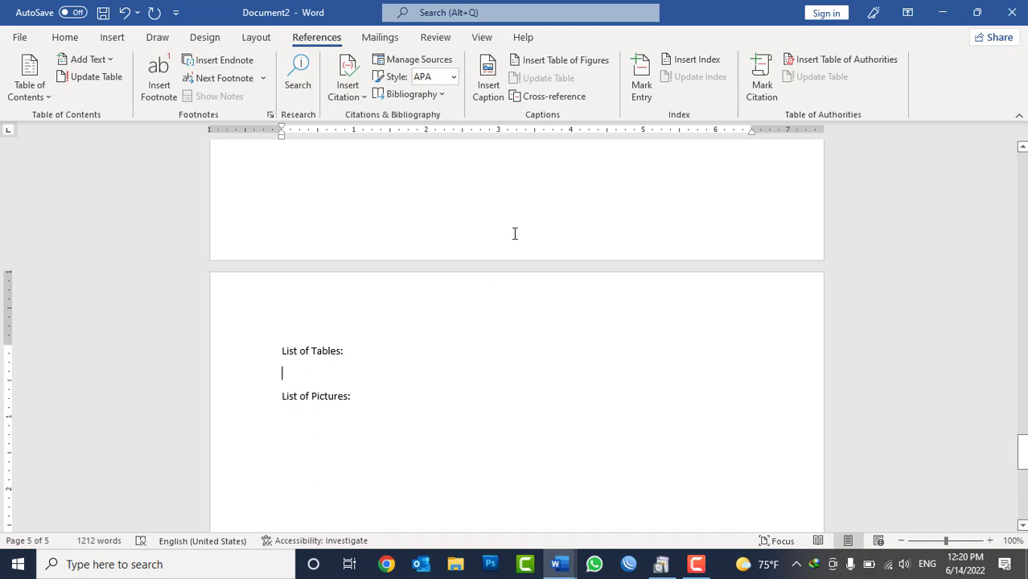
click(552, 65)
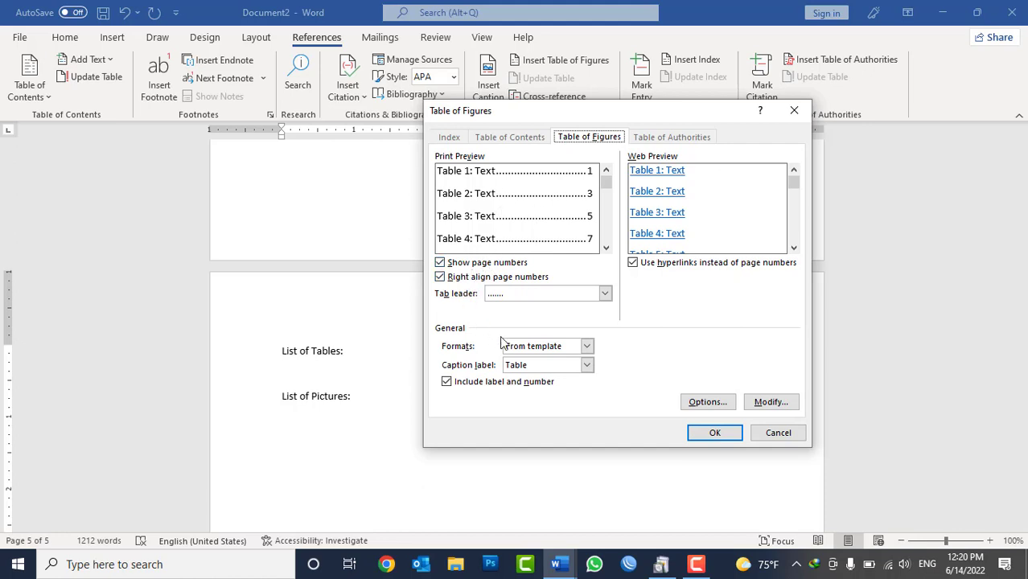
click(725, 434)
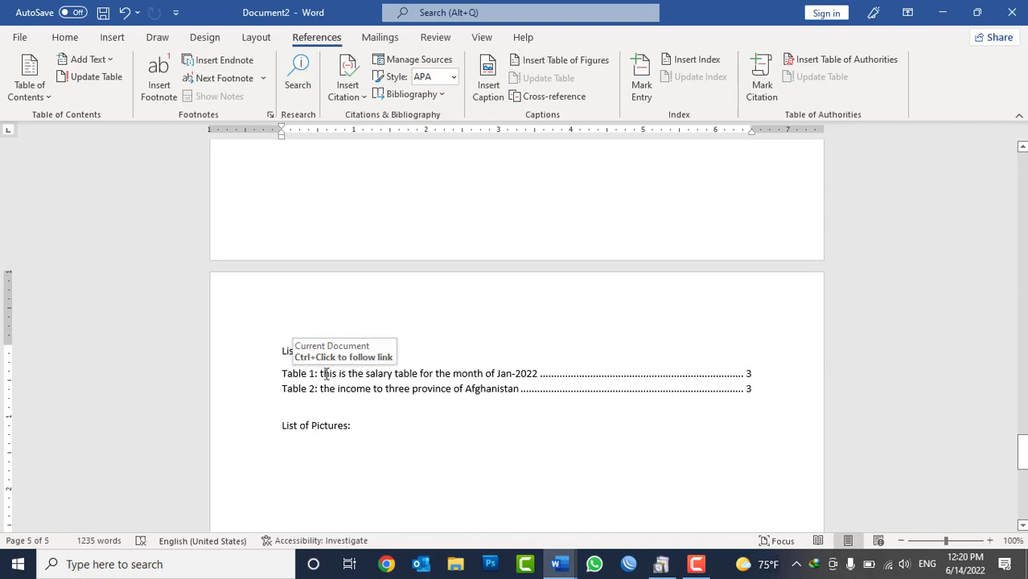
drag(326, 374, 452, 378)
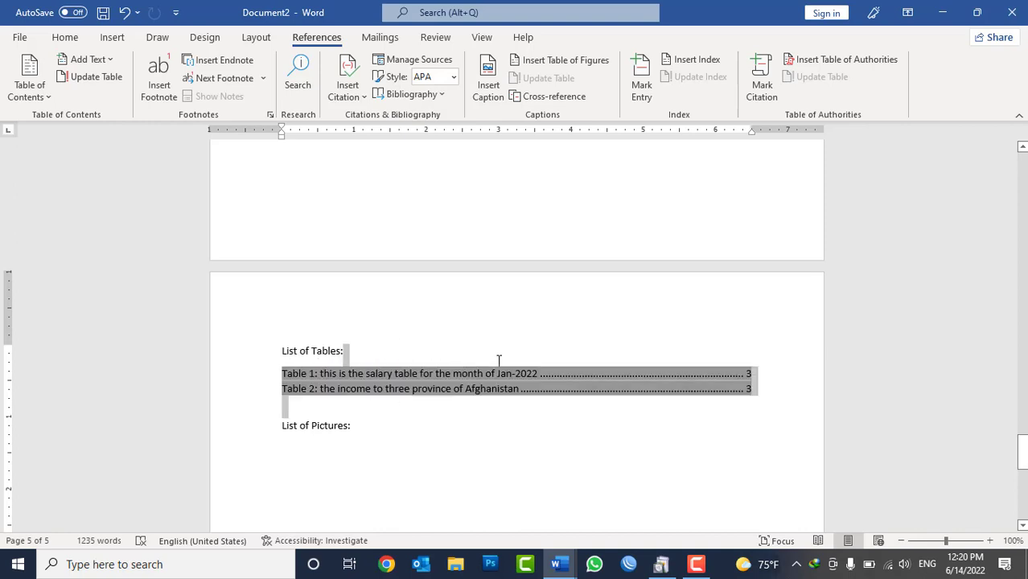
click(344, 399)
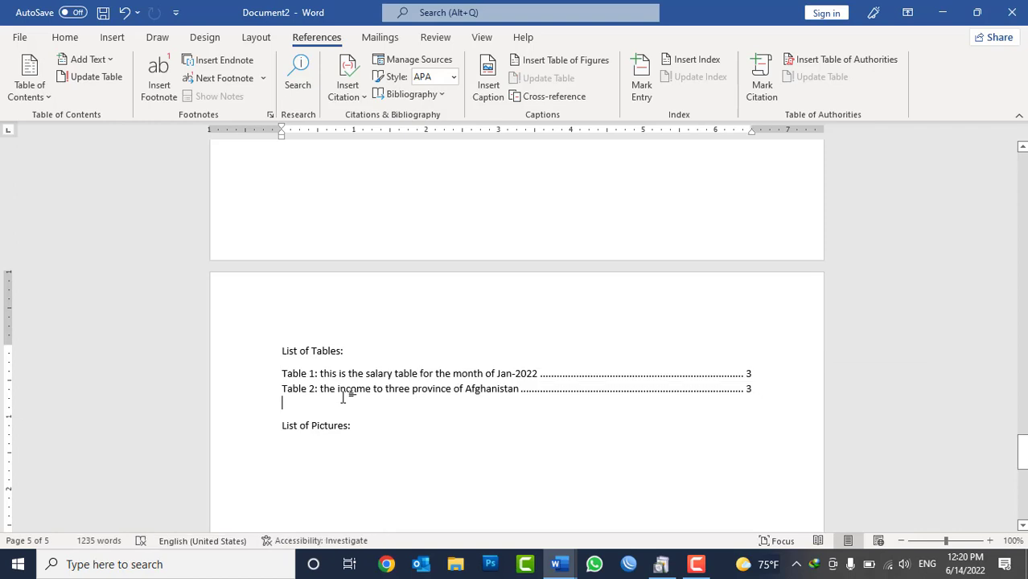
Insert a table of figures built from Picture captions under 'List of Pictures:'.
click(311, 447)
click(554, 61)
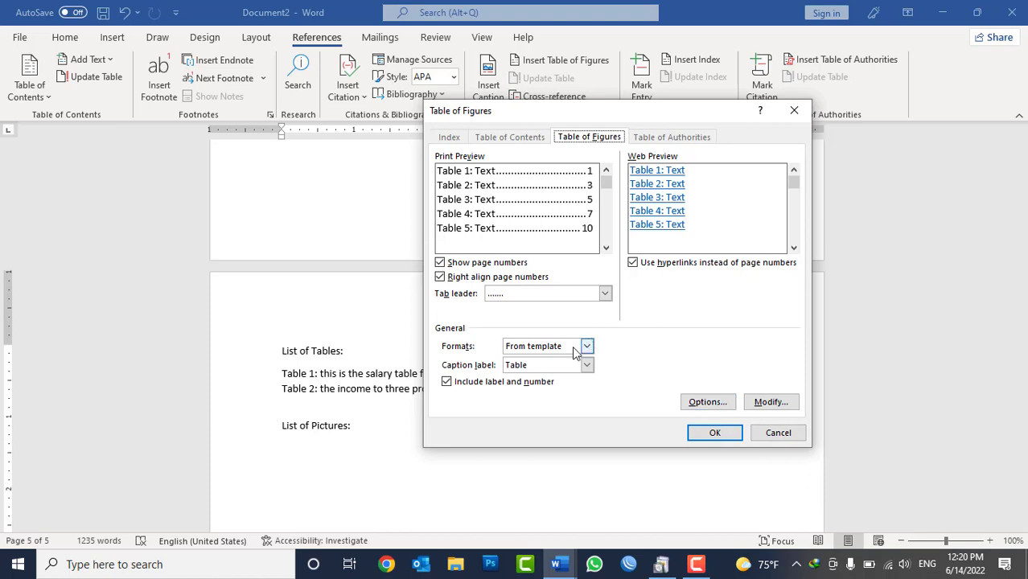
click(550, 367)
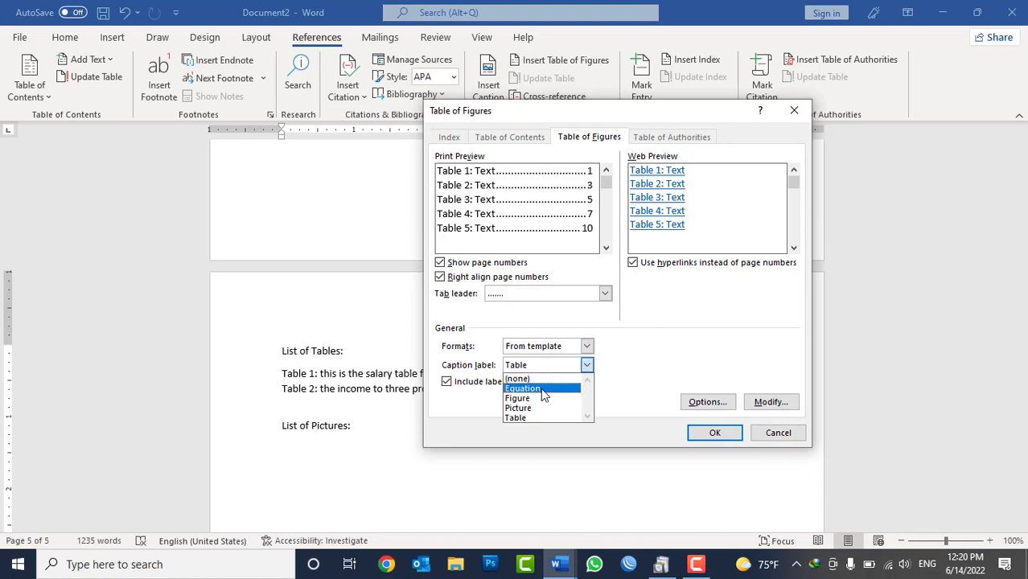
click(541, 409)
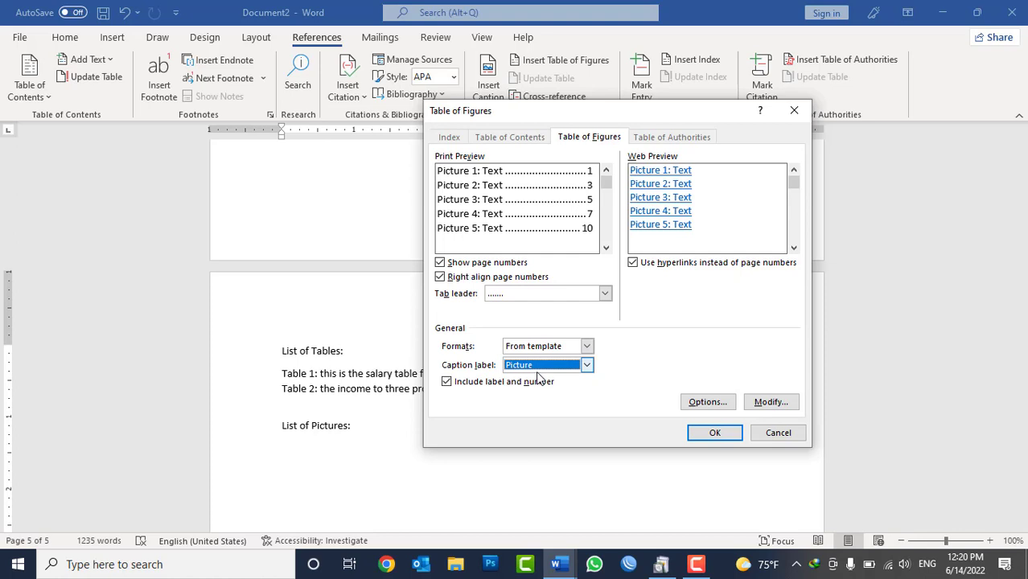
click(715, 433)
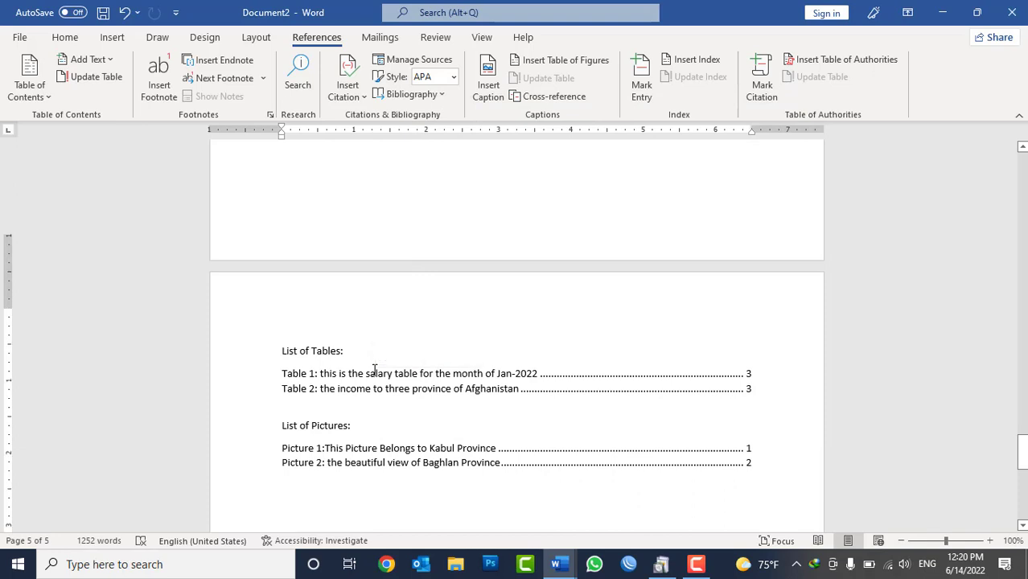
scroll(375, 370, down, 1)
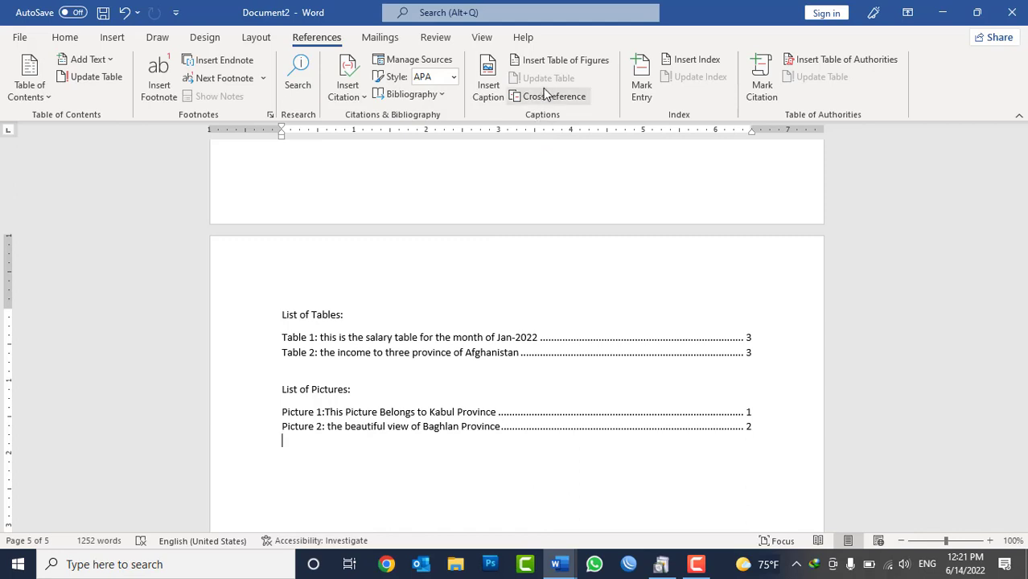
Add blank lines and set the Cross-reference dialog's reference type to Table.
key(Return)
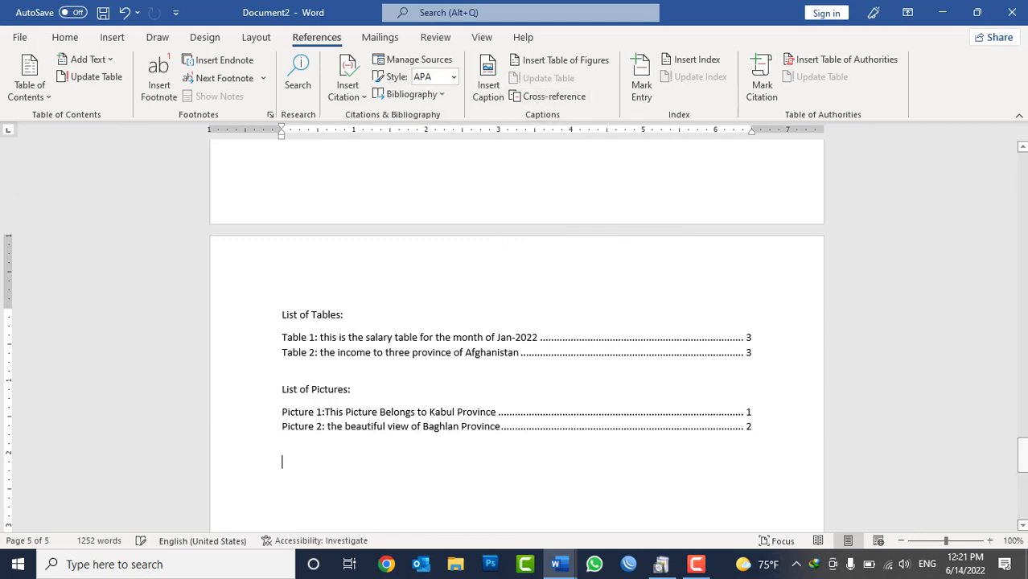
key(Return)
key(Return)
click(533, 98)
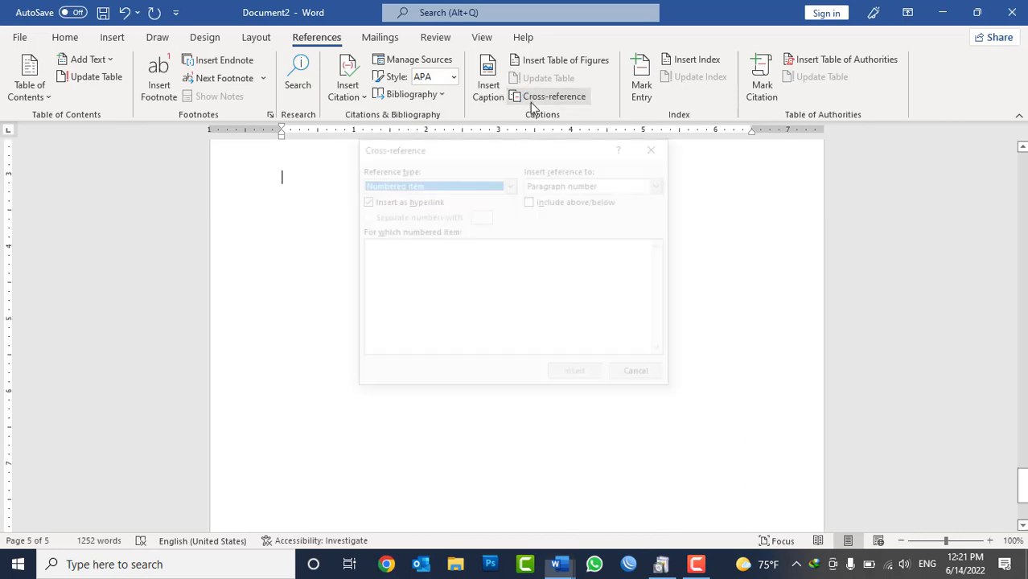
click(453, 186)
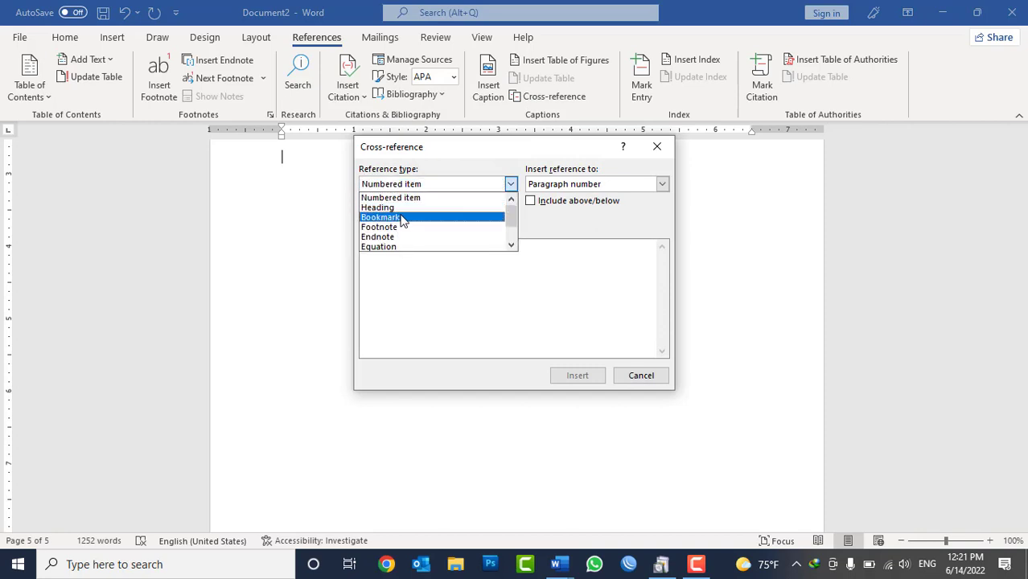
scroll(404, 222, down, 1)
scroll(404, 222, down, 1)
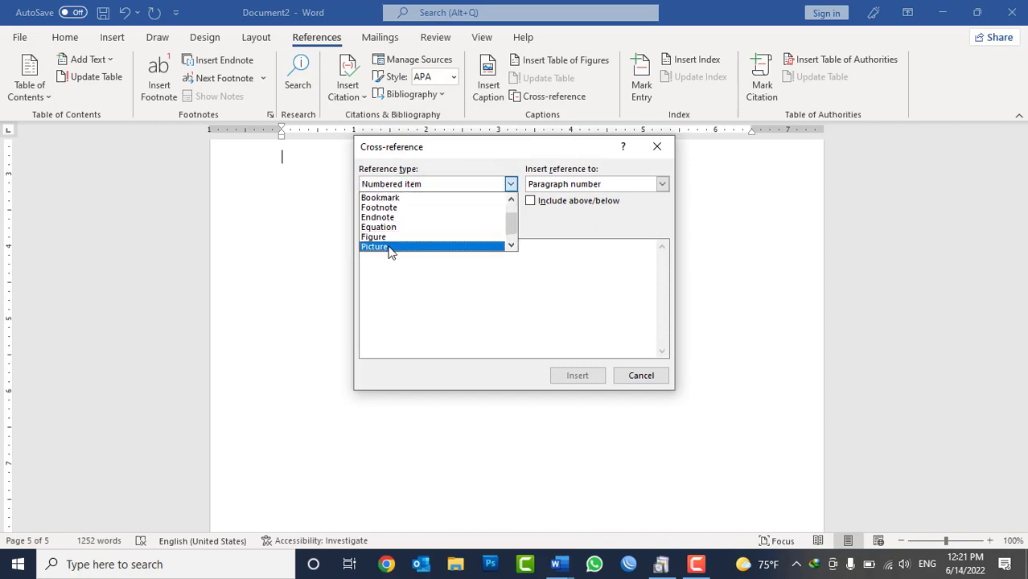
click(392, 247)
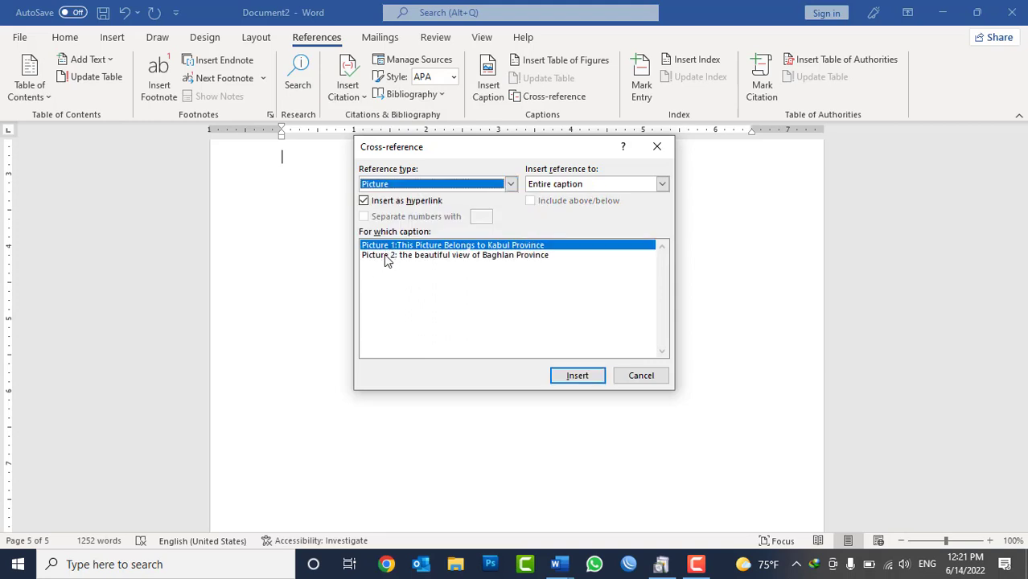
click(408, 184)
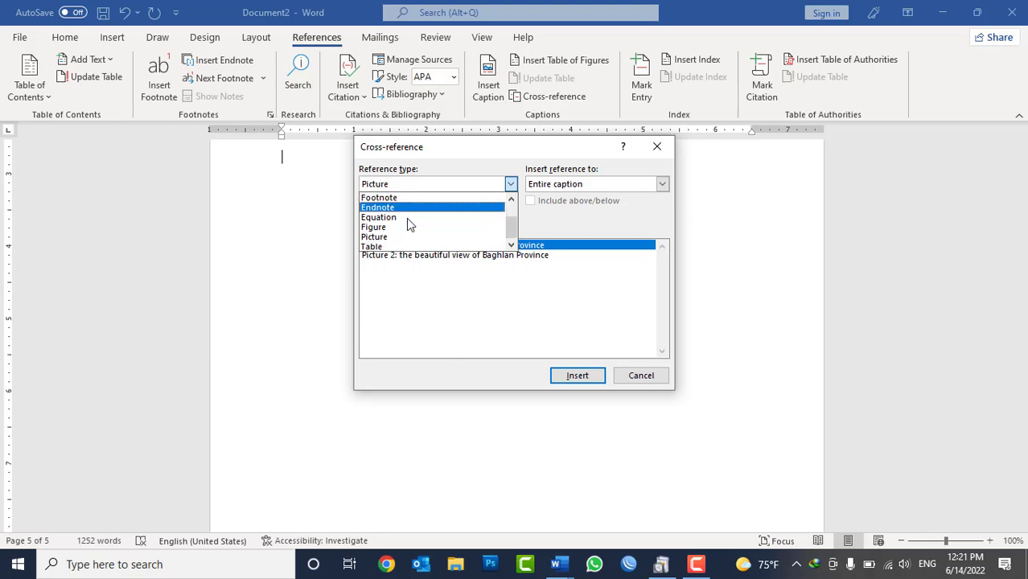
click(395, 247)
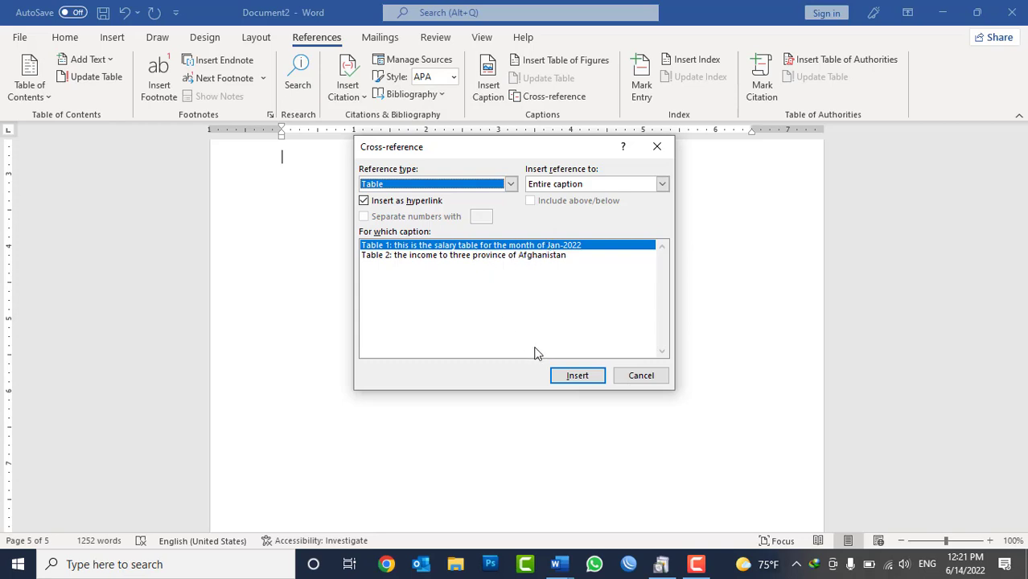
Insert cross-references to the Table 1 and Table 2 captions and follow the Table 2 link.
click(565, 378)
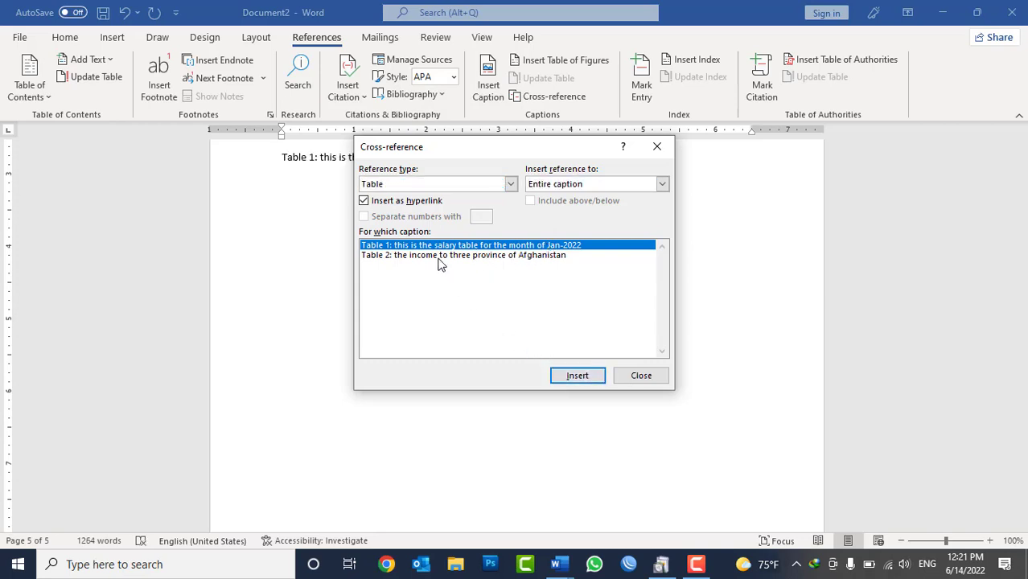
click(439, 259)
click(575, 378)
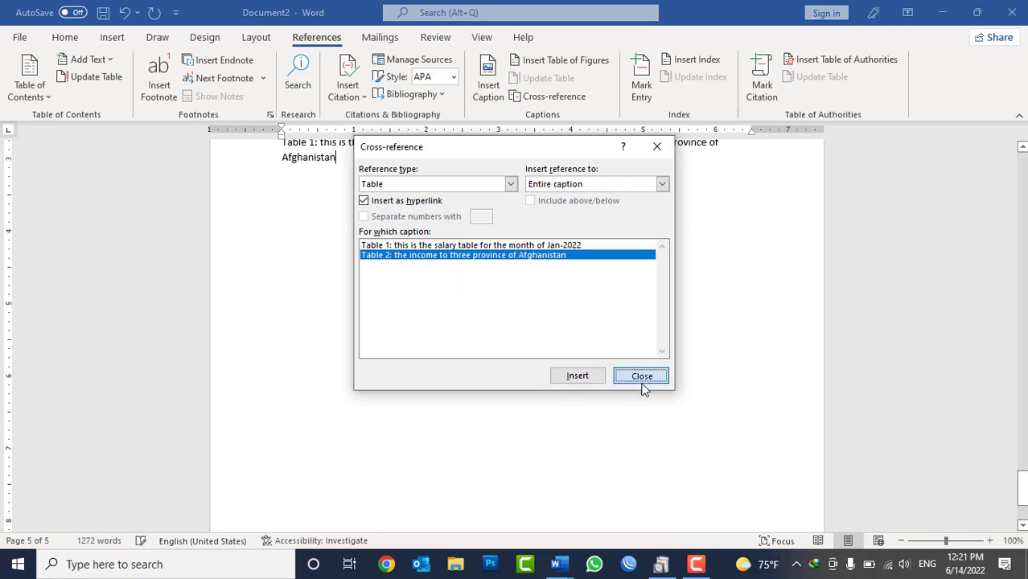
click(643, 380)
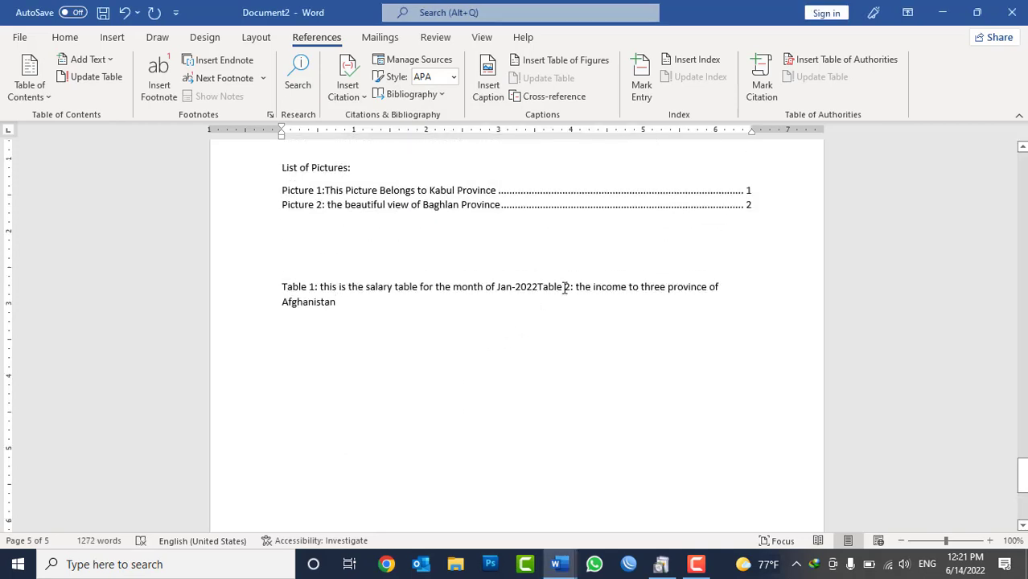
click(563, 287)
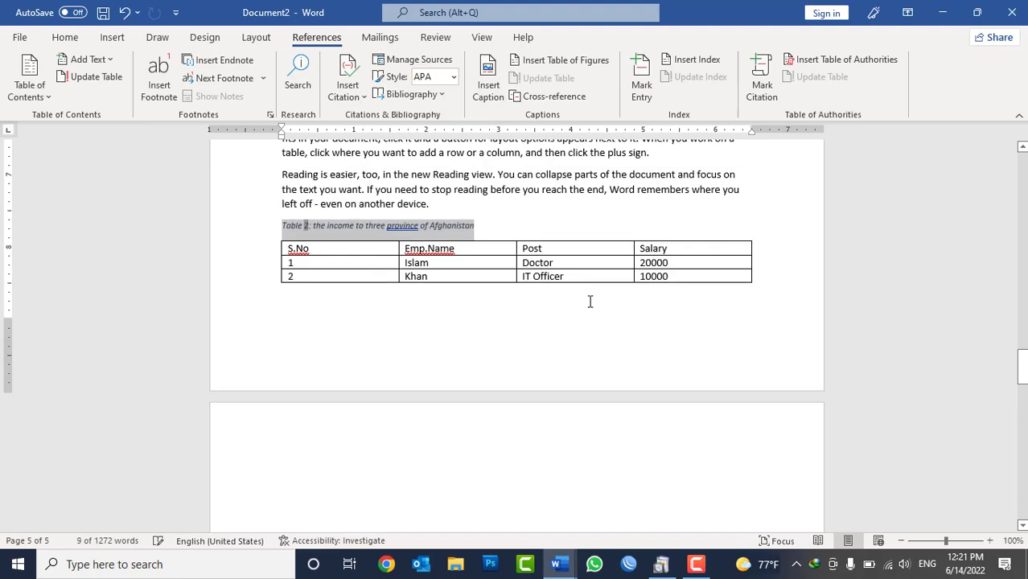
Follow the Table 1 link to its caption, then delete all of the document's content.
click(576, 329)
scroll(633, 386, down, 10)
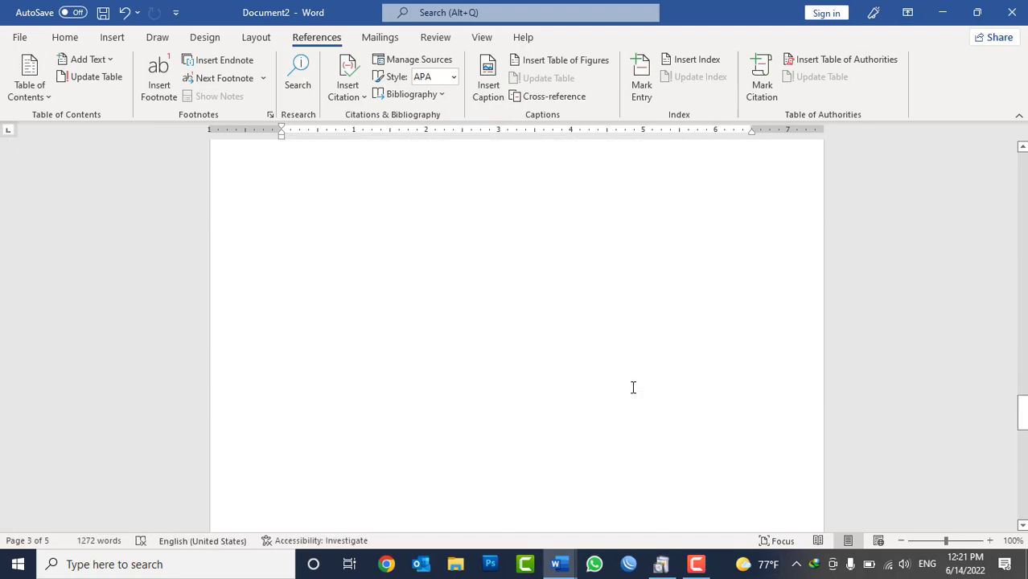
scroll(627, 385, down, 15)
scroll(607, 383, down, 4)
scroll(594, 377, up, 2)
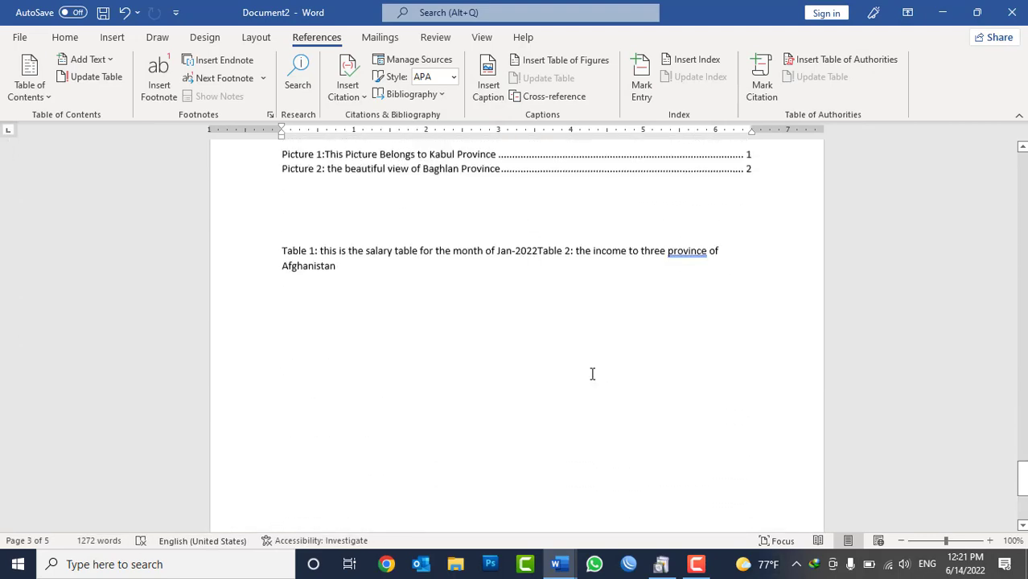
ctrl+click(320, 254)
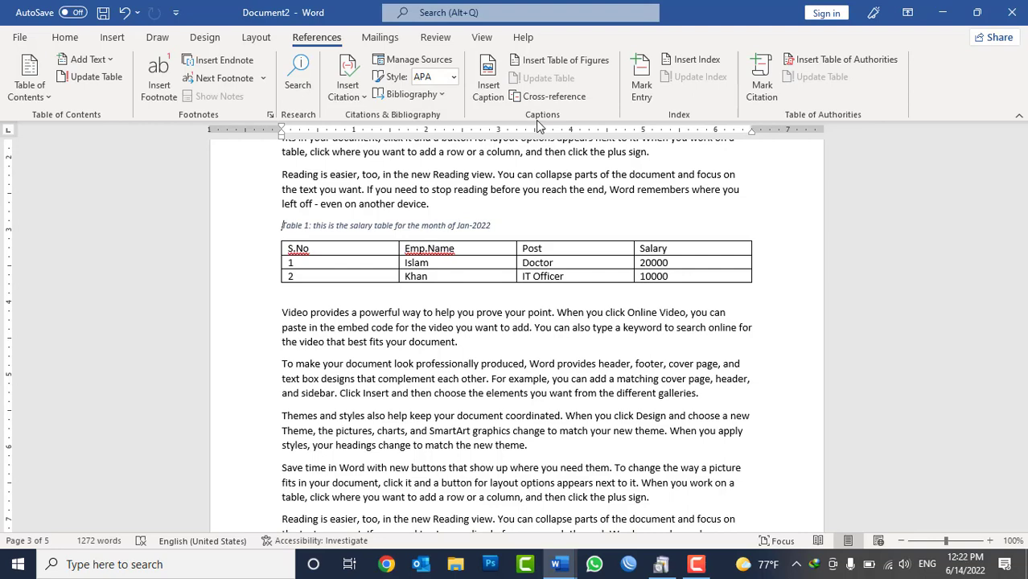
key(ctrl+a)
key(Delete)
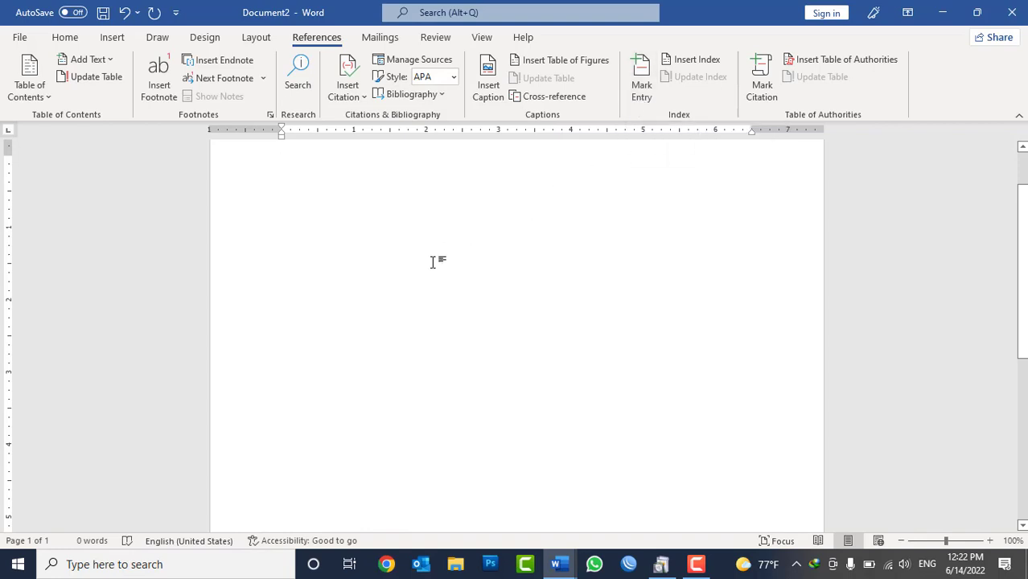
Show taskbar thumbnails of the two open Word documents.
scroll(433, 263, up, 2)
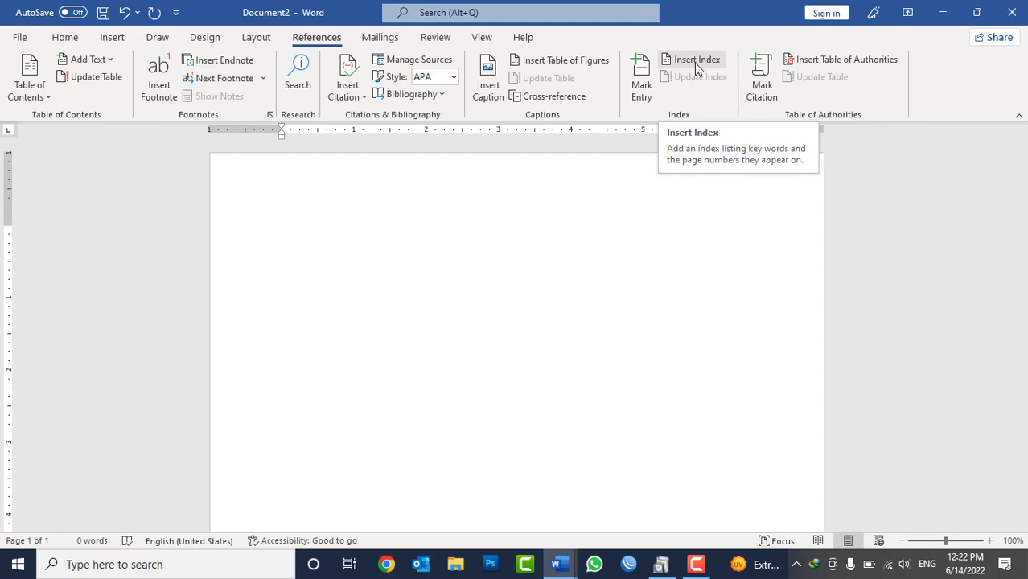
click(558, 565)
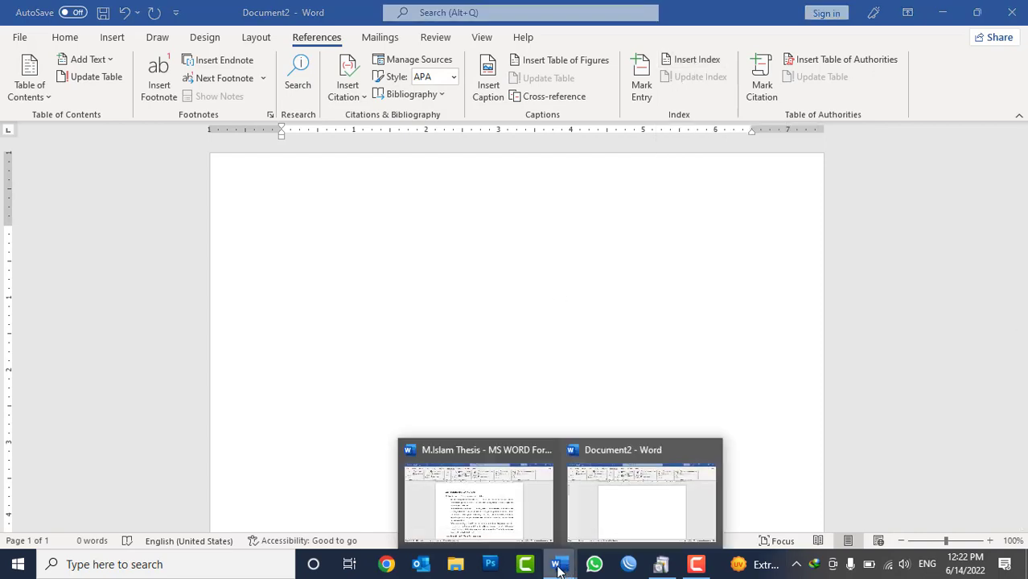
In the thesis, mark the eNID (electronic National ID) heading as an index entry.
click(491, 495)
scroll(454, 238, up, 2)
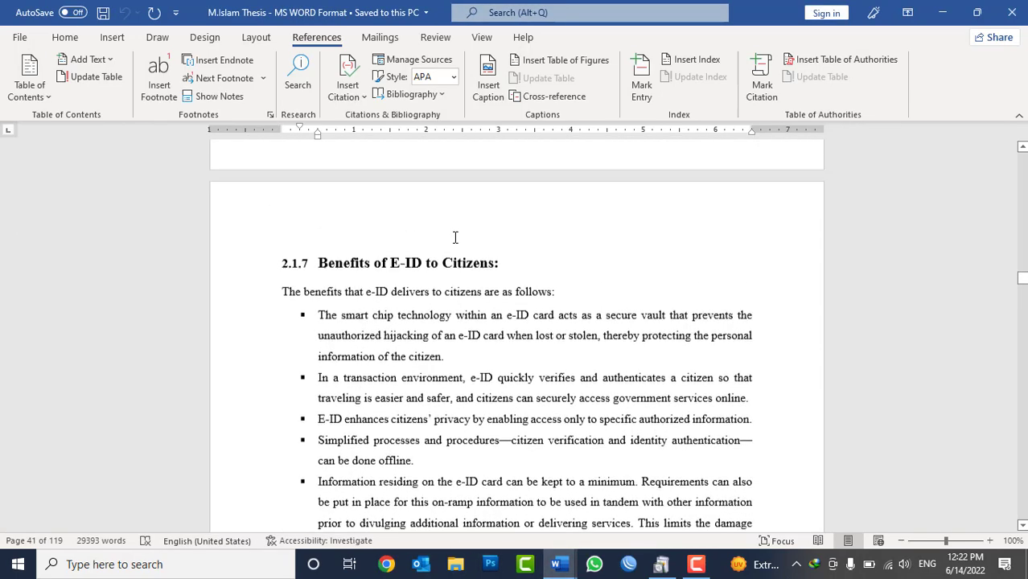
scroll(454, 239, up, 3)
scroll(458, 241, up, 2)
scroll(465, 244, up, 5)
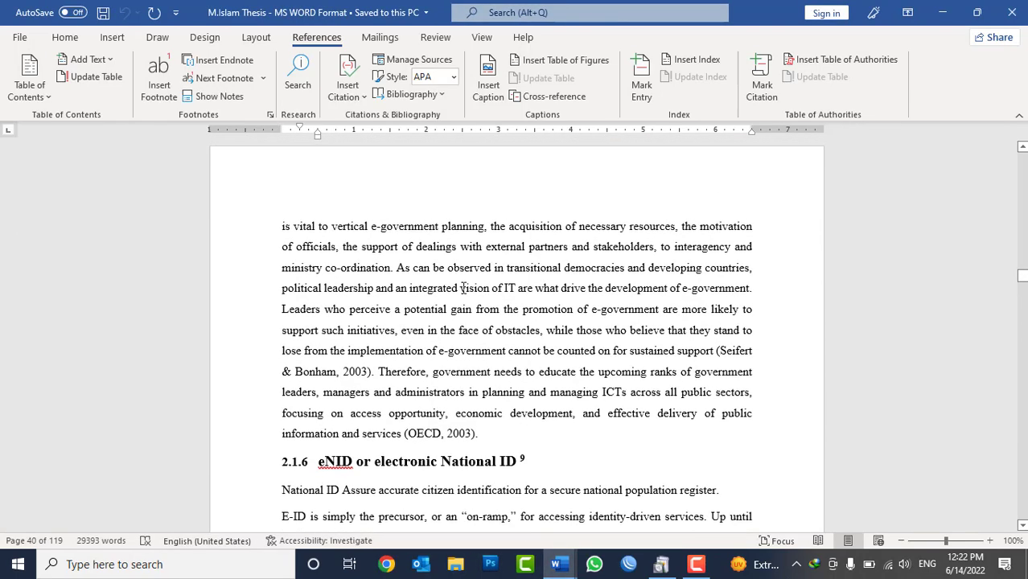
scroll(433, 397, down, 2)
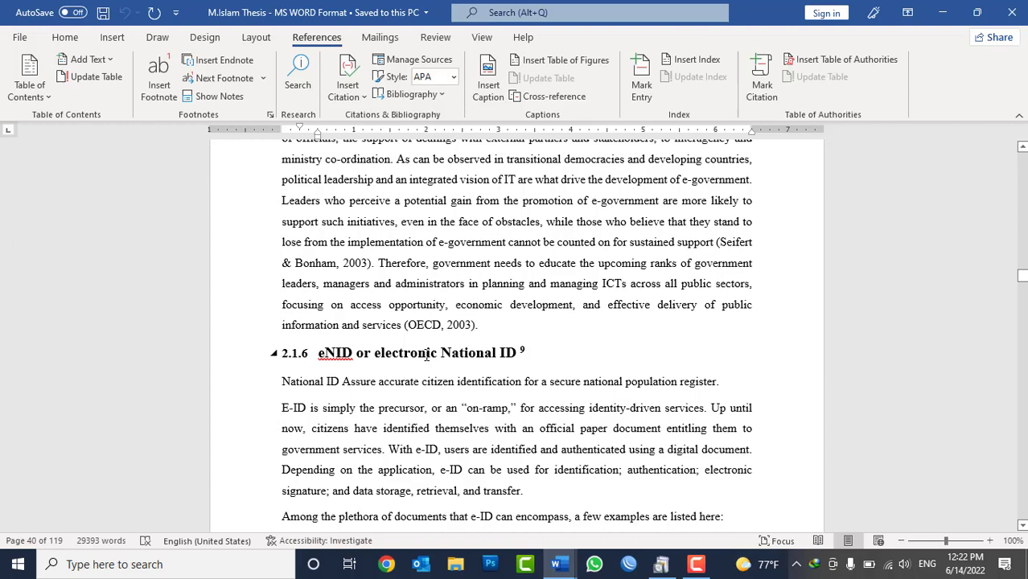
triple_click(426, 354)
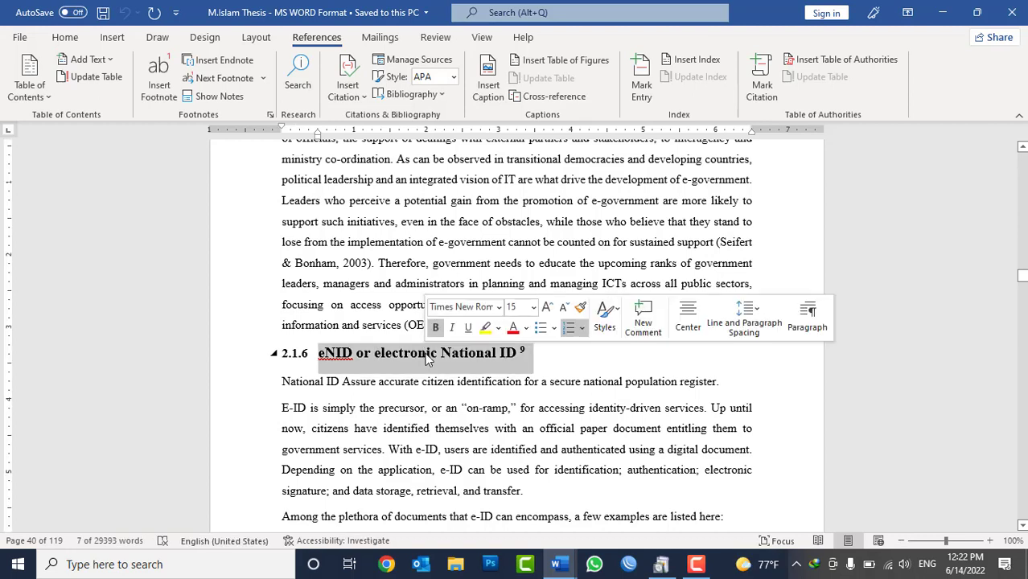
click(636, 103)
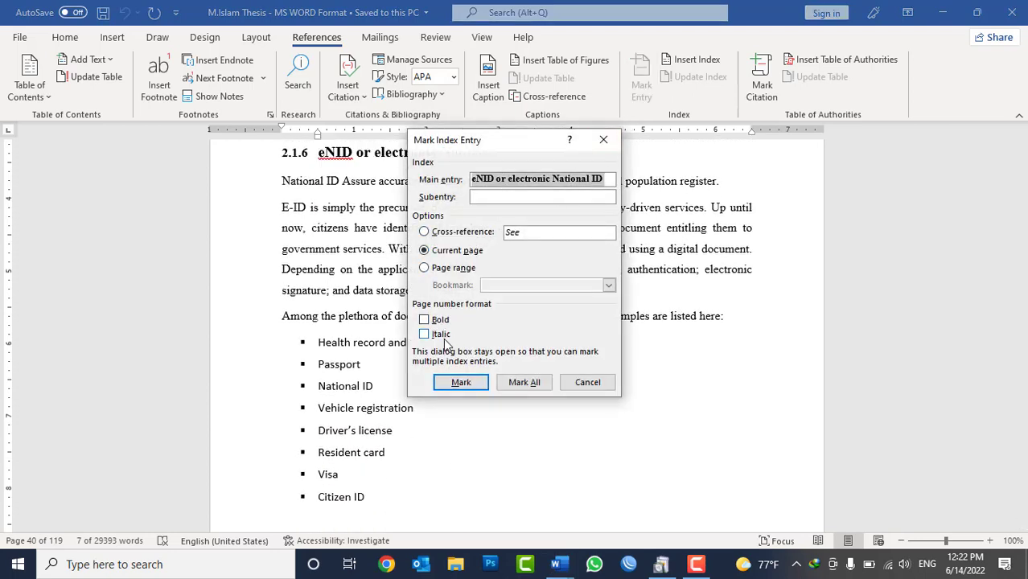
click(461, 383)
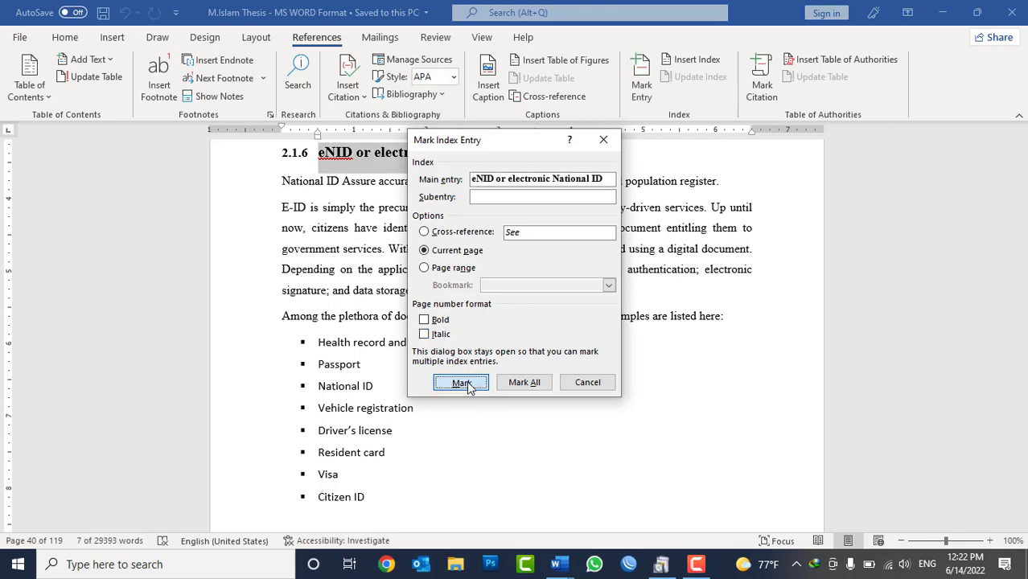
click(581, 383)
Mark the 'Benefits of E-ID to Citizens' and 'Benefits of E-ID to Governments' headings as index entries.
scroll(578, 378, down, 5)
scroll(581, 370, down, 5)
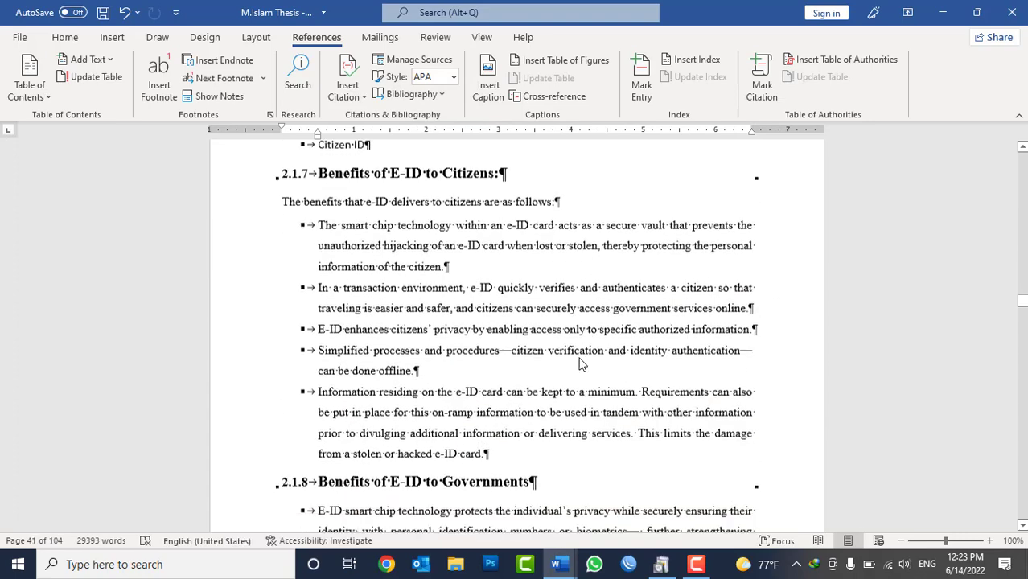
double_click(443, 153)
triple_click(443, 153)
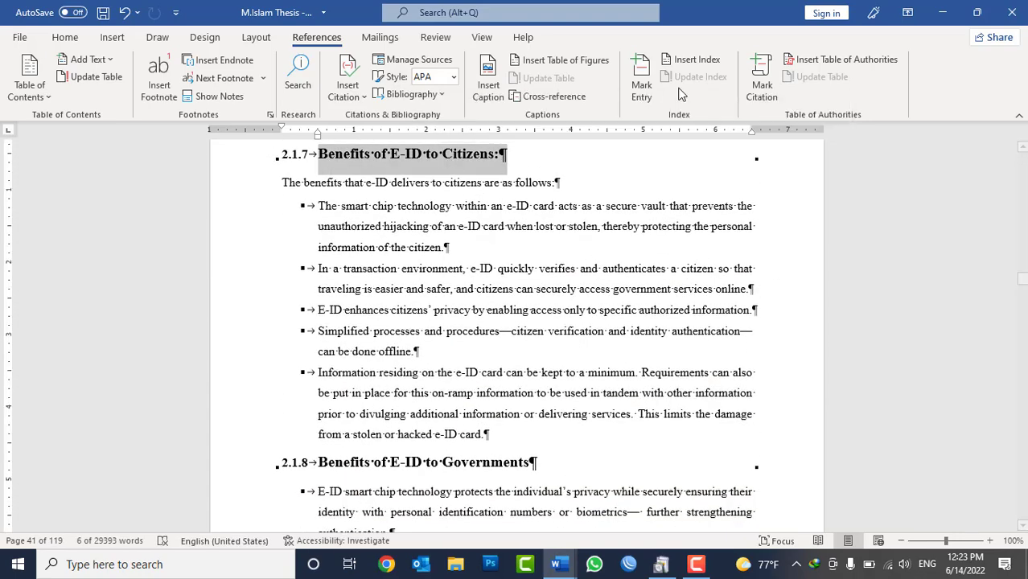
click(642, 90)
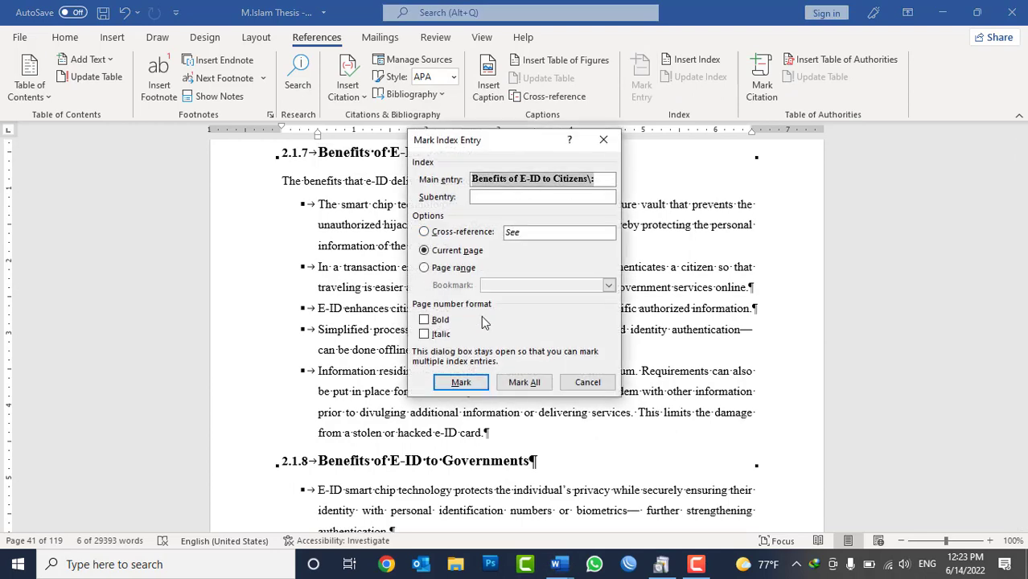
click(461, 382)
click(588, 382)
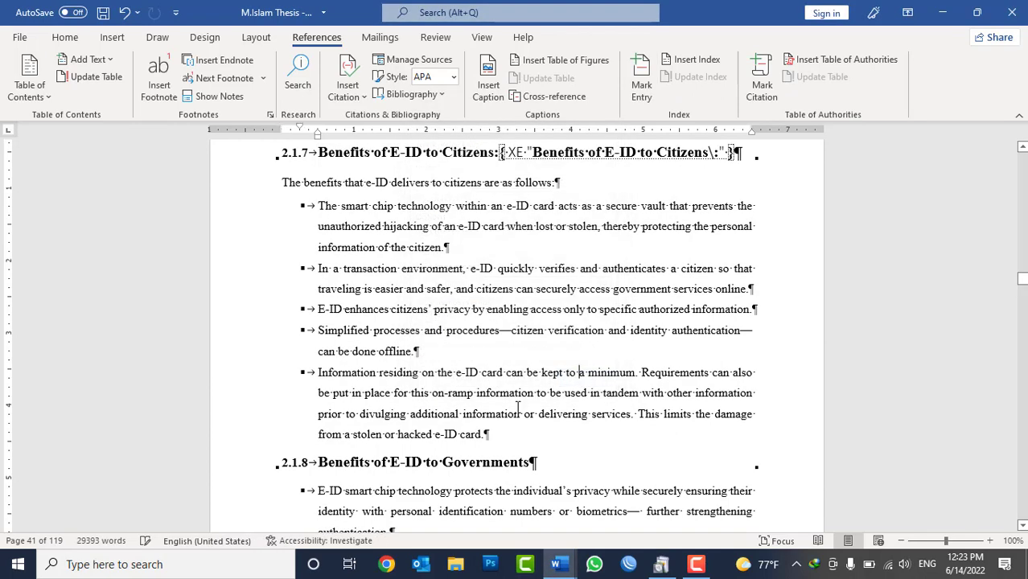
drag(319, 463, 537, 463)
click(641, 90)
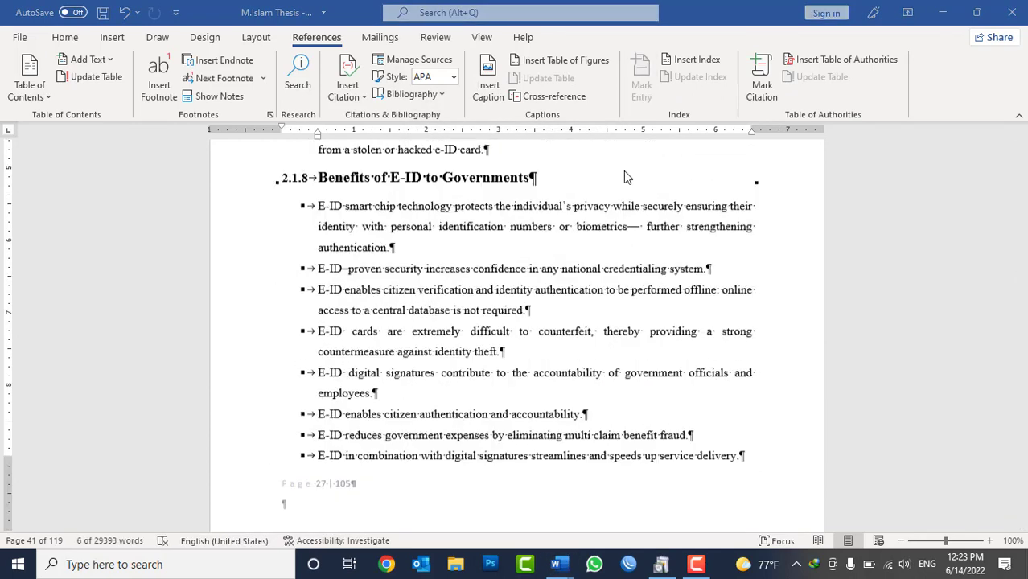
click(461, 383)
click(590, 382)
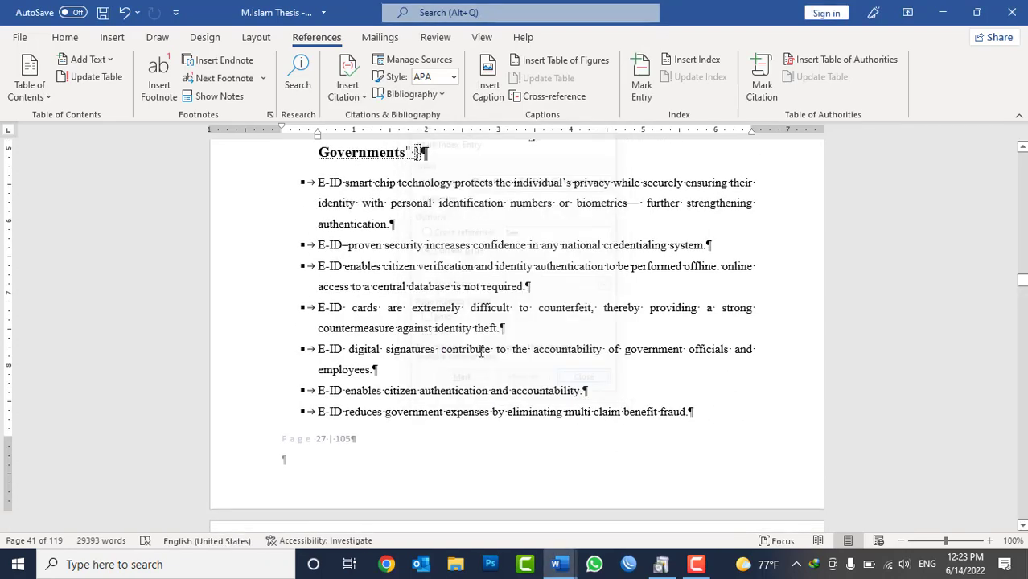
Mark the 'What is Biometrics' heading as an index entry.
scroll(480, 352, down, 5)
scroll(481, 352, down, 6)
scroll(483, 346, down, 6)
scroll(481, 325, up, 2)
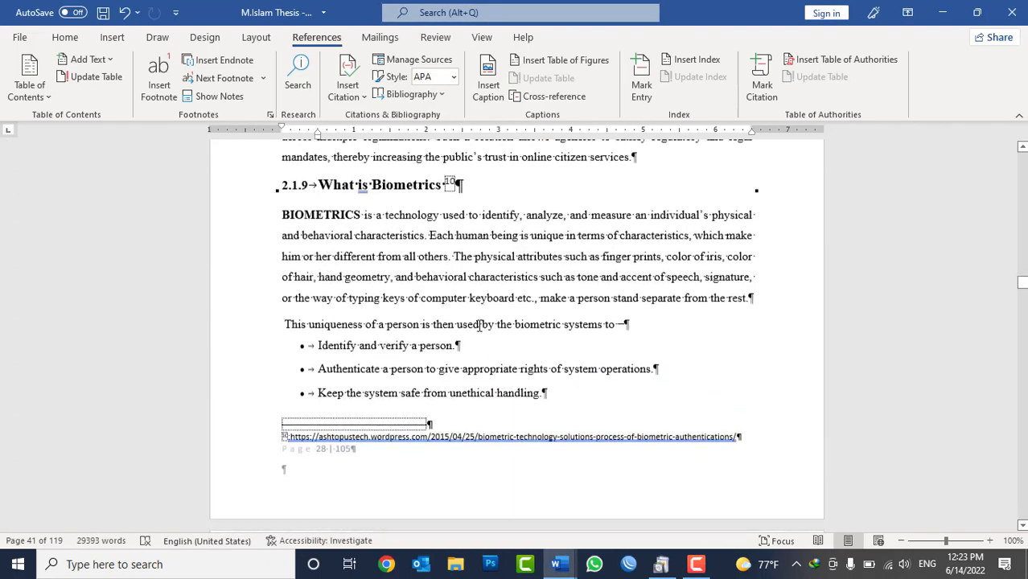
scroll(480, 325, up, 1)
drag(444, 222, 318, 222)
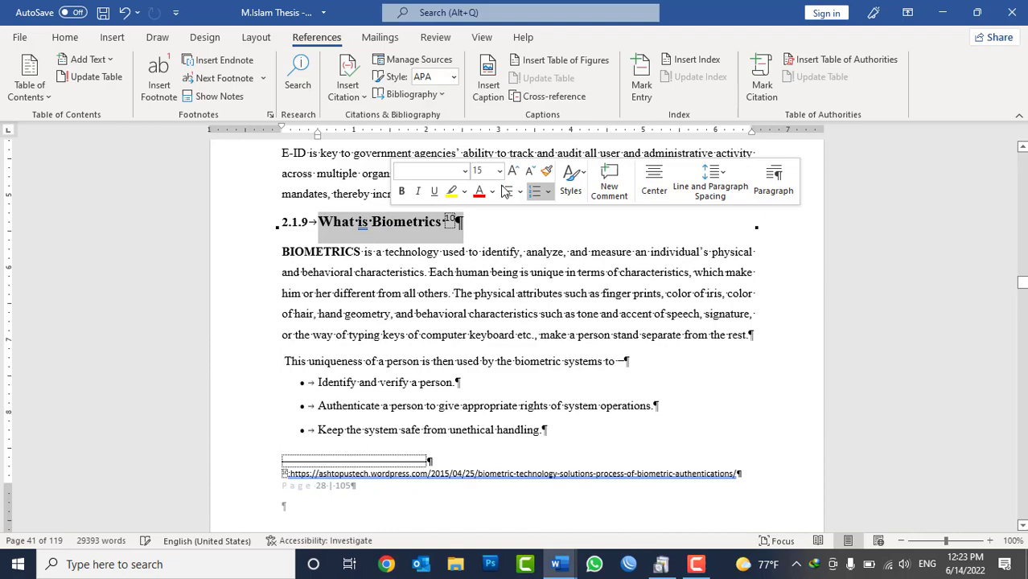
click(641, 84)
click(461, 382)
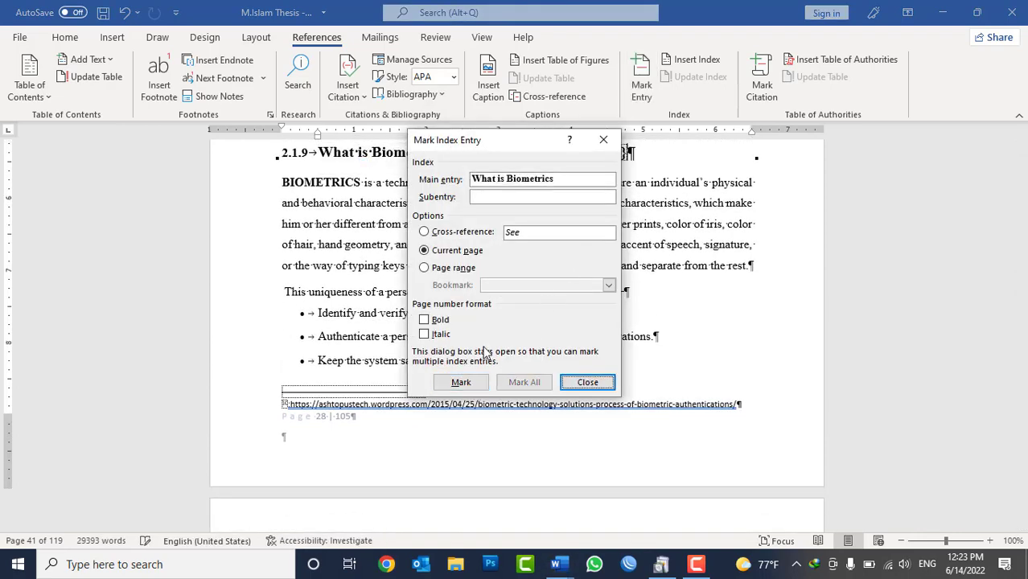
click(587, 382)
Mark the 'Basic Components of a Biometric System' heading as an index entry.
scroll(538, 367, down, 10)
scroll(540, 362, down, 5)
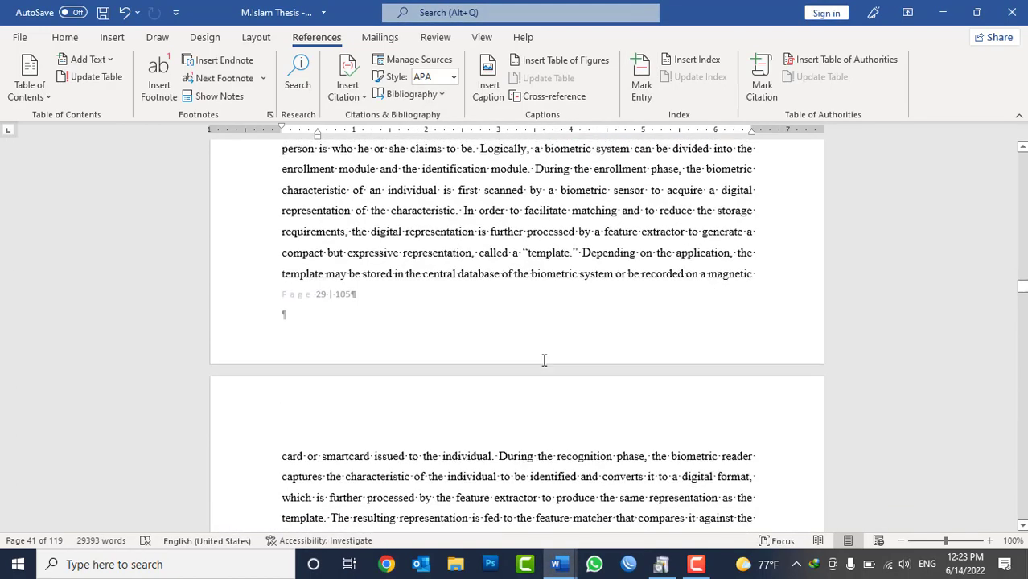
scroll(543, 362, down, 5)
scroll(543, 362, down, 5)
scroll(543, 362, up, 5)
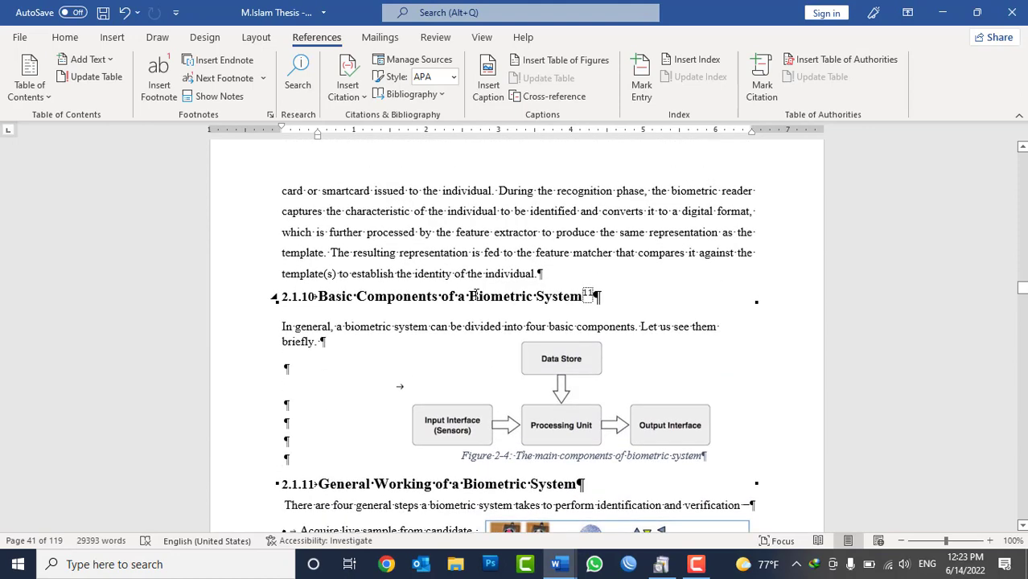
triple_click(475, 296)
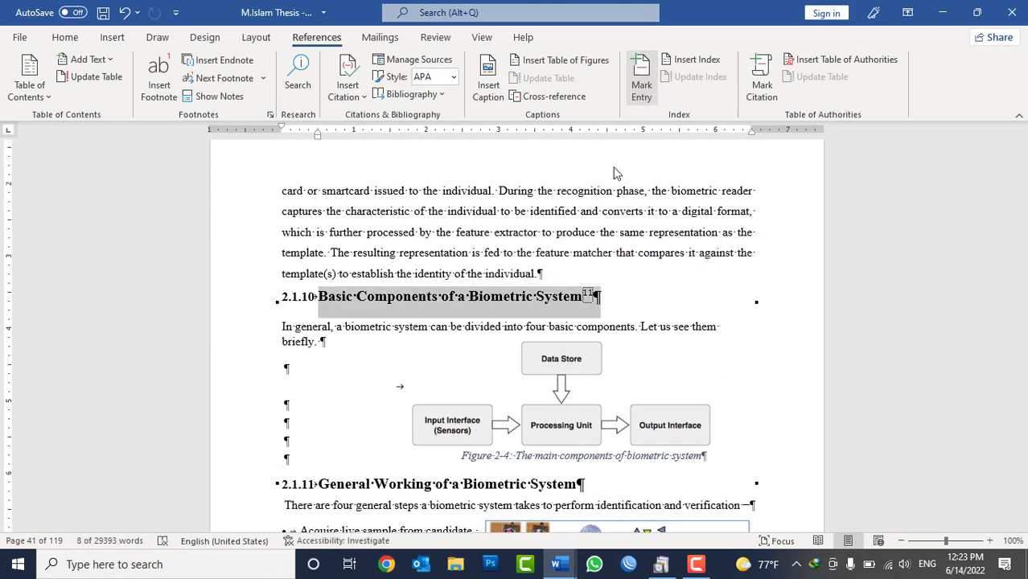
click(641, 88)
click(467, 384)
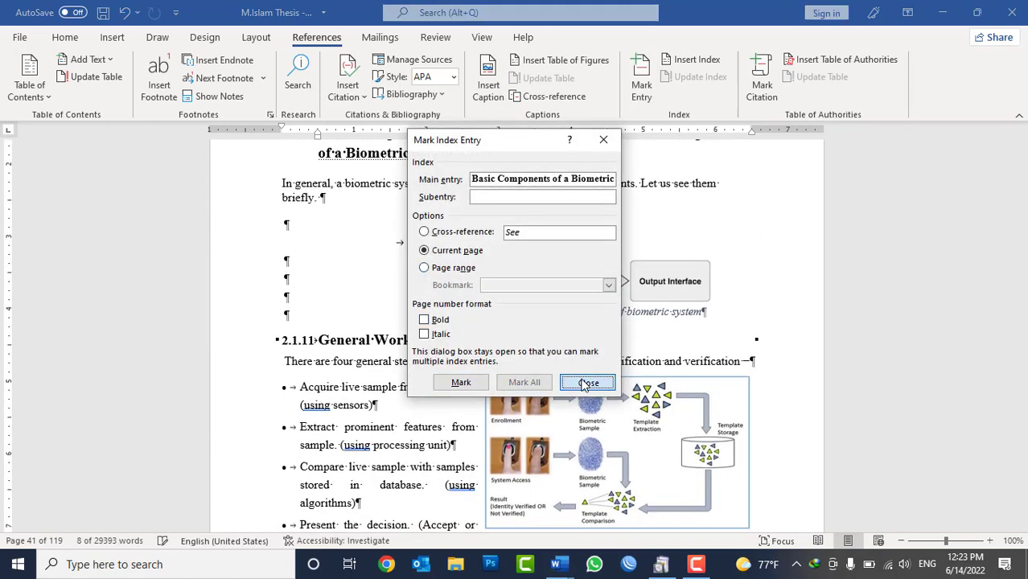
click(587, 382)
Mark the 'Application Areas of Biometrics' heading as an index entry.
scroll(503, 331, down, 3)
scroll(407, 368, down, 5)
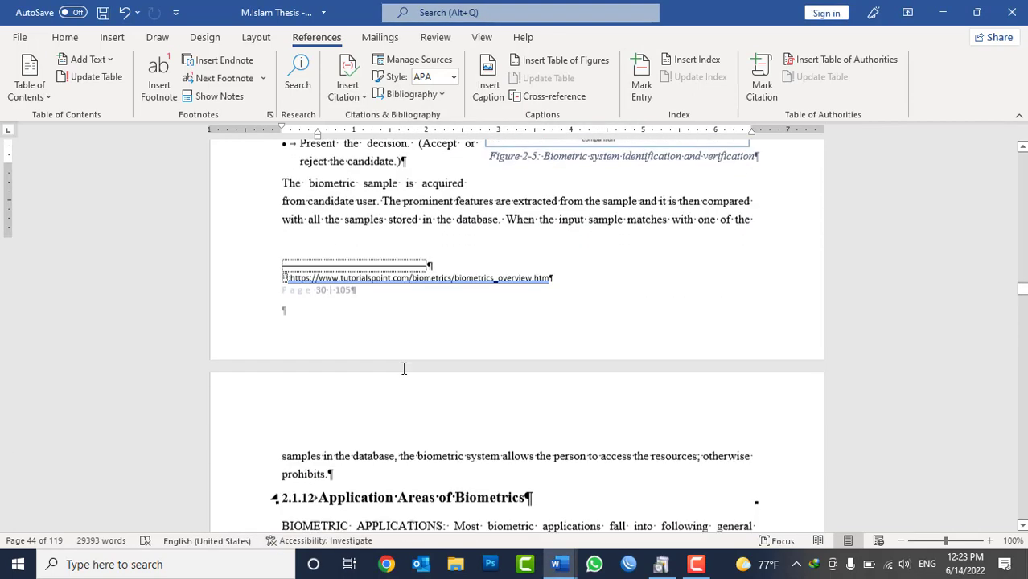
scroll(407, 368, down, 4)
scroll(440, 235, down, 3)
triple_click(443, 192)
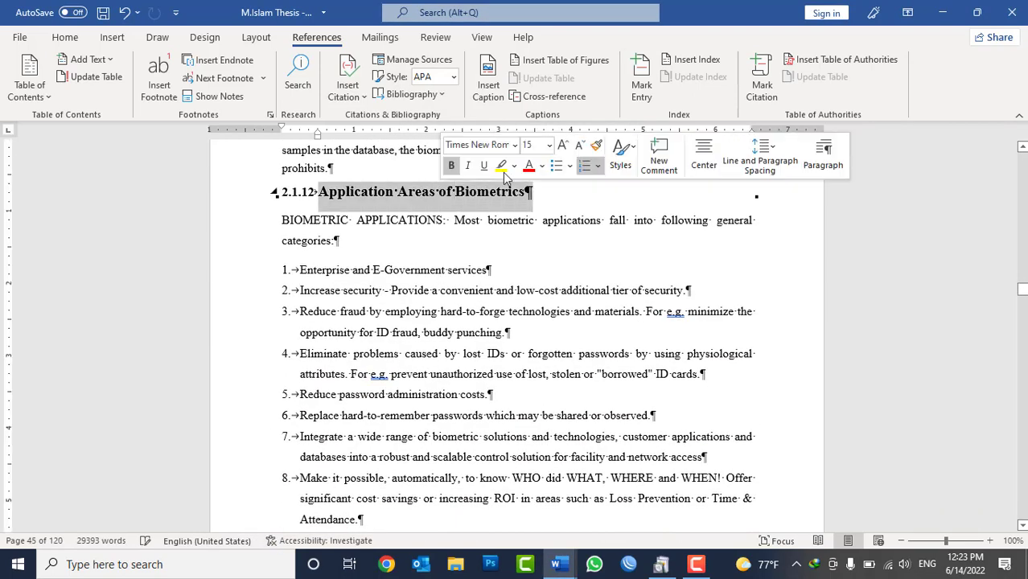
click(639, 84)
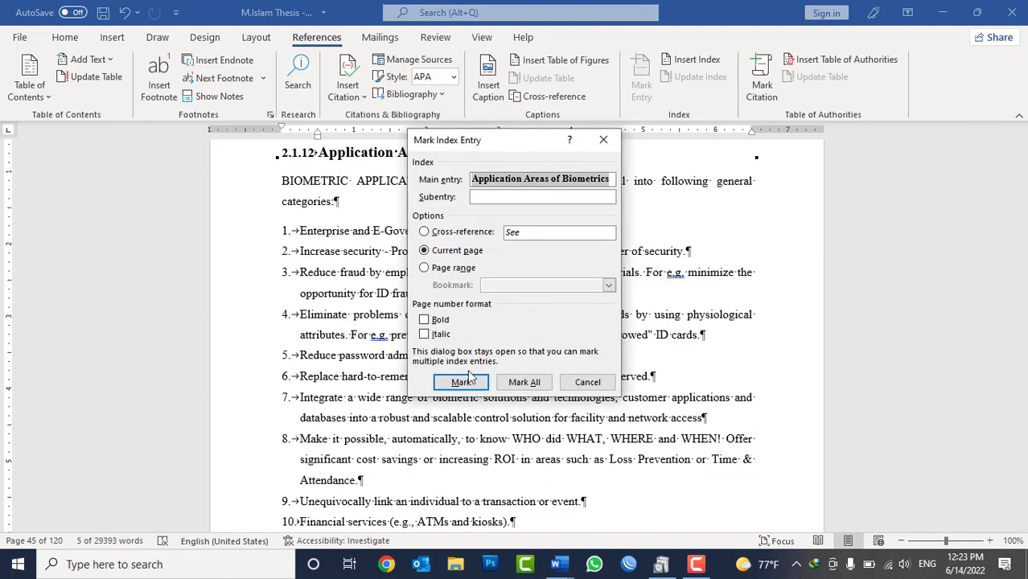
click(461, 382)
click(588, 382)
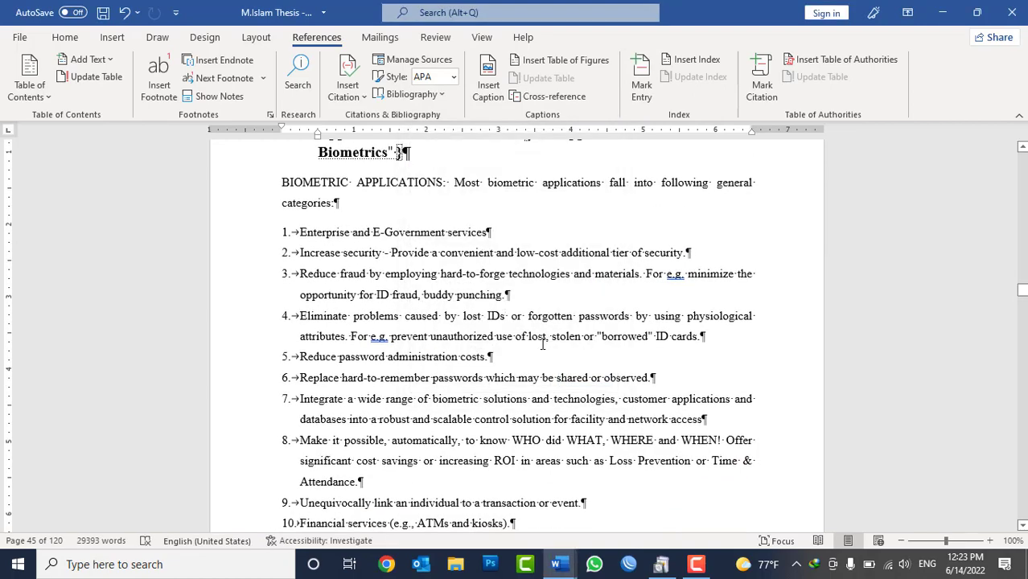
Add a new blank page after the last questionnaire item at the document end.
drag(1022, 291, 1022, 515)
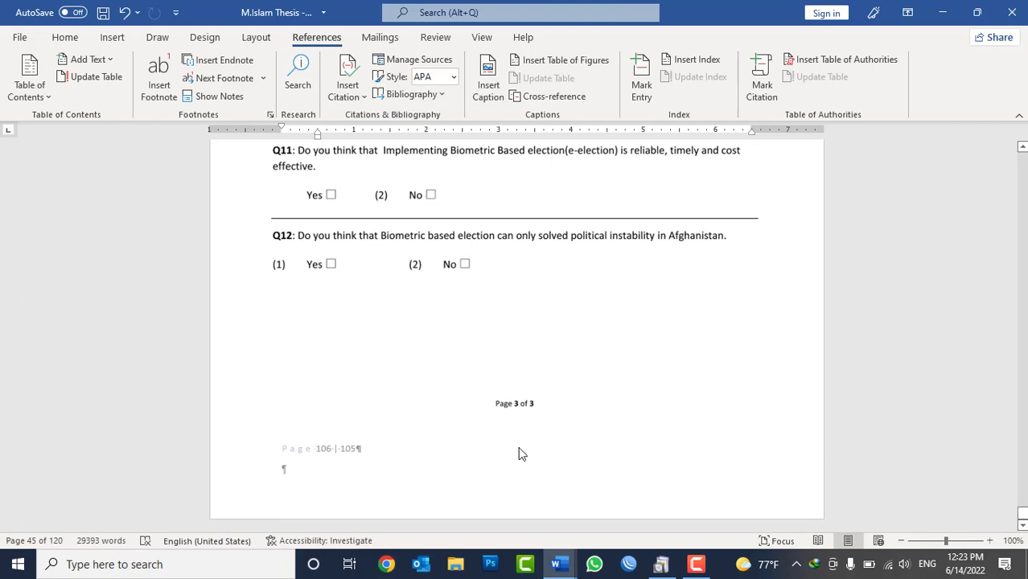
click(565, 352)
scroll(803, 418, up, 5)
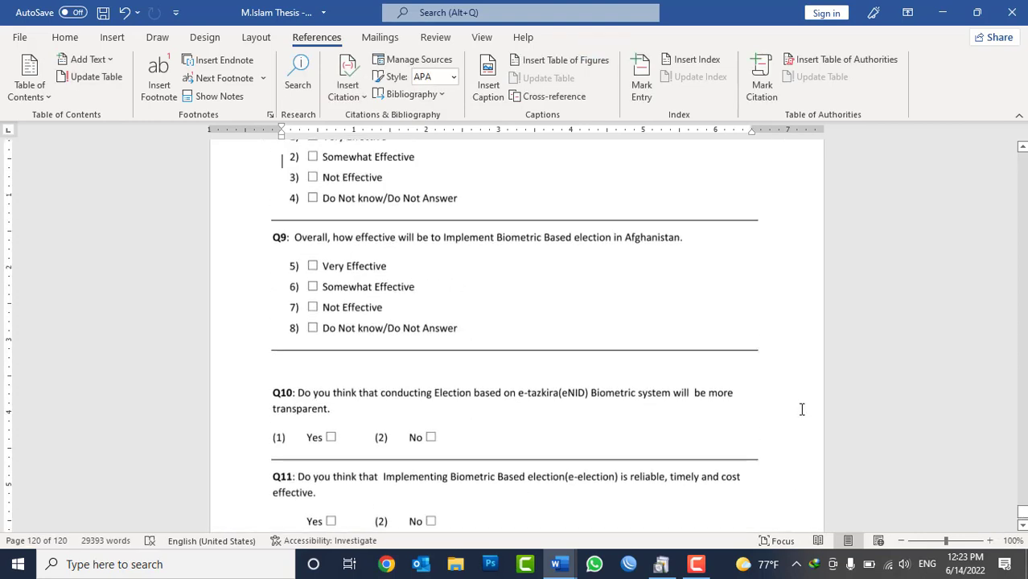
key(ctrl+Return)
scroll(528, 405, down, 5)
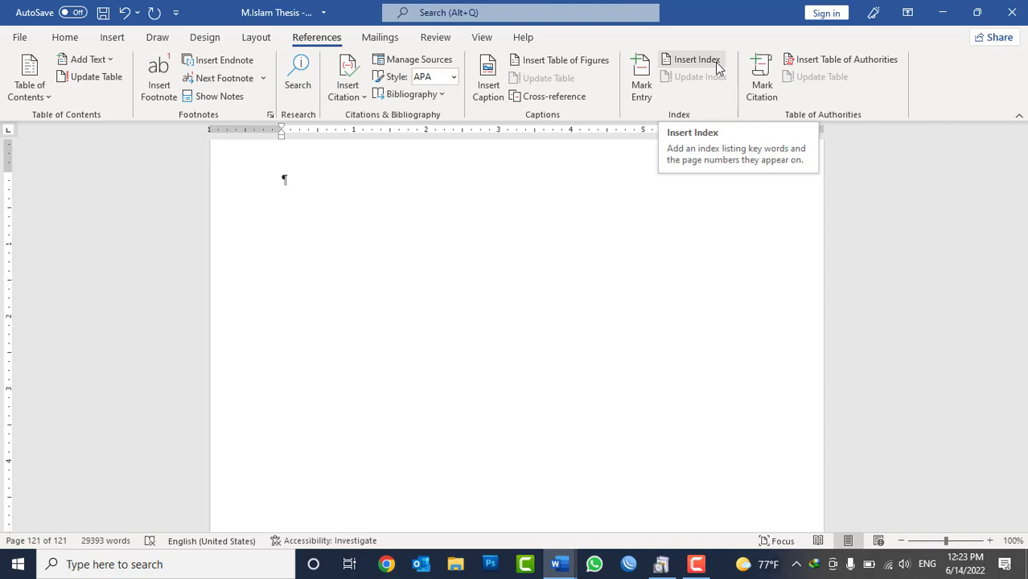
Insert the index there with right-aligned page numbers, dotted leaders and From template format.
click(717, 68)
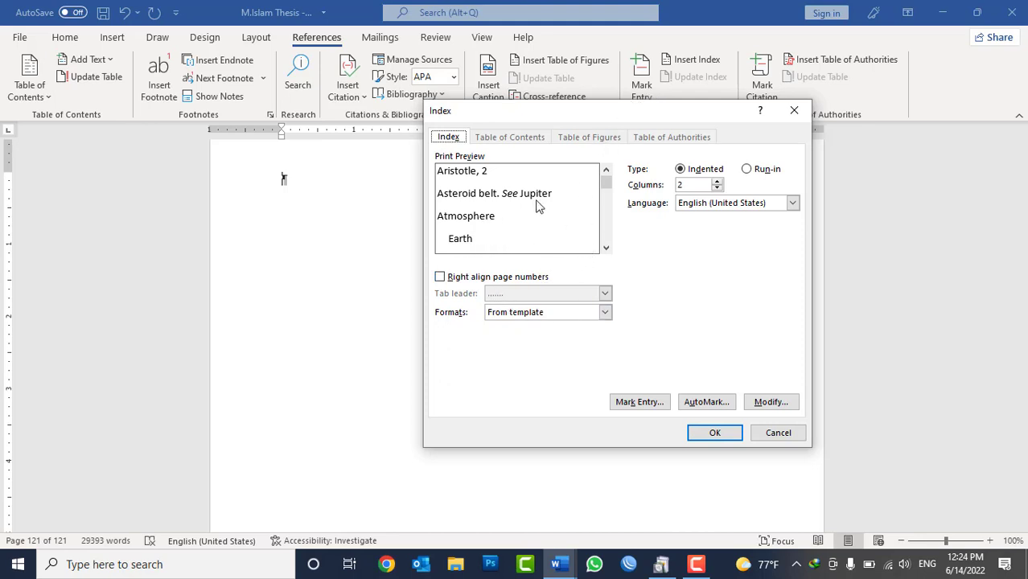
click(475, 281)
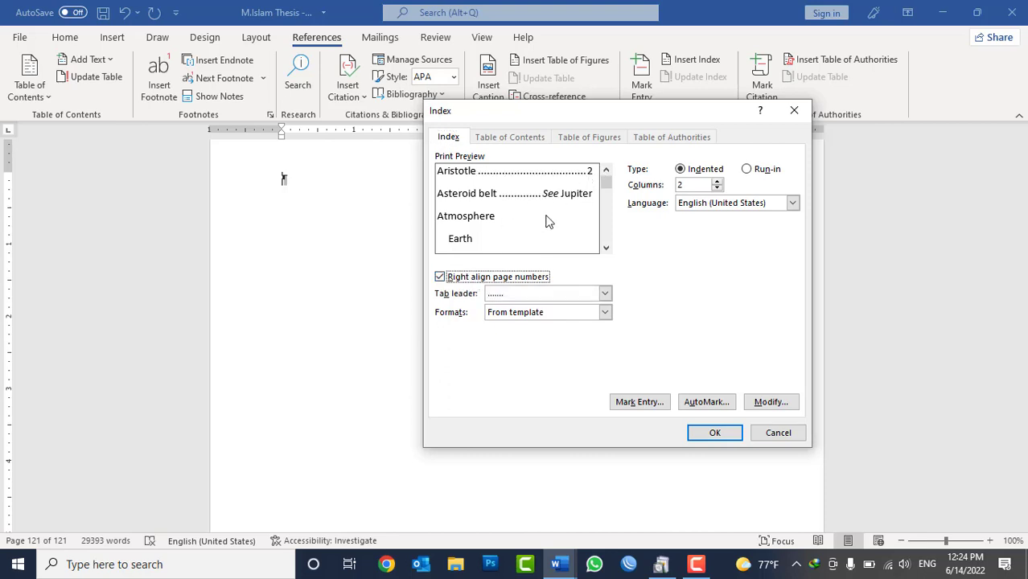
click(499, 293)
click(531, 278)
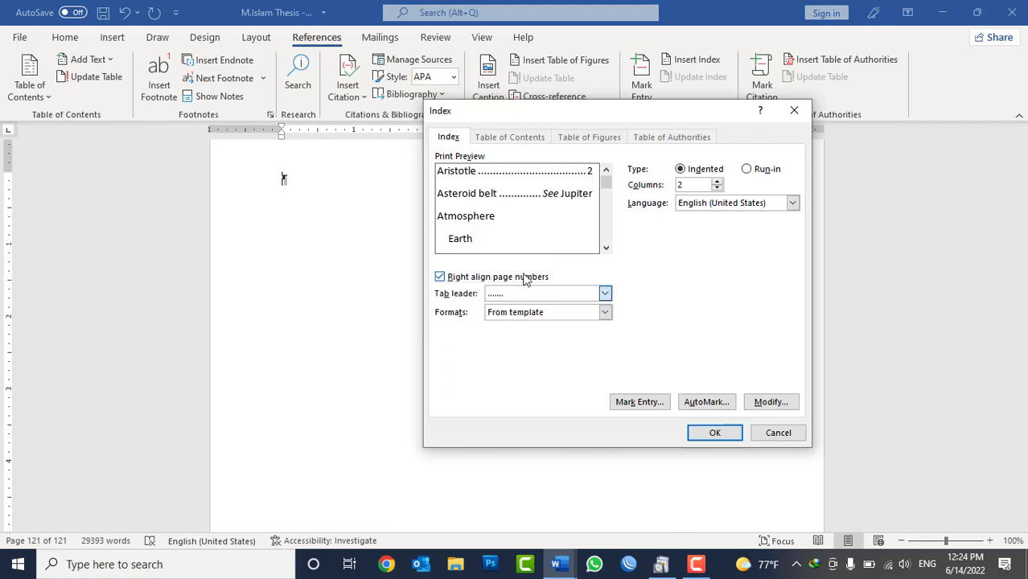
click(531, 277)
click(523, 314)
click(524, 317)
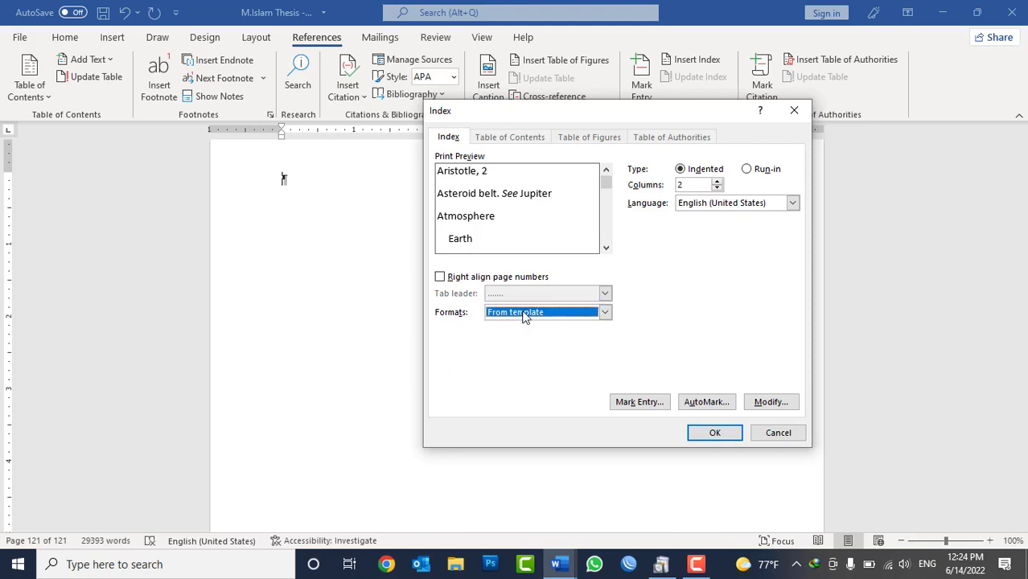
click(493, 278)
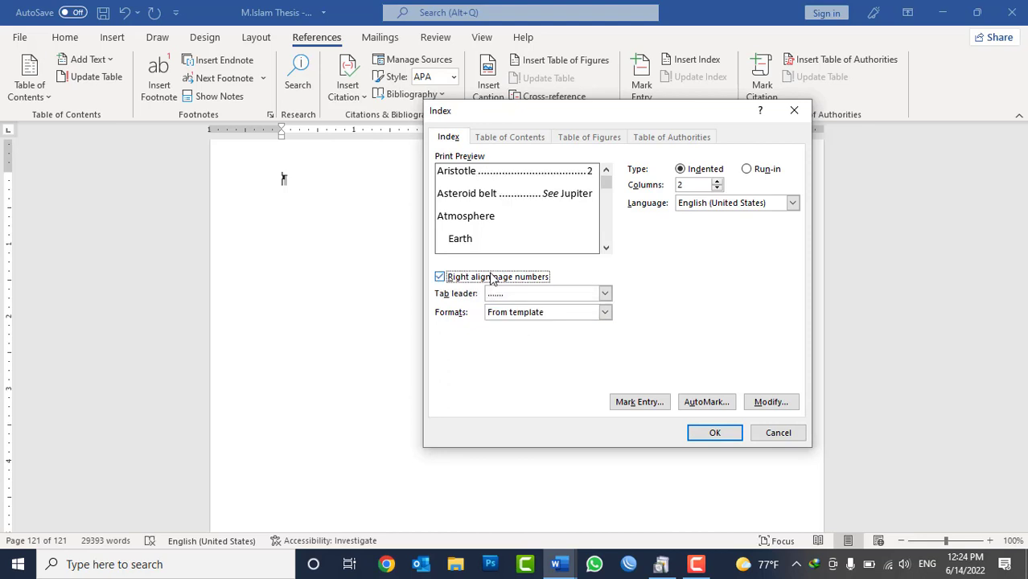
click(714, 434)
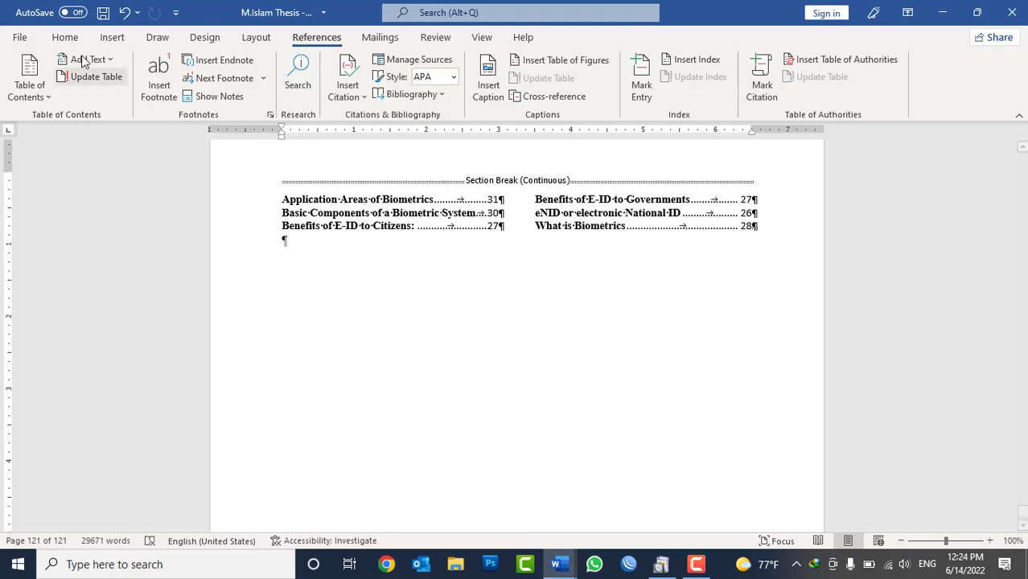
Type the title 'Table of Index' on the empty line above the index entries.
click(65, 37)
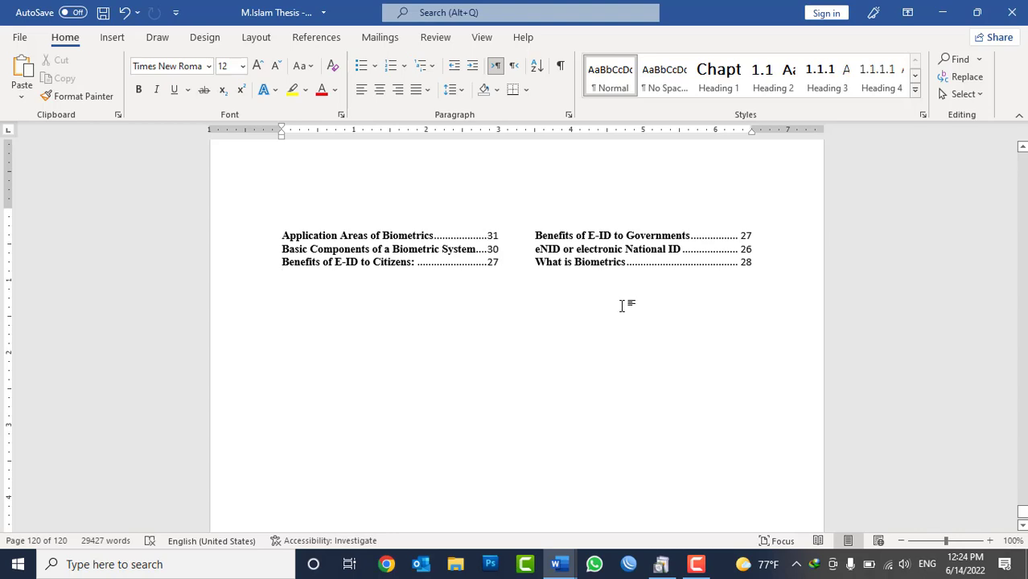
click(286, 232)
key(ctrl+a)
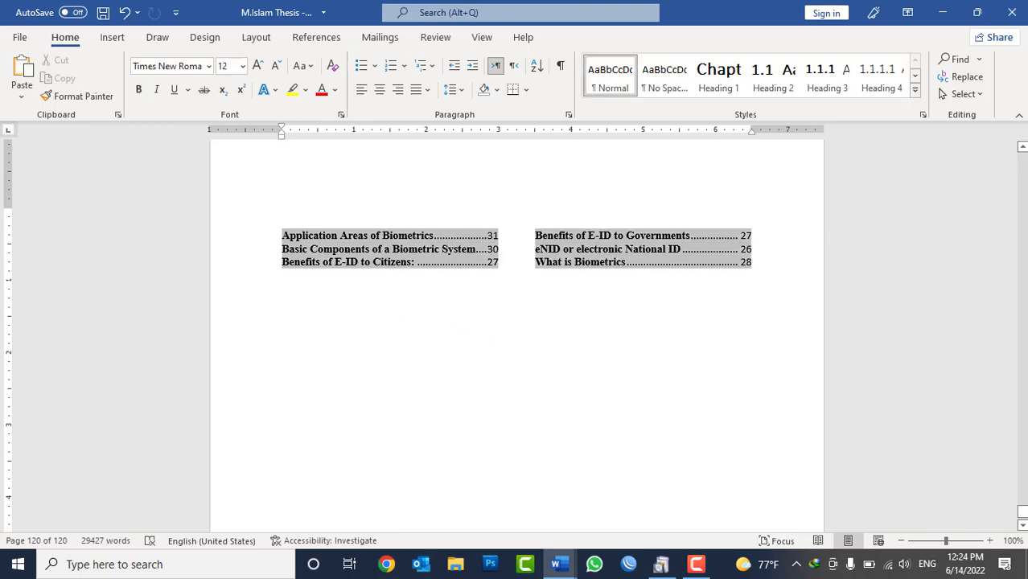
key(ctrl+z)
text(Tab)
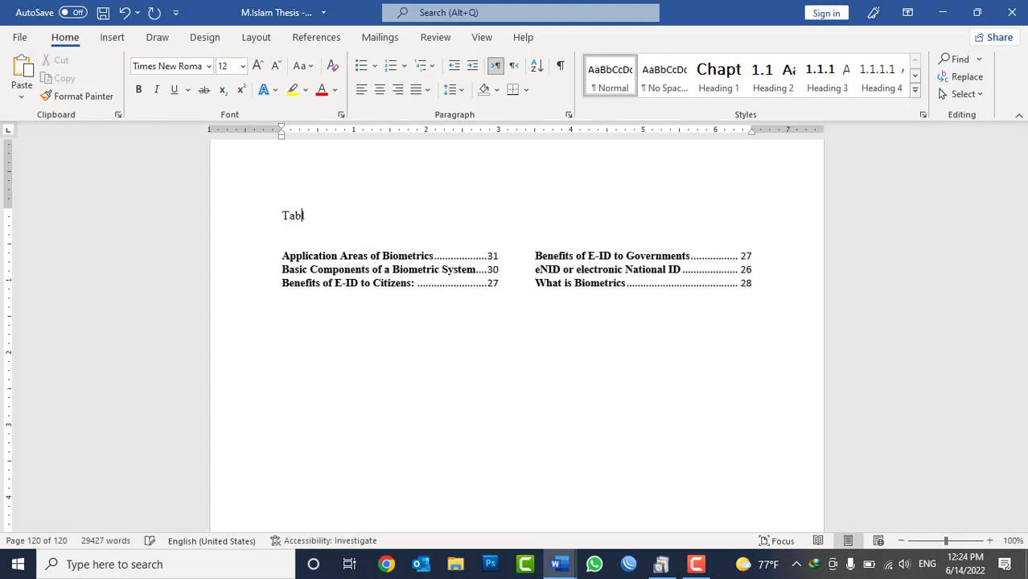
text(le of Index)
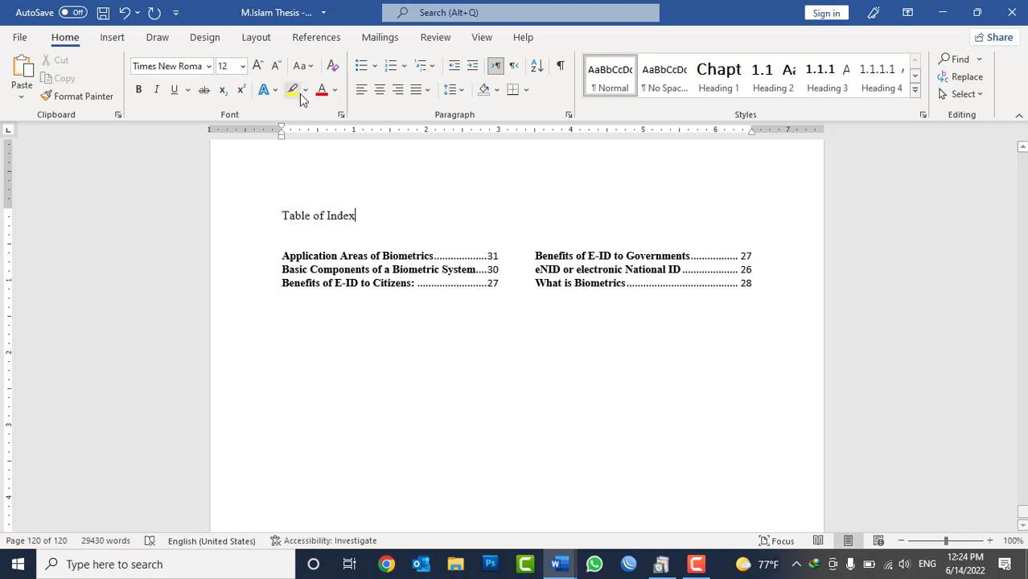
click(318, 39)
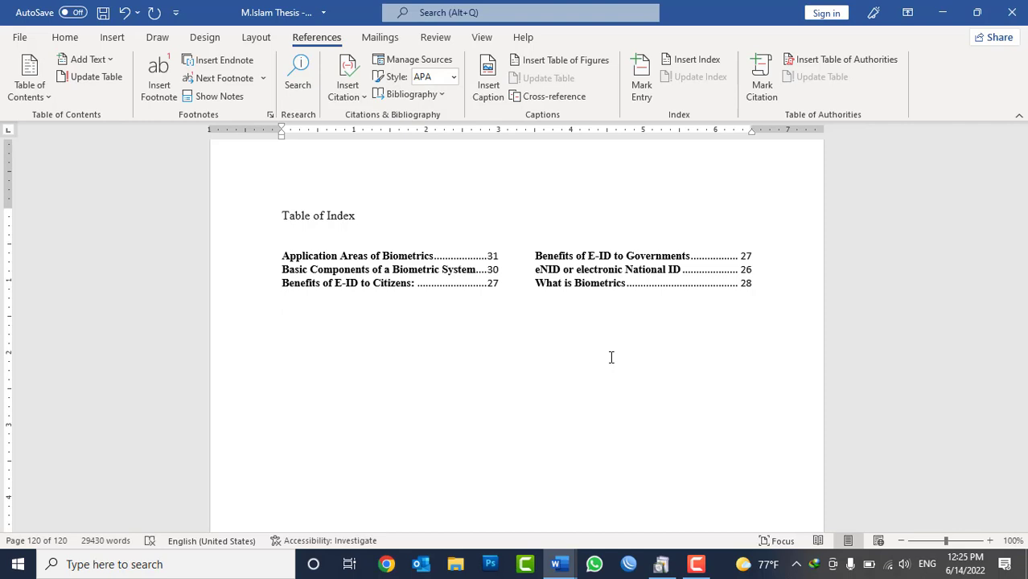
Close the thesis without saving and type the title 'IT Department Employees List' in the new document.
key(ctrl+w)
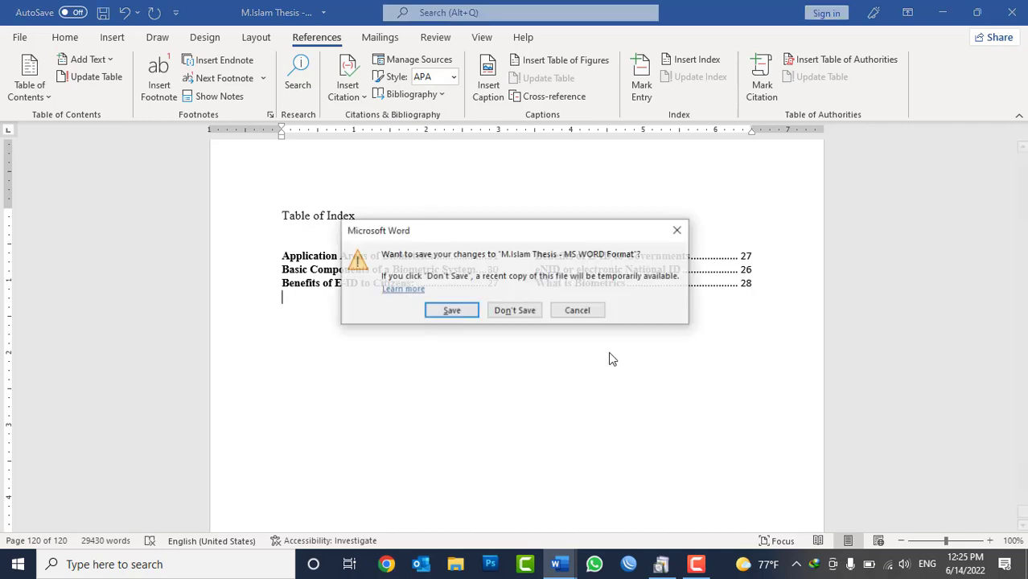
click(525, 314)
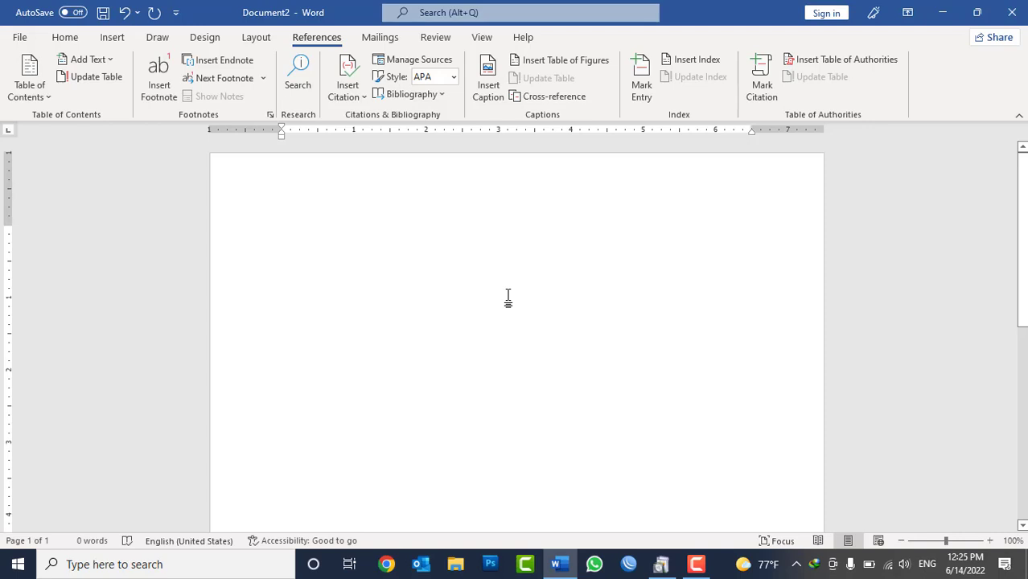
text(I)
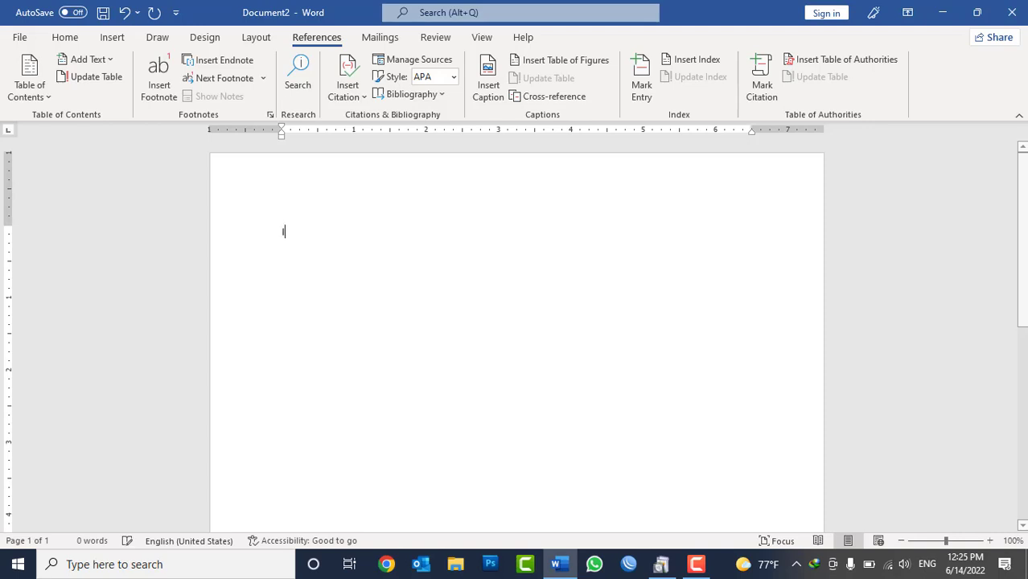
text(T Department)
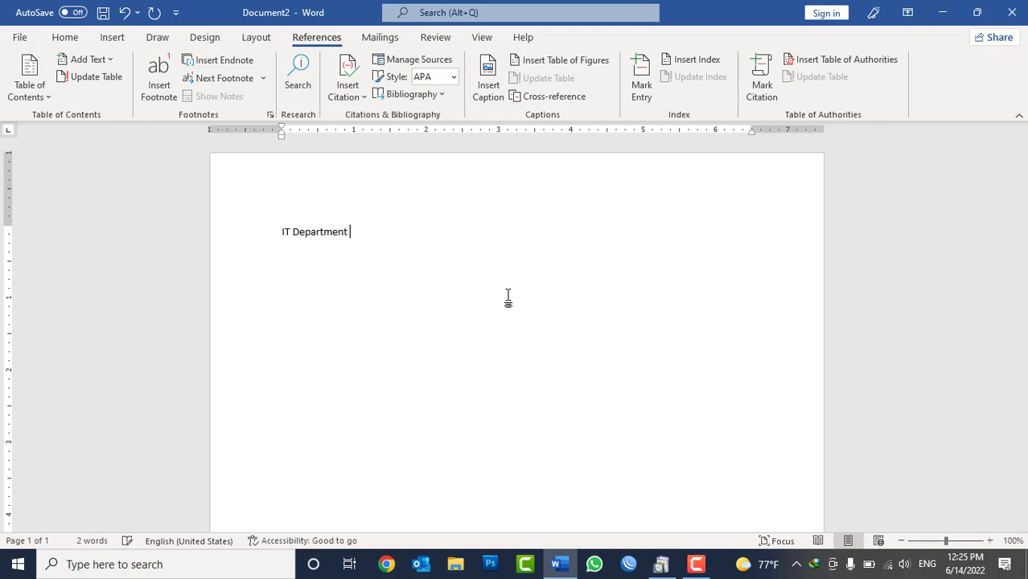
text( Employ)
text(ees List)
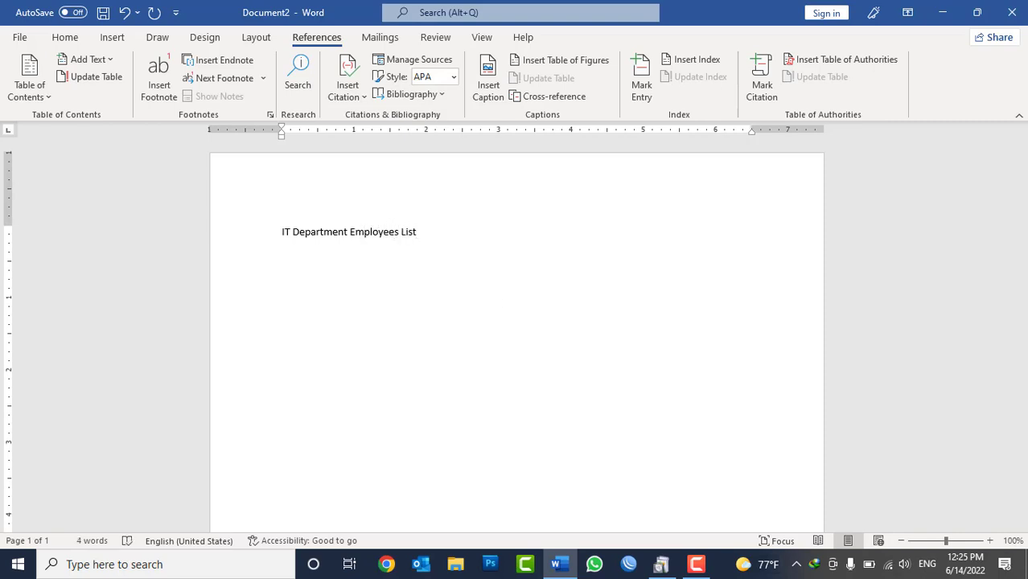
key(Return)
Enter the seven employee names below the title, one per line.
text(Muha)
text(mmad)
text( Islam )
text(Mu)
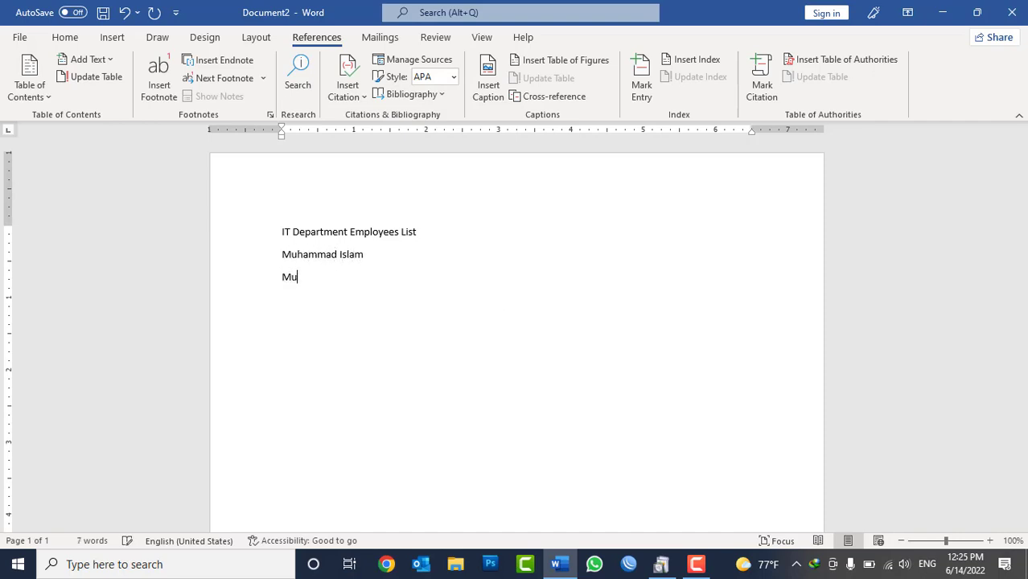
text(khtar )
text(Naqeeb)
key(Return)
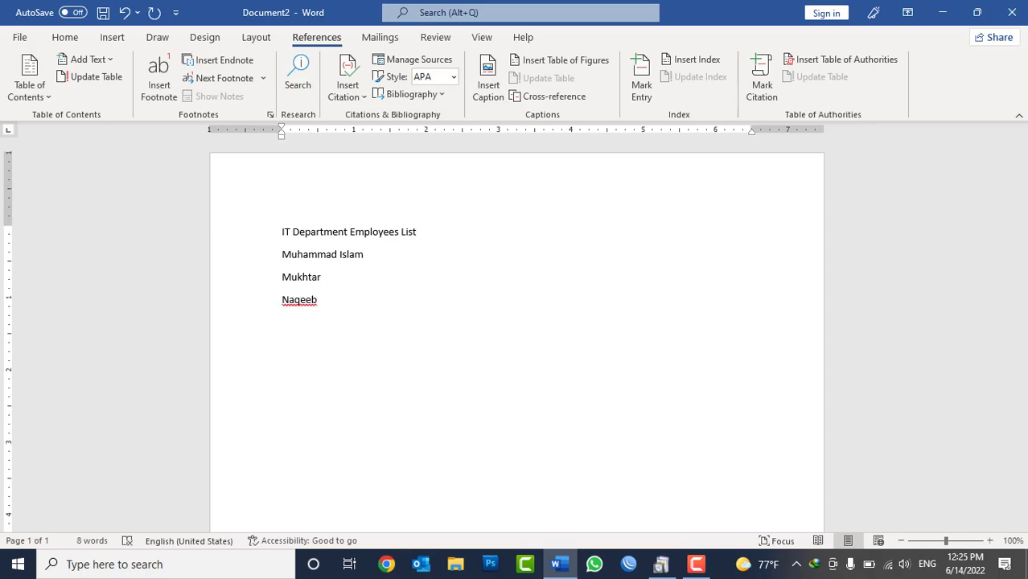
text(Esmat)
key(Return)
text(Om)
text(id)
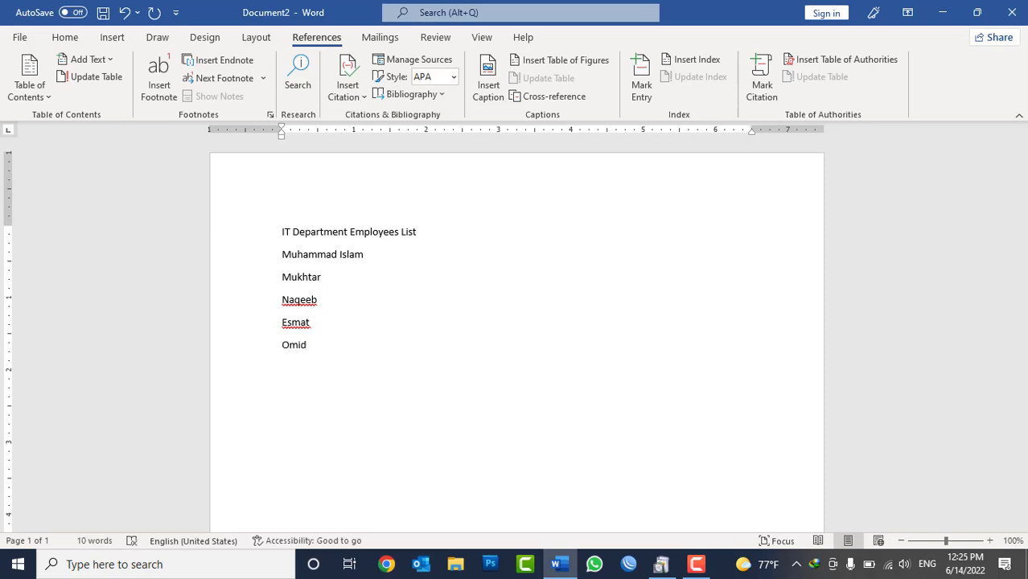
key(Return)
text(Sha)
text(Sha)
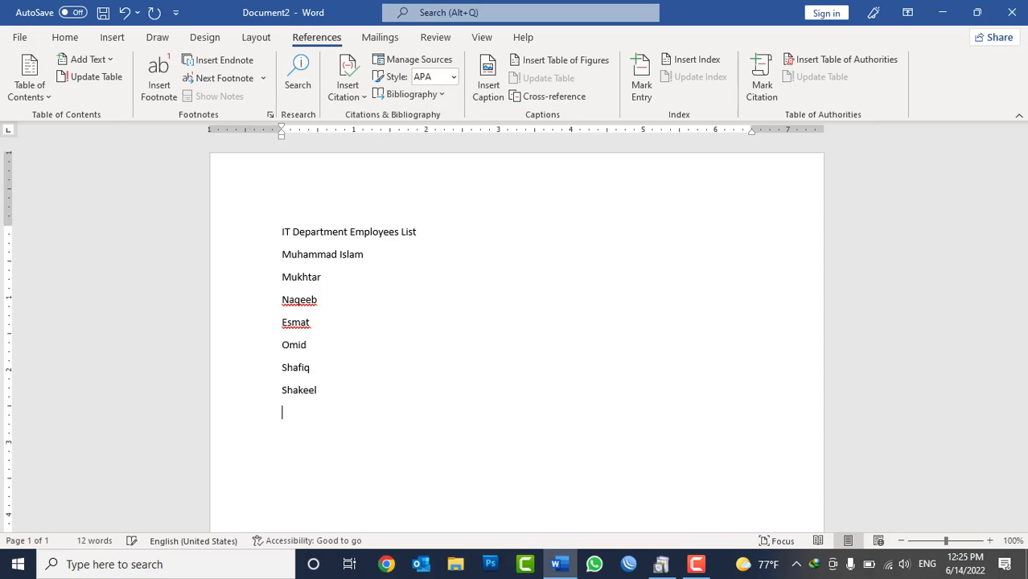
key(Return)
Load the first employee name into Mark Citation and rename citation category 8 to IT Manager.
click(765, 107)
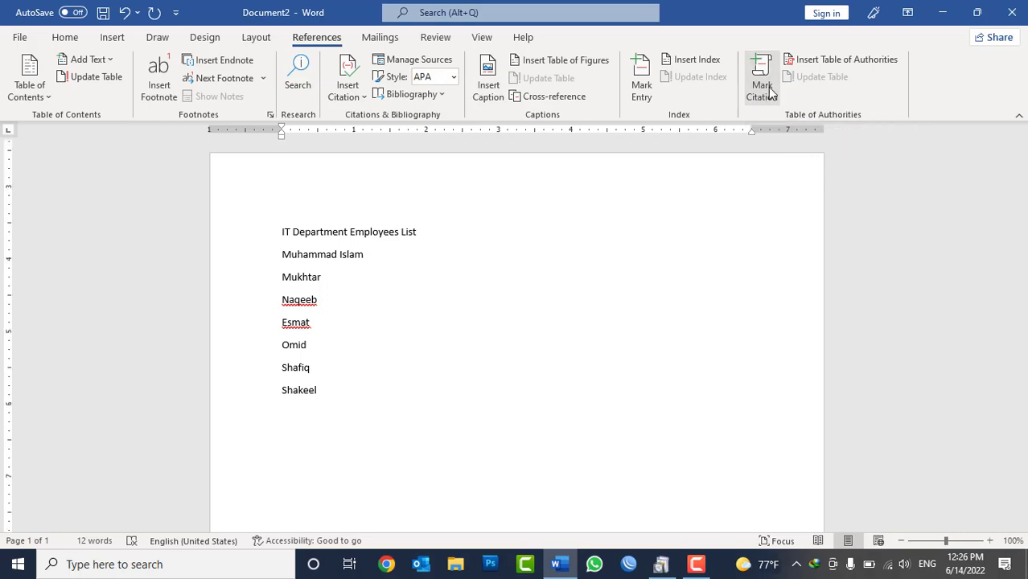
scroll(161, 266, up, 3)
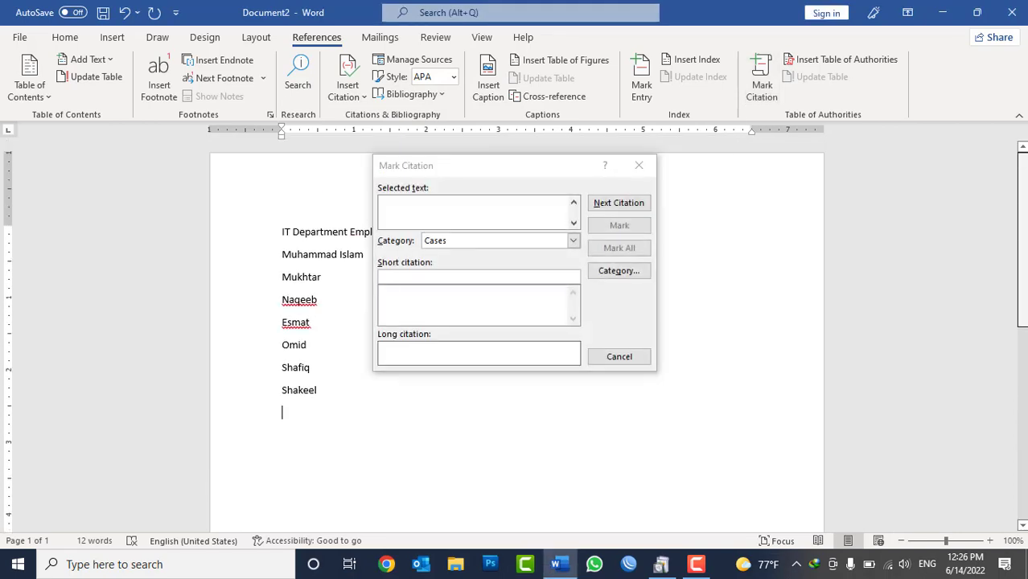
drag(444, 176, 561, 192)
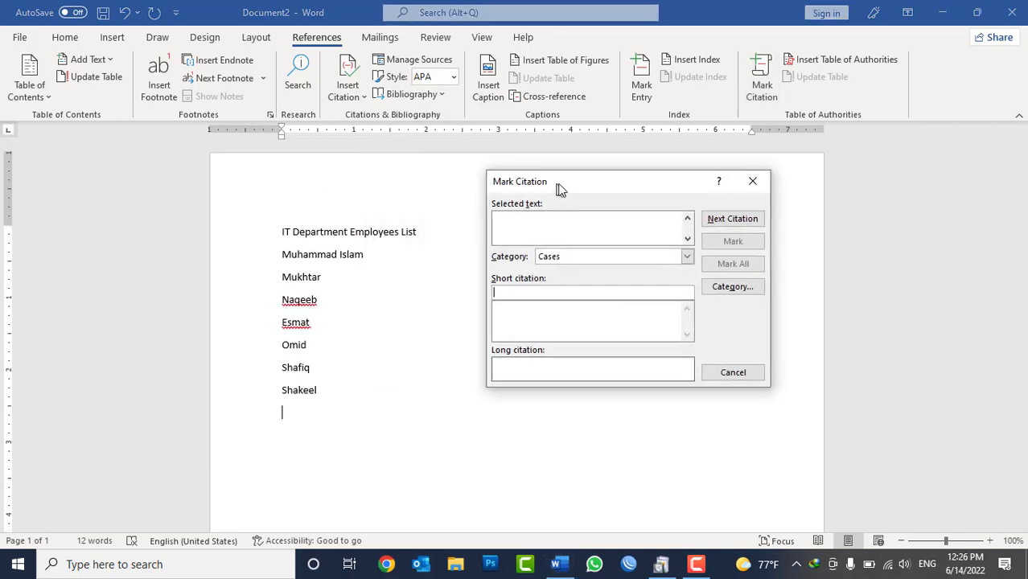
triple_click(301, 258)
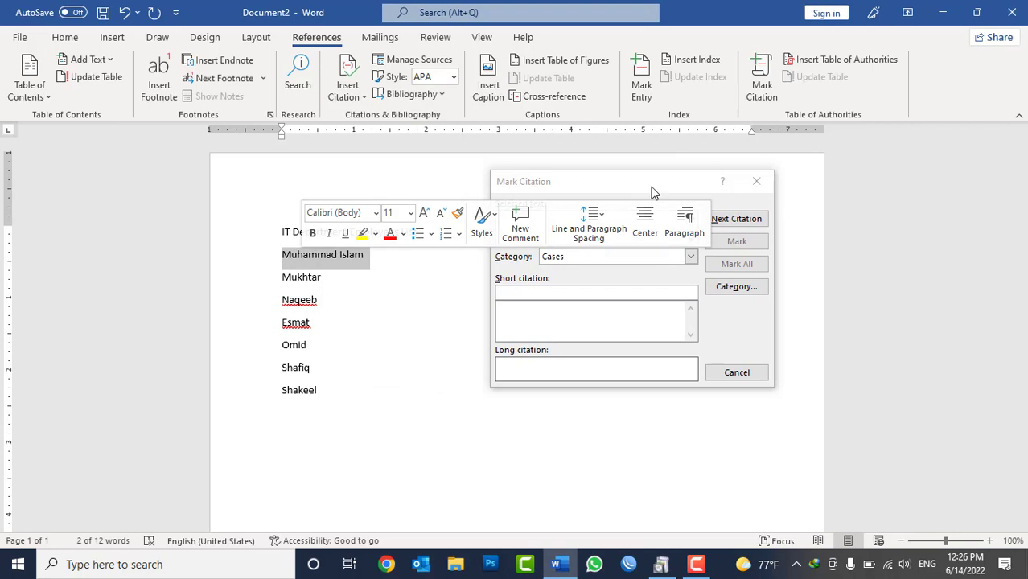
drag(596, 180, 626, 148)
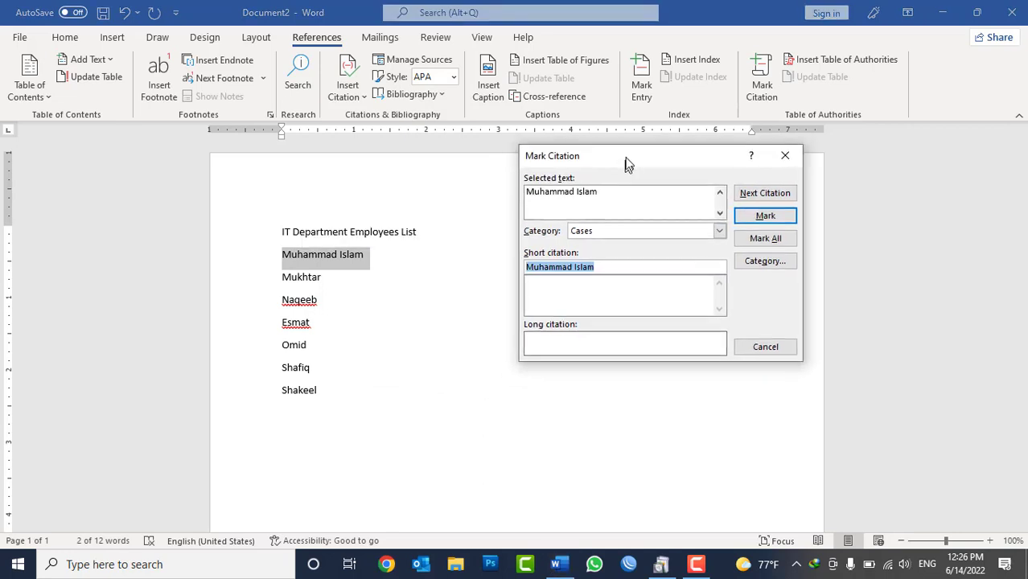
click(601, 192)
click(626, 224)
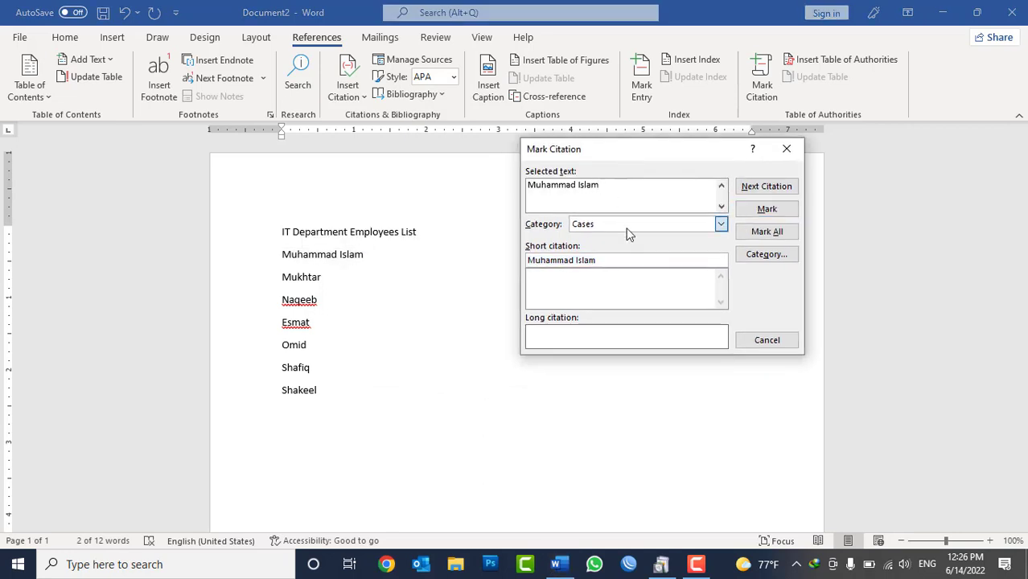
click(754, 255)
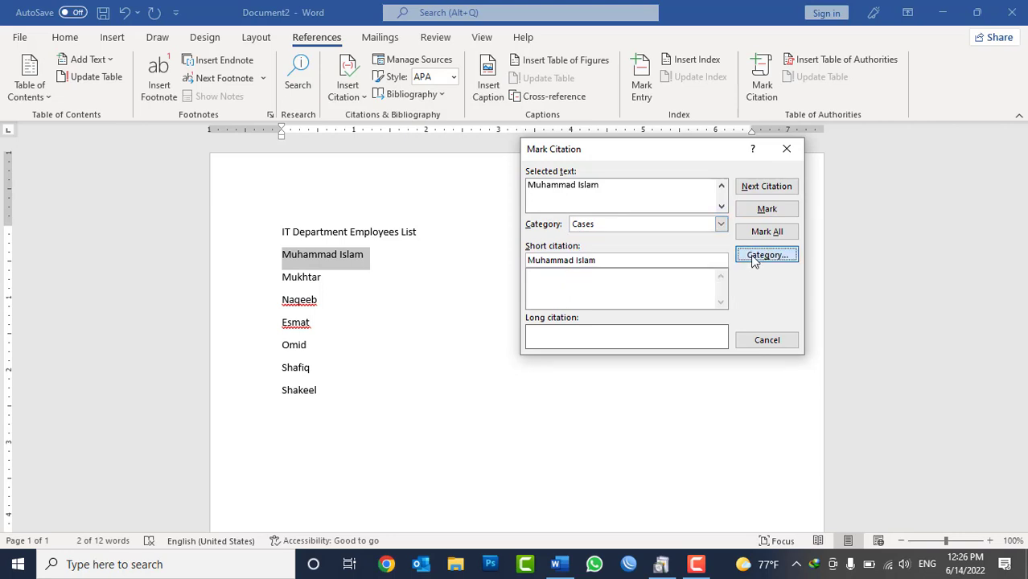
click(433, 287)
text(IT Manager)
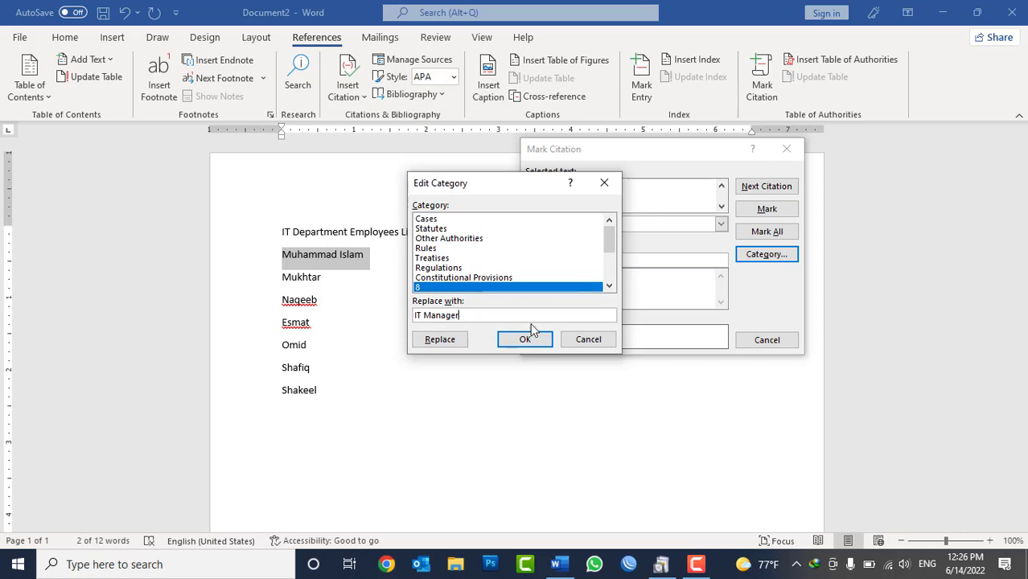
click(443, 339)
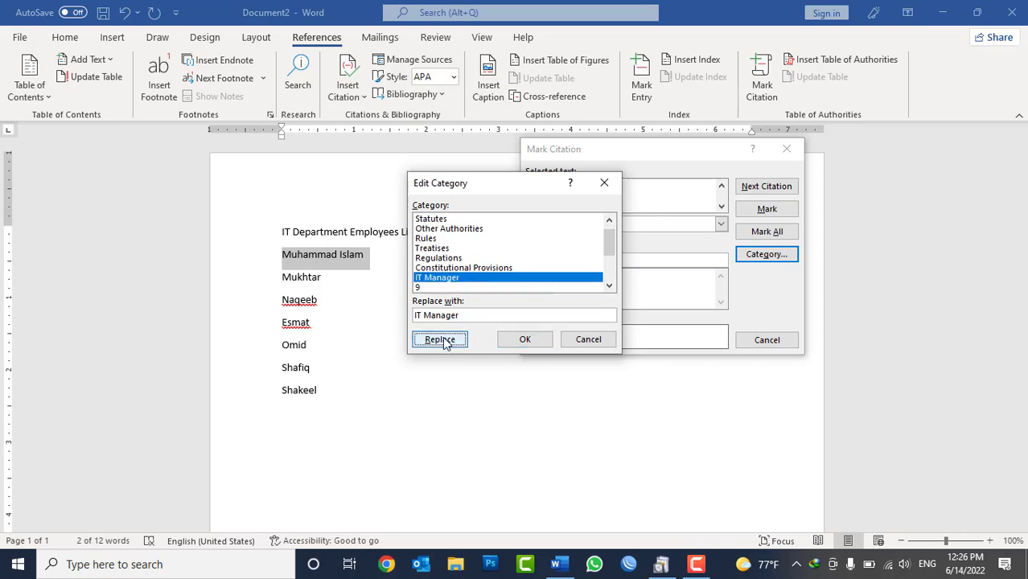
click(525, 340)
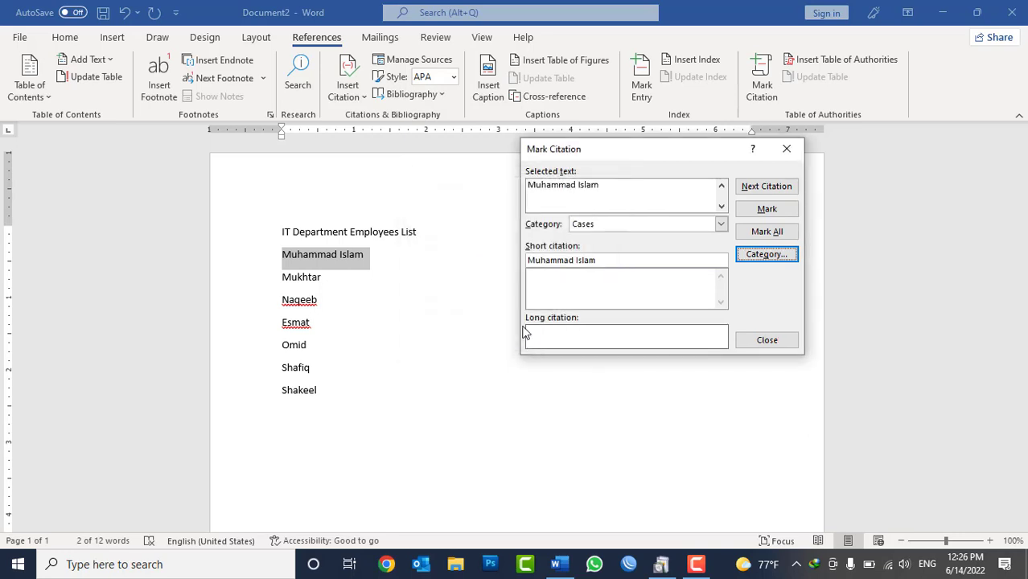
Mark the first employee name as a citation under the IT Manager category.
click(627, 230)
scroll(622, 272, down, 2)
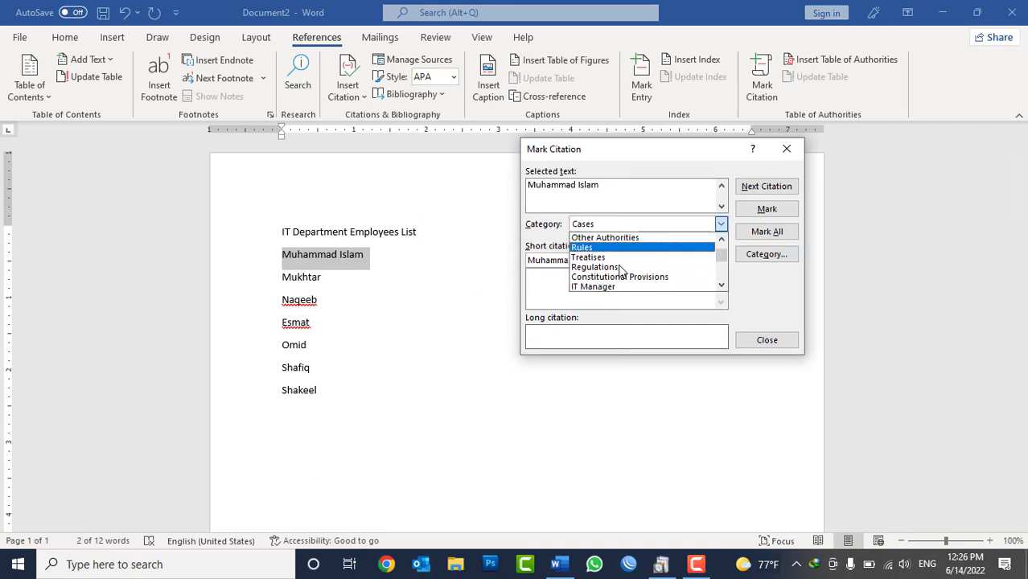
click(618, 287)
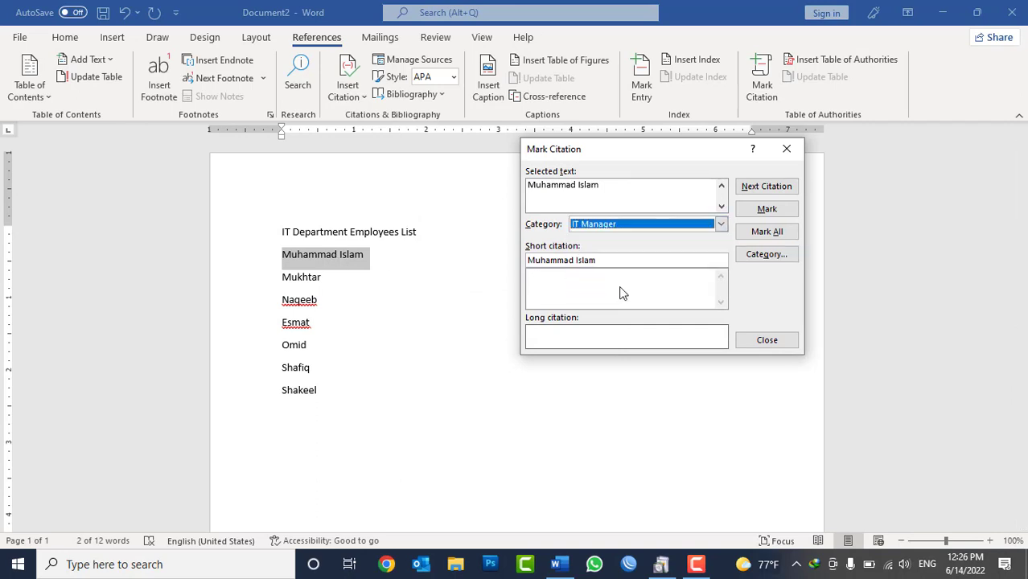
click(772, 215)
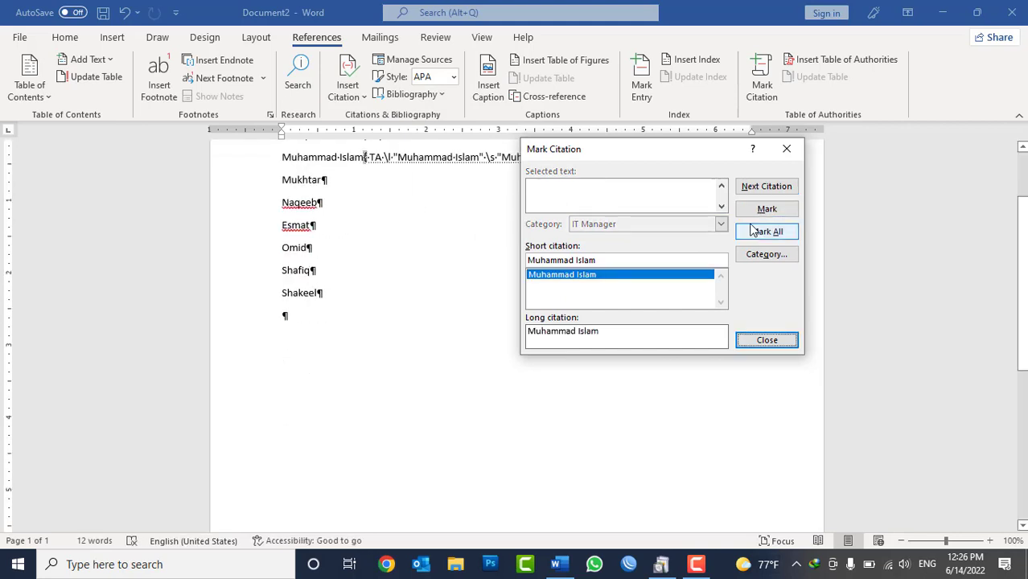
scroll(322, 209, up, 1)
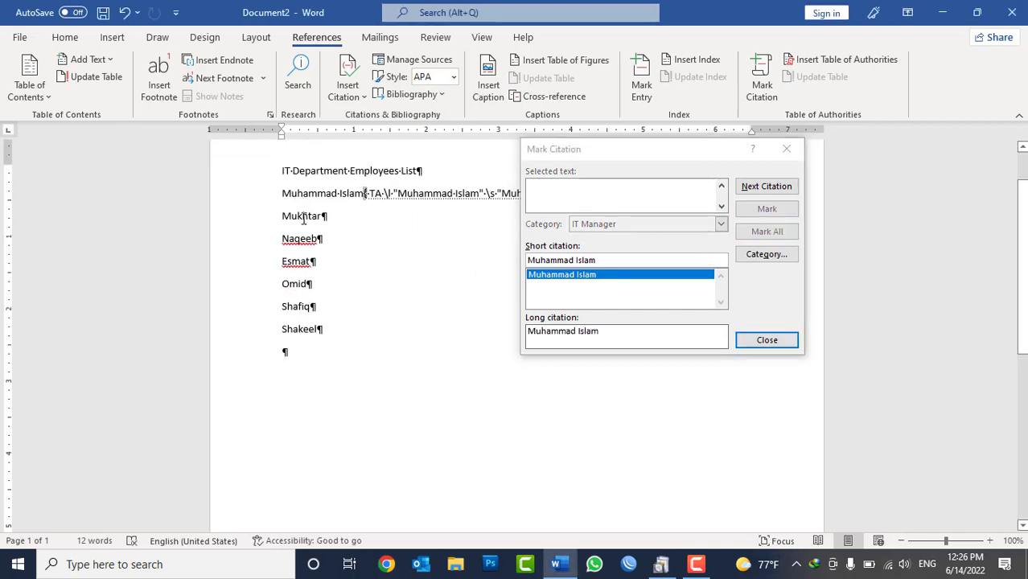
Load the second employee name and rename citation category 9 to IT Assistant.
double_click(305, 217)
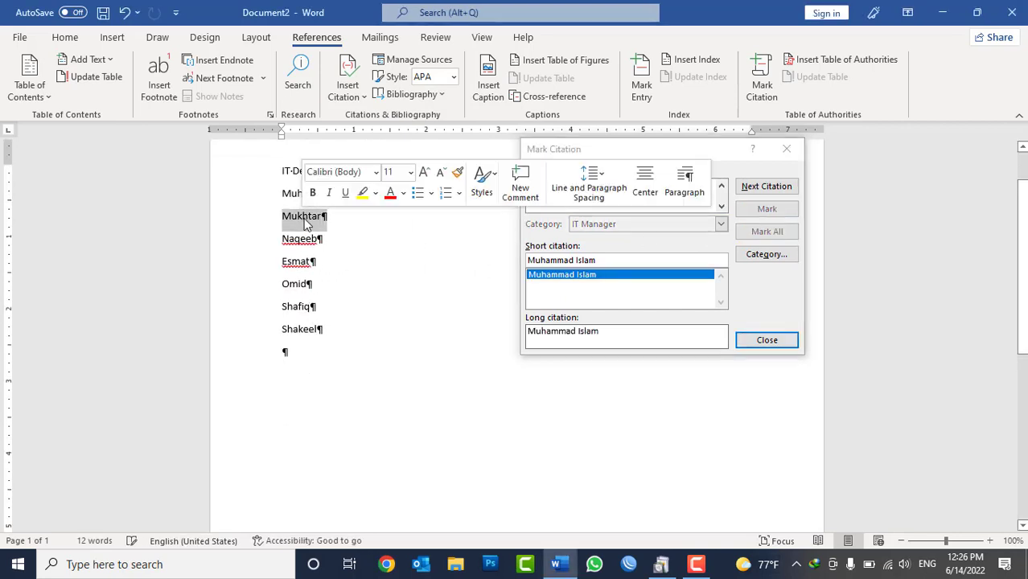
click(684, 210)
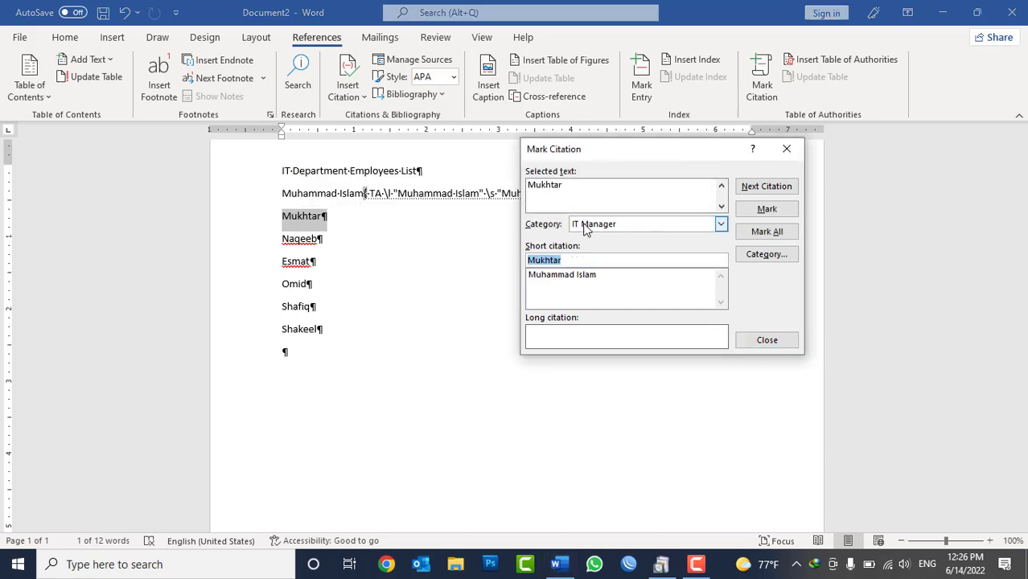
click(754, 256)
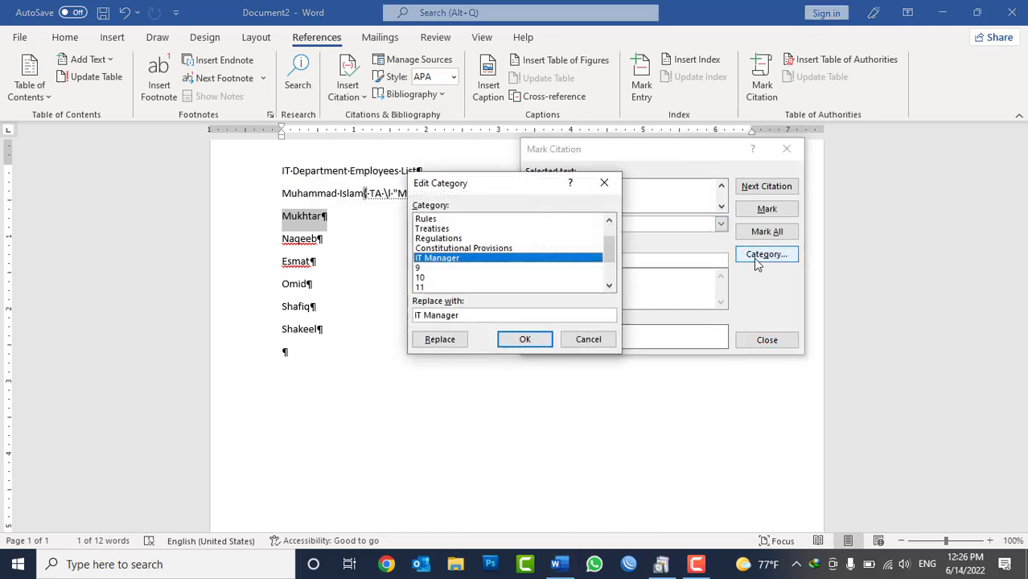
click(424, 268)
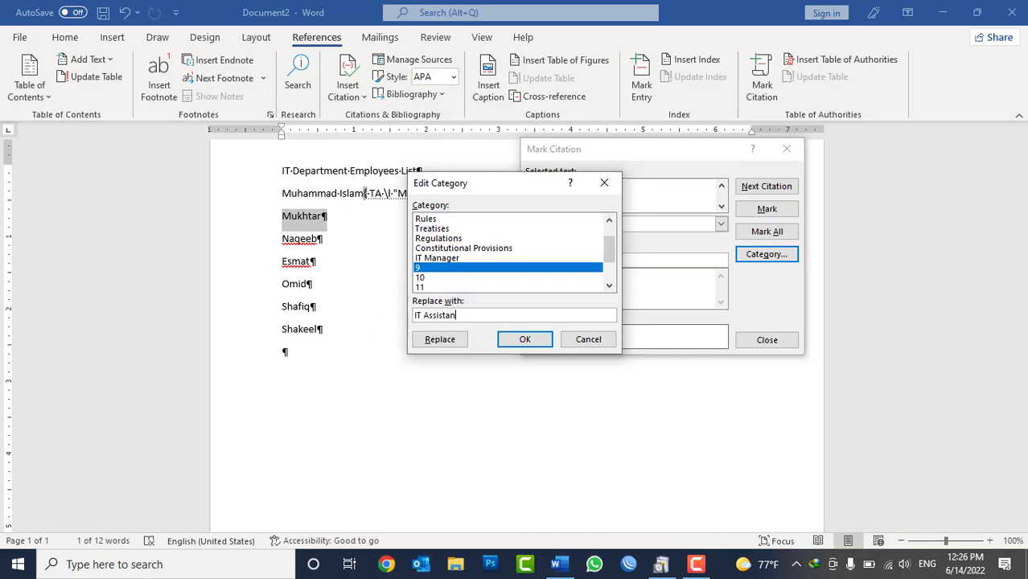
click(438, 339)
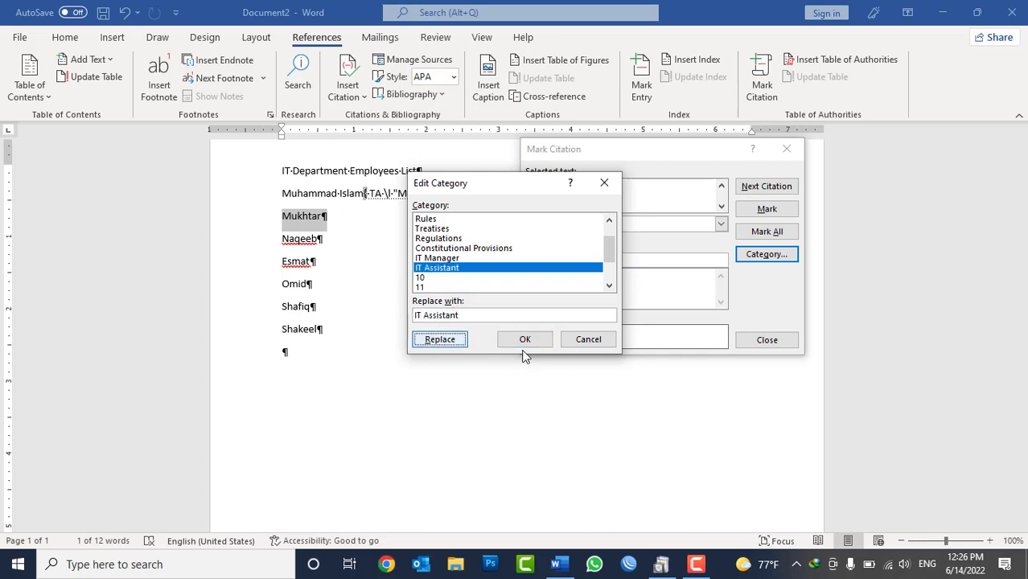
click(542, 343)
Mark the second and third employee names as citations under IT Assistant.
click(609, 226)
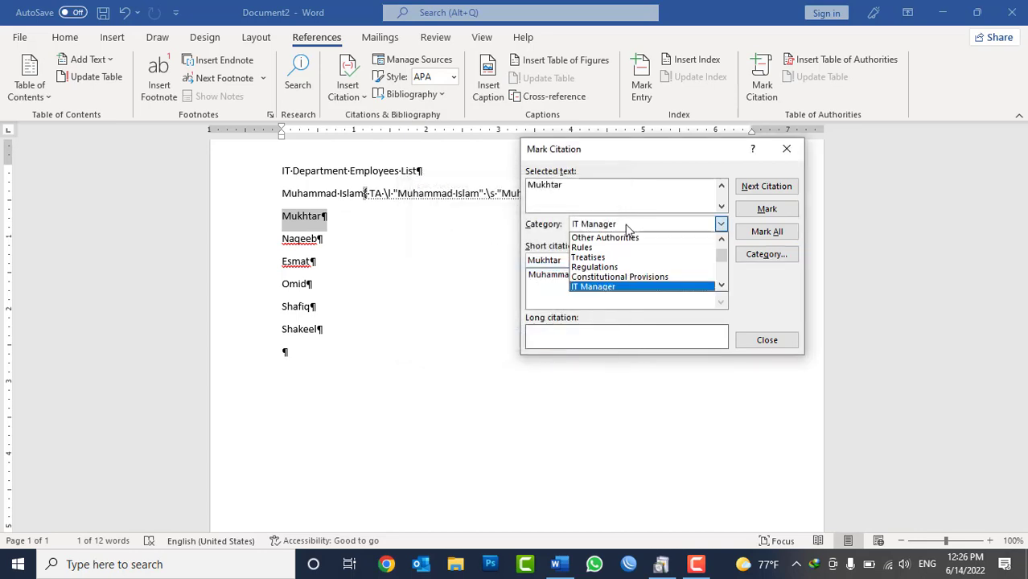
scroll(632, 273, down, 1)
click(611, 286)
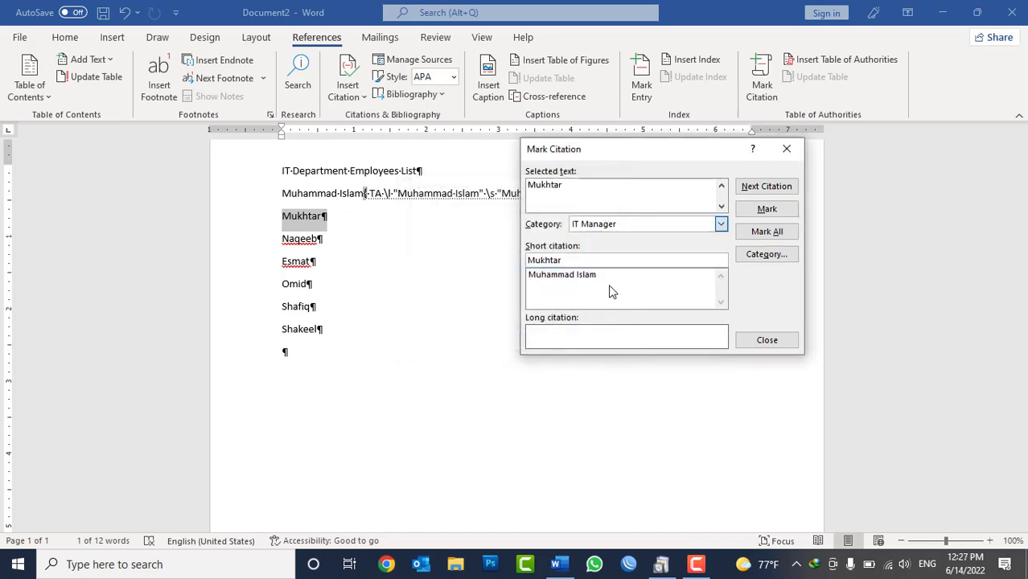
click(767, 209)
scroll(355, 201, down, 1)
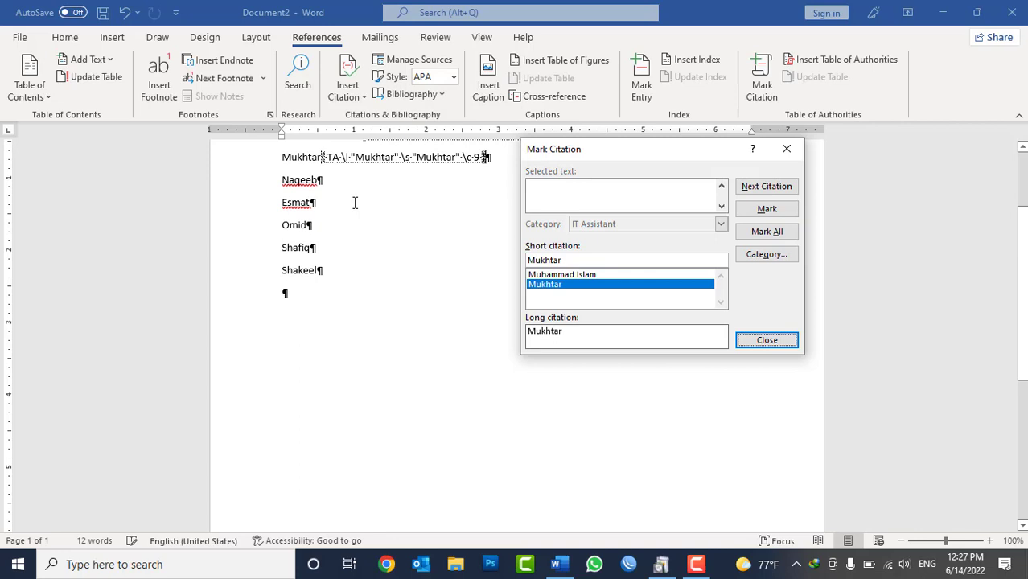
double_click(302, 180)
click(680, 203)
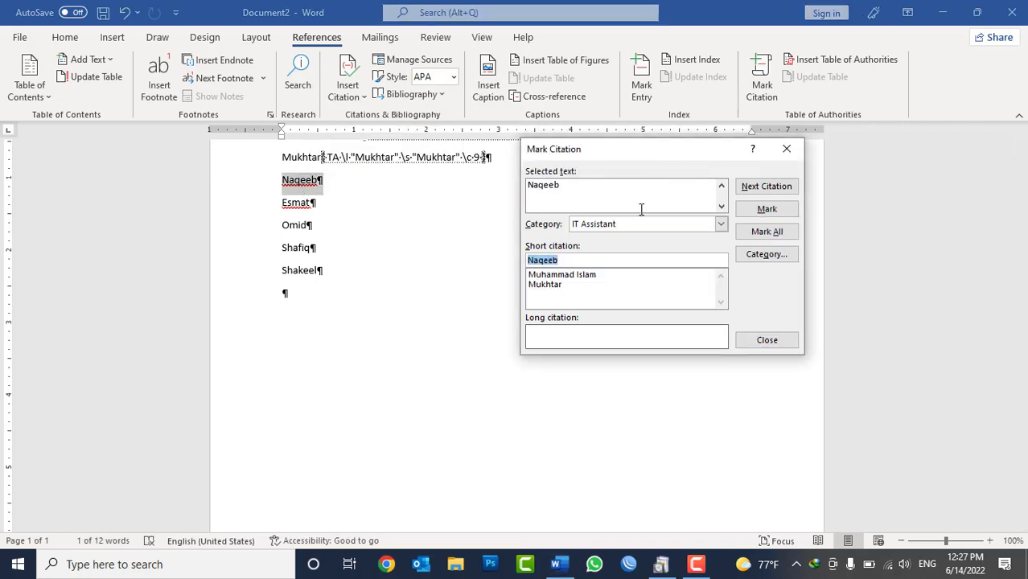
click(756, 210)
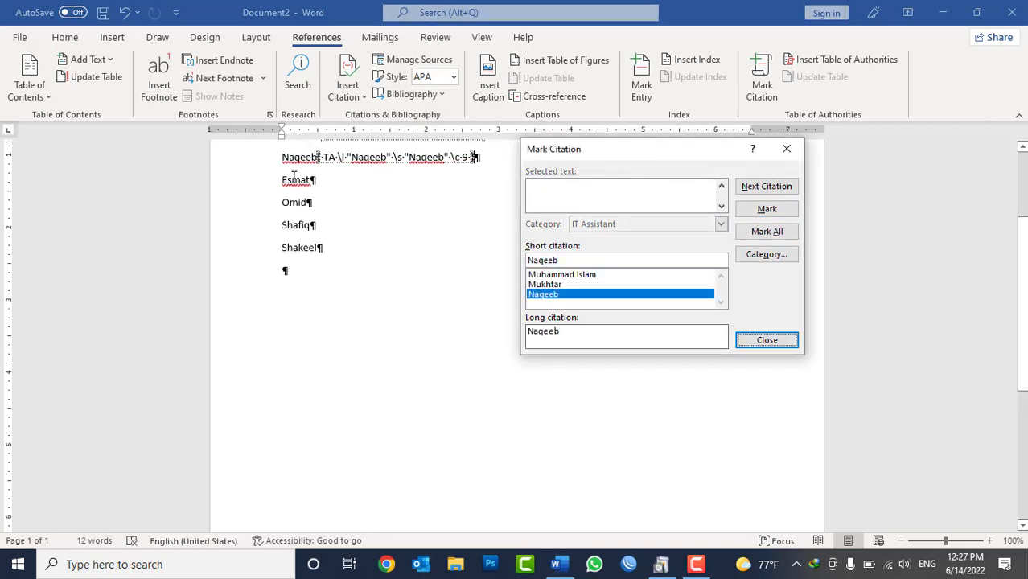
double_click(296, 181)
Load the fourth employee name and rename citation category 10 to Camera Controller.
click(643, 208)
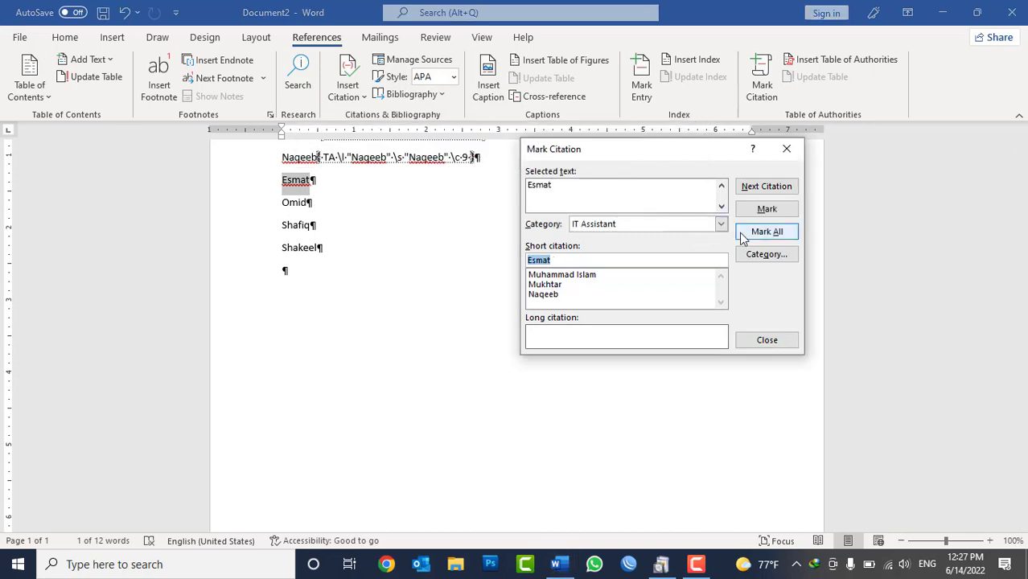
click(767, 255)
click(419, 268)
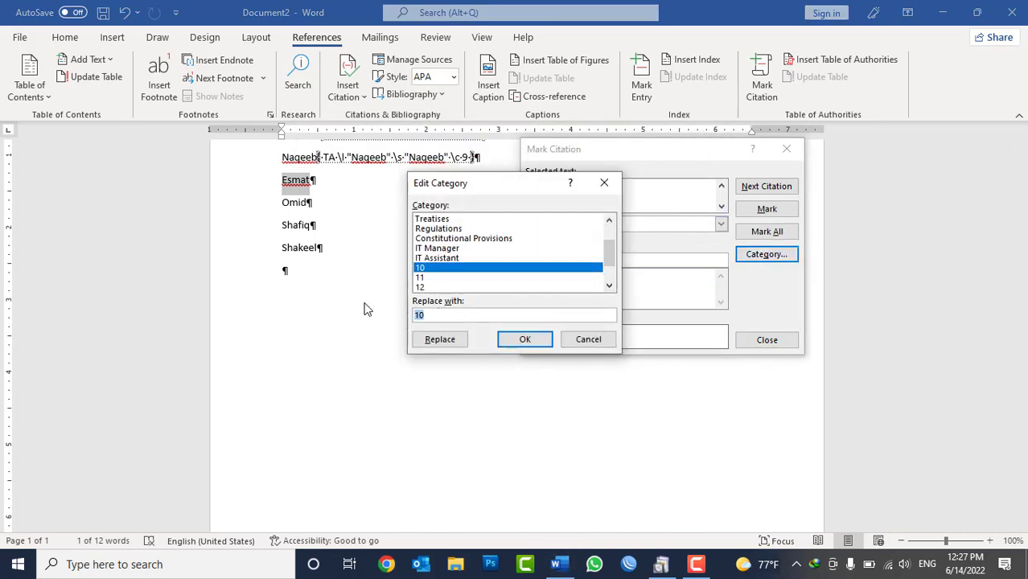
text(Camera Controller)
click(455, 344)
click(544, 340)
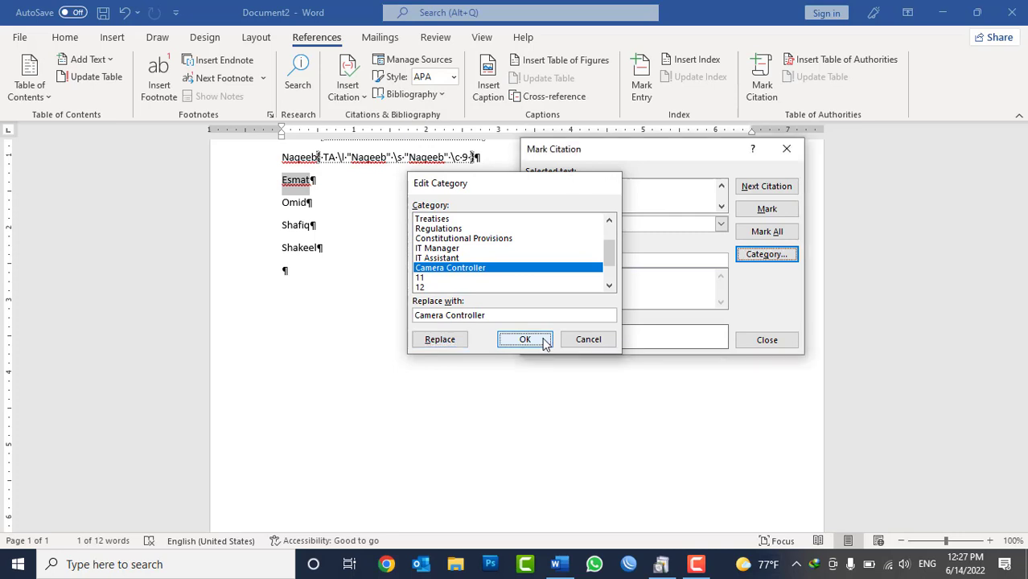
Mark the fourth and fifth employee names as citations under Camera Controller.
click(721, 224)
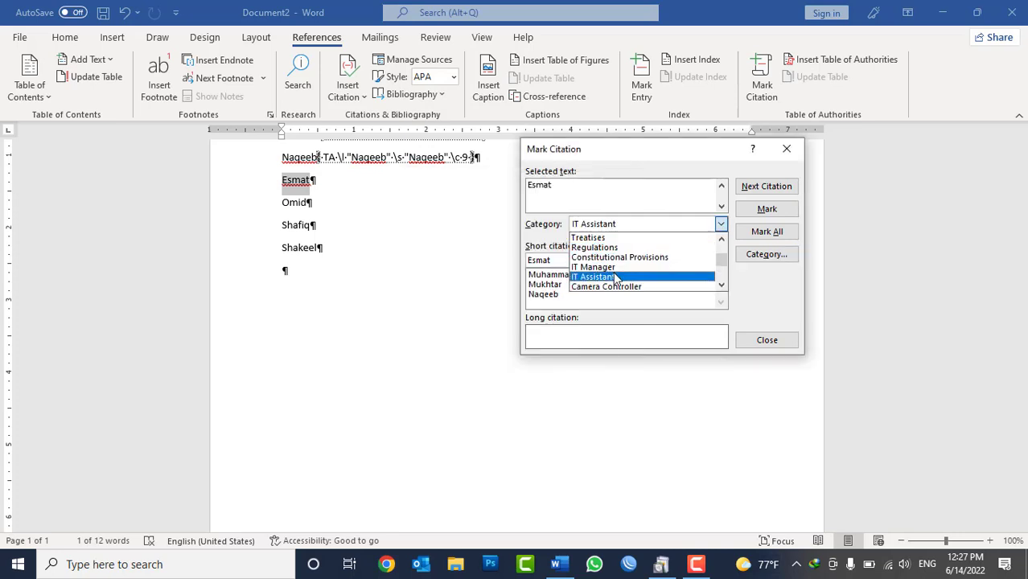
click(615, 286)
click(764, 211)
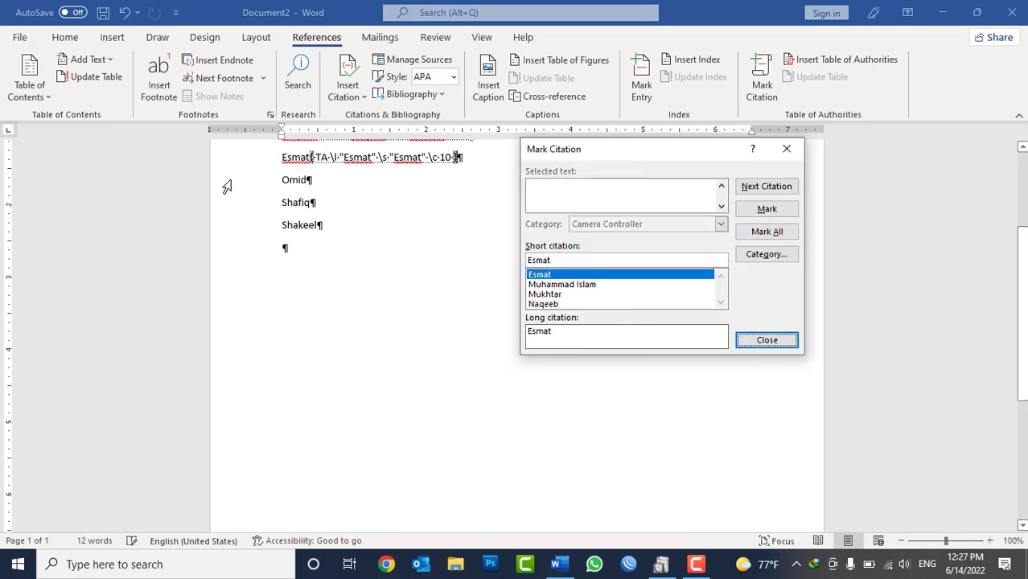
double_click(287, 179)
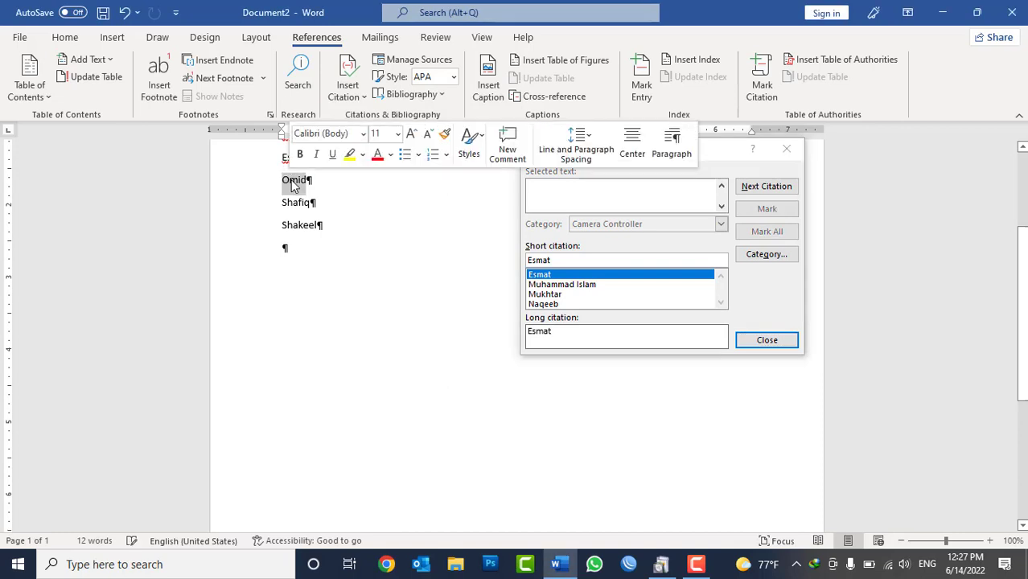
click(620, 205)
click(754, 211)
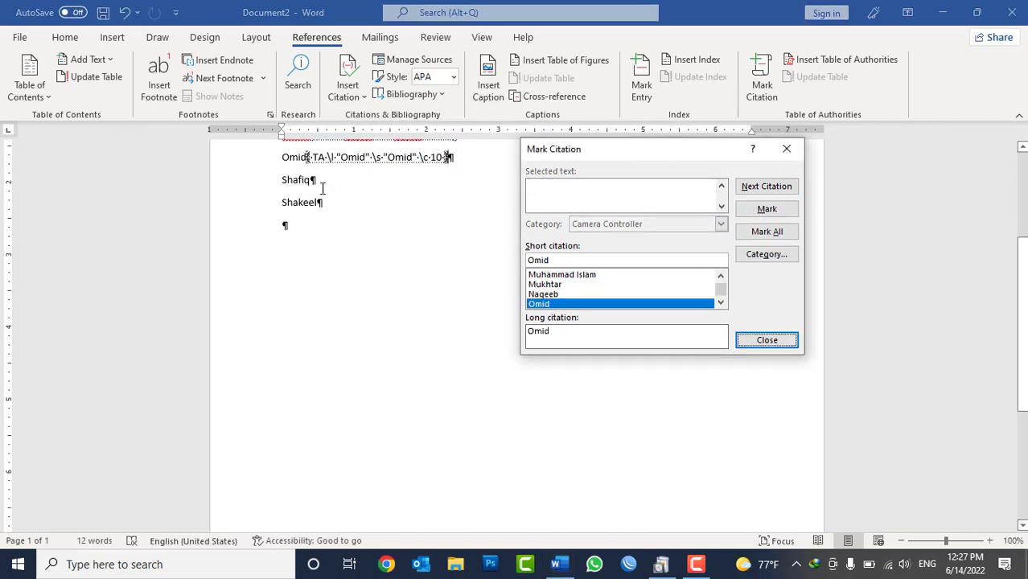
Mark the sixth (all occurrences) and seventh employee names under Camera Controller, then close Mark Citation.
double_click(300, 179)
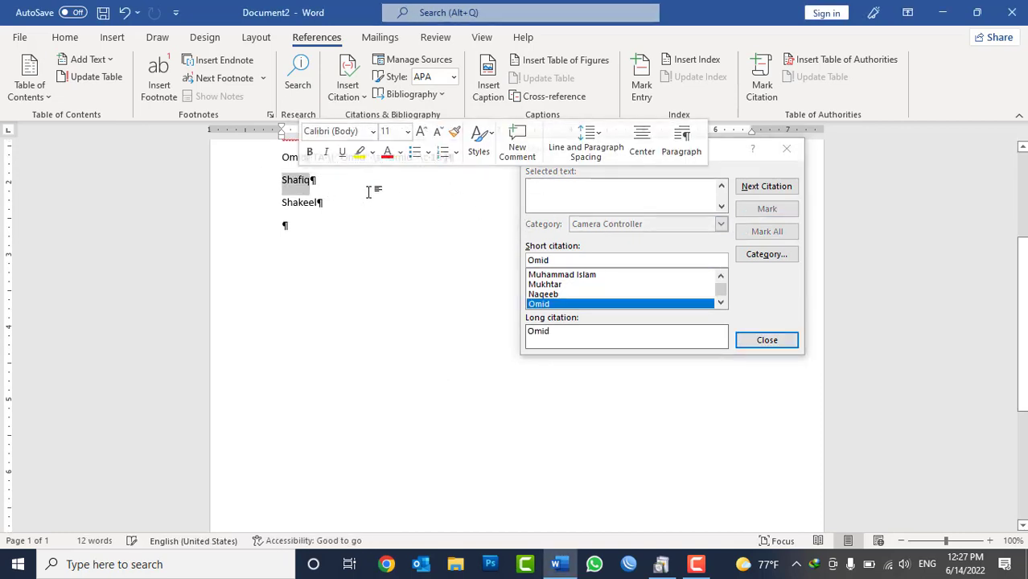
click(614, 202)
click(759, 229)
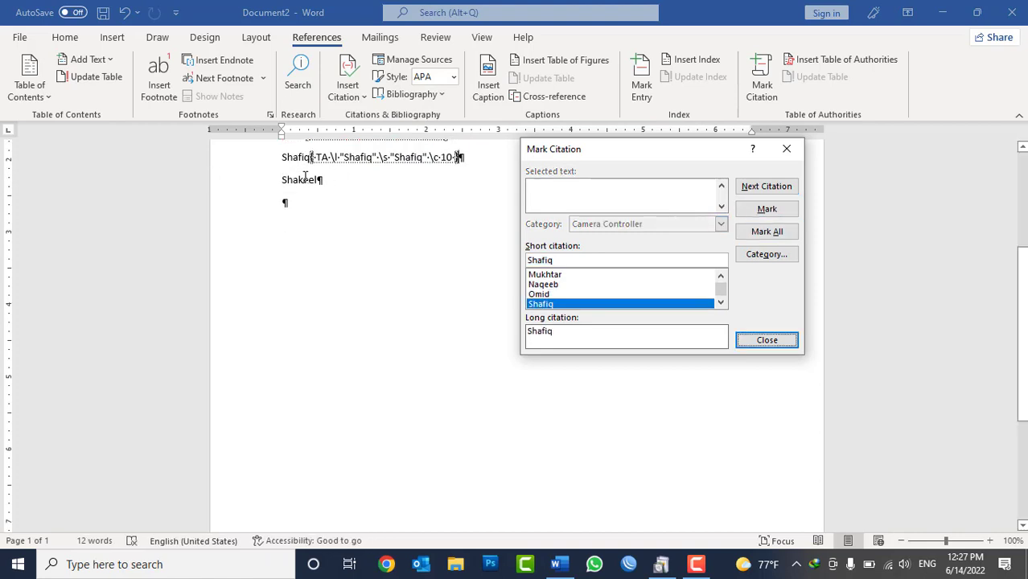
double_click(304, 179)
click(596, 207)
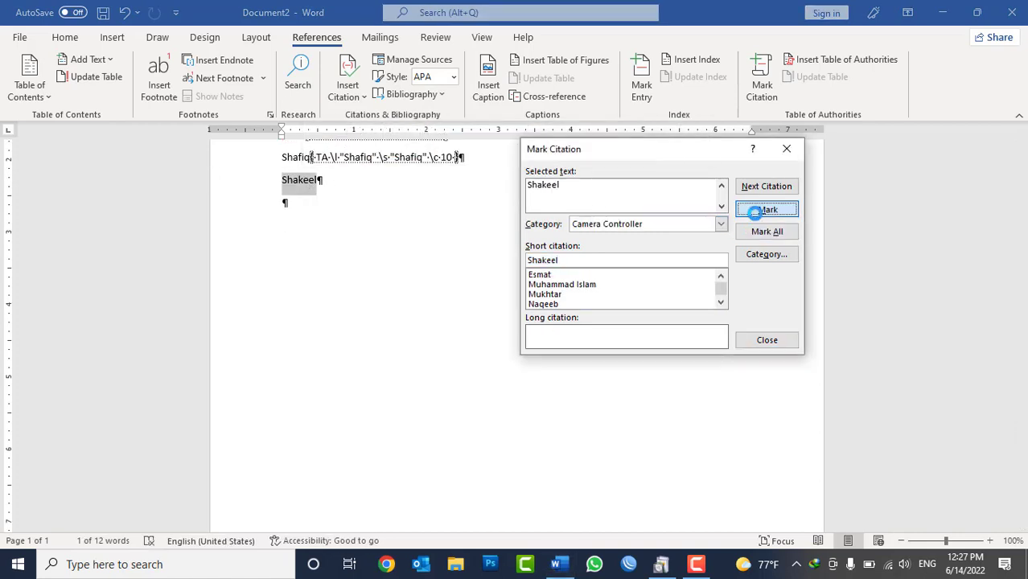
click(763, 210)
click(760, 342)
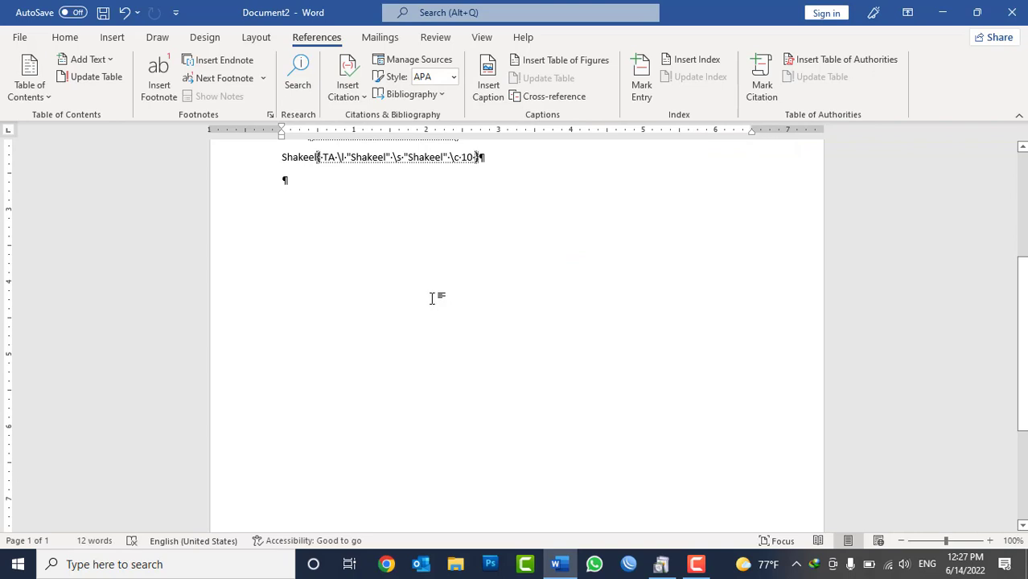
Insert a table of authorities below the list, keeping Category All and From template format.
key(Return)
key(Return)
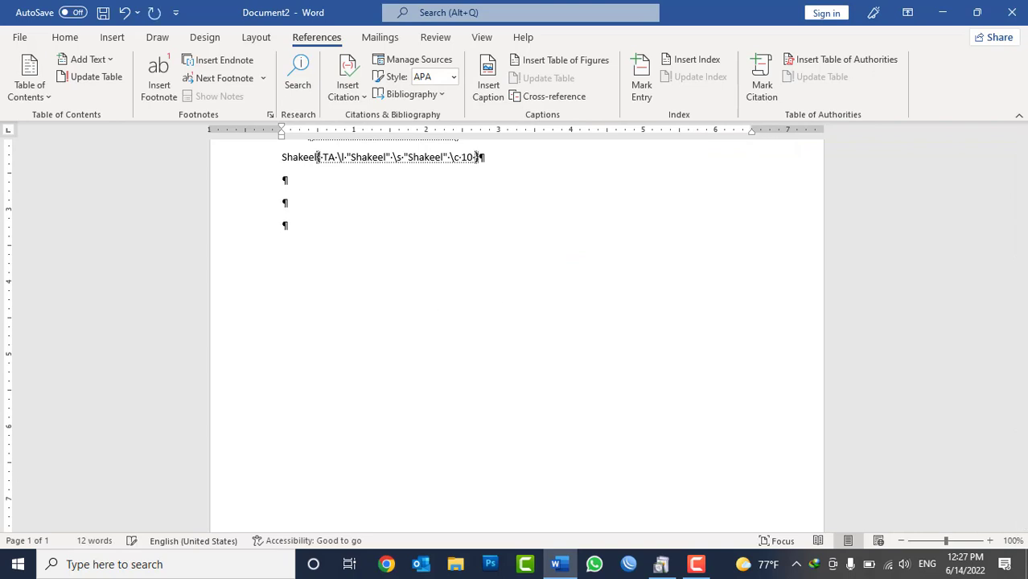
click(812, 63)
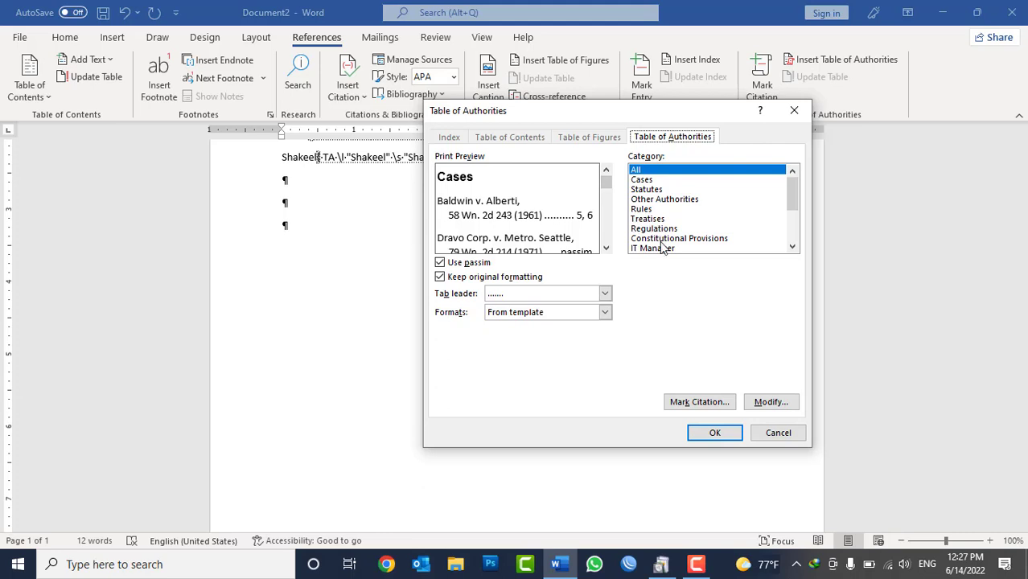
scroll(662, 249, down, 1)
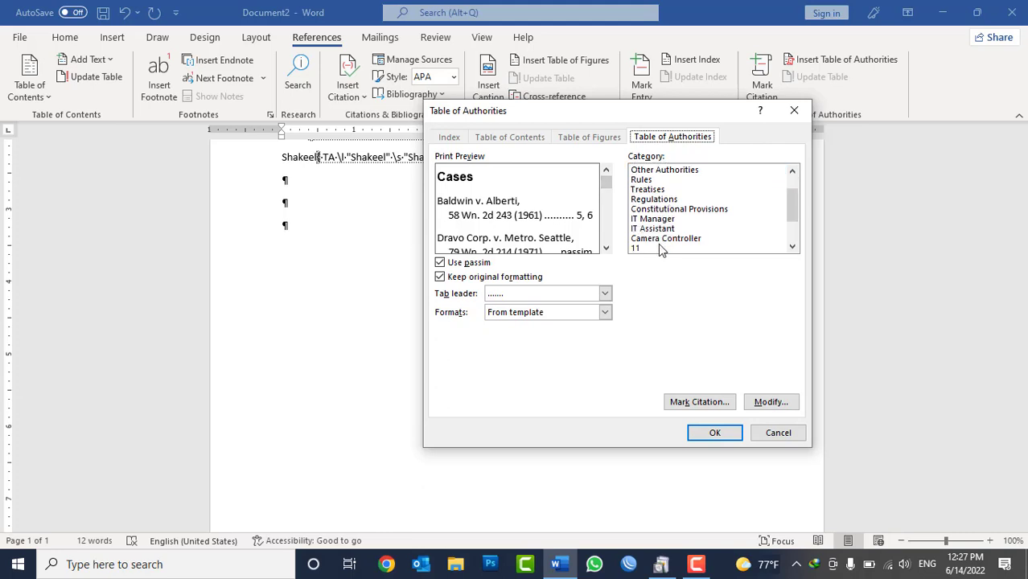
scroll(690, 234, up, 1)
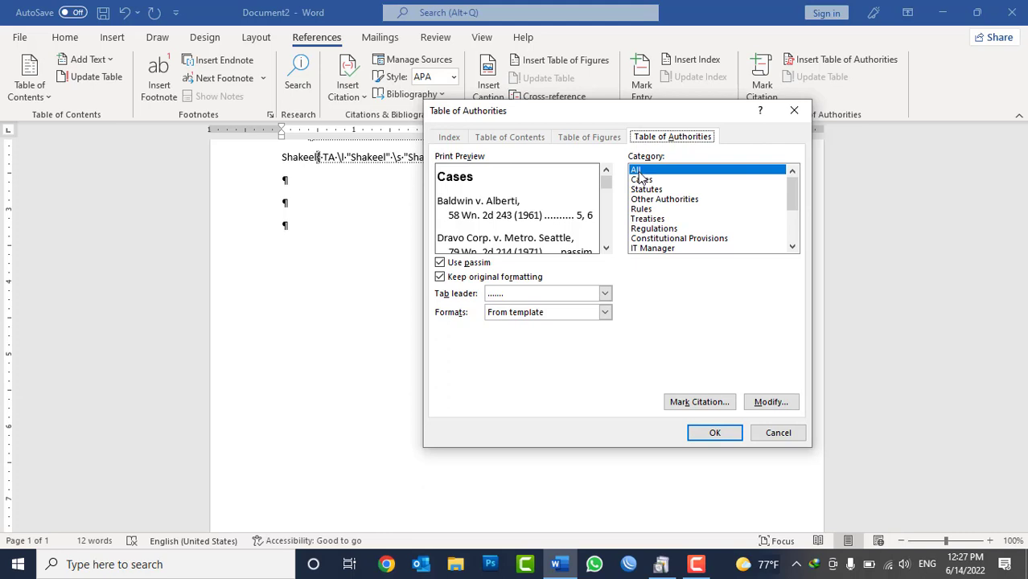
click(523, 313)
click(519, 335)
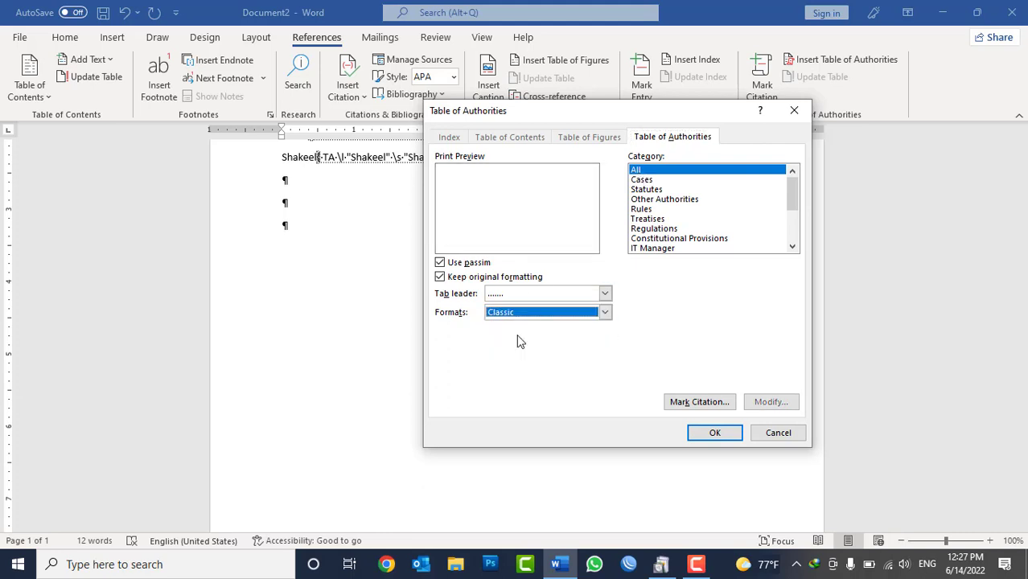
click(515, 315)
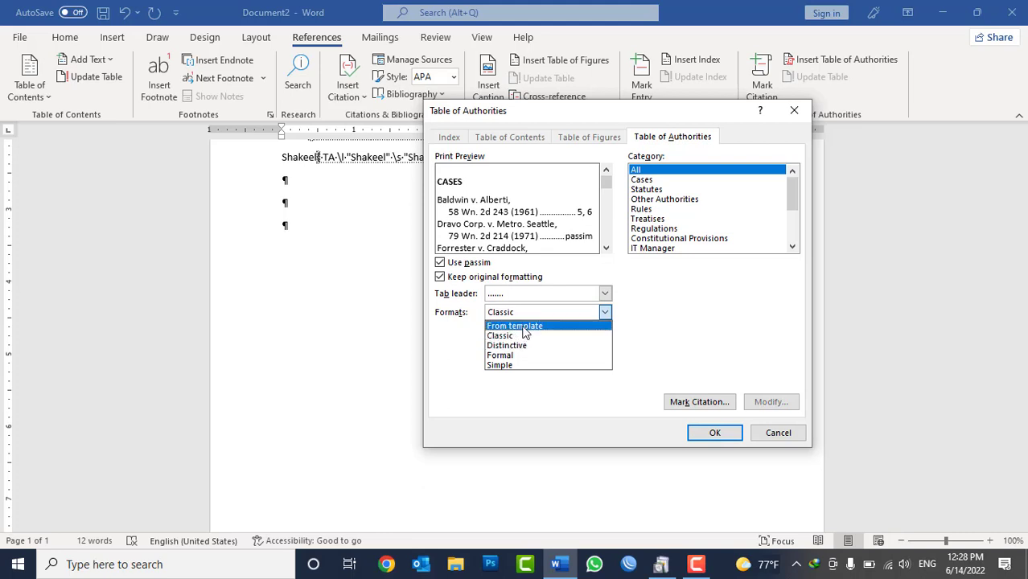
click(523, 326)
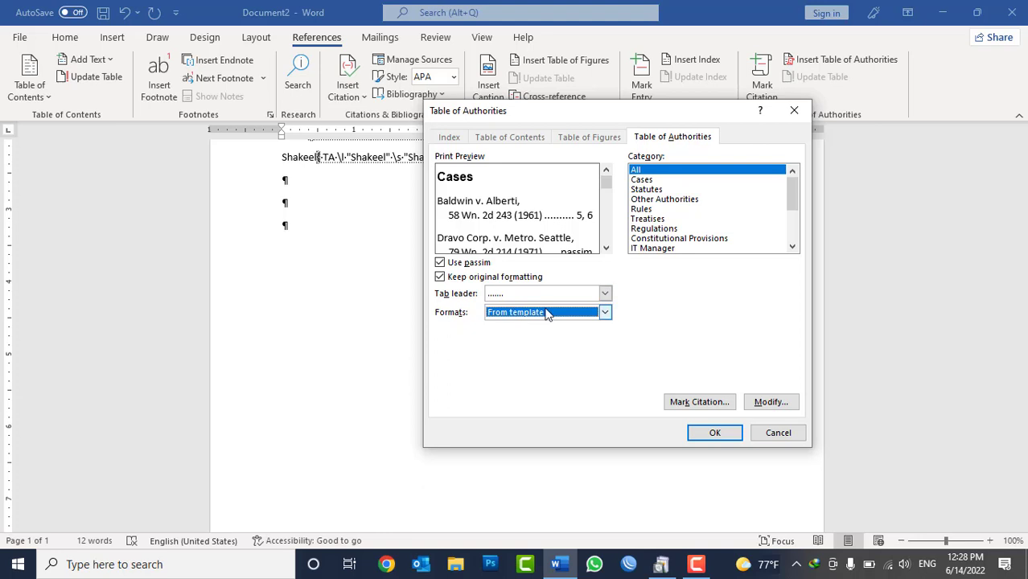
click(713, 433)
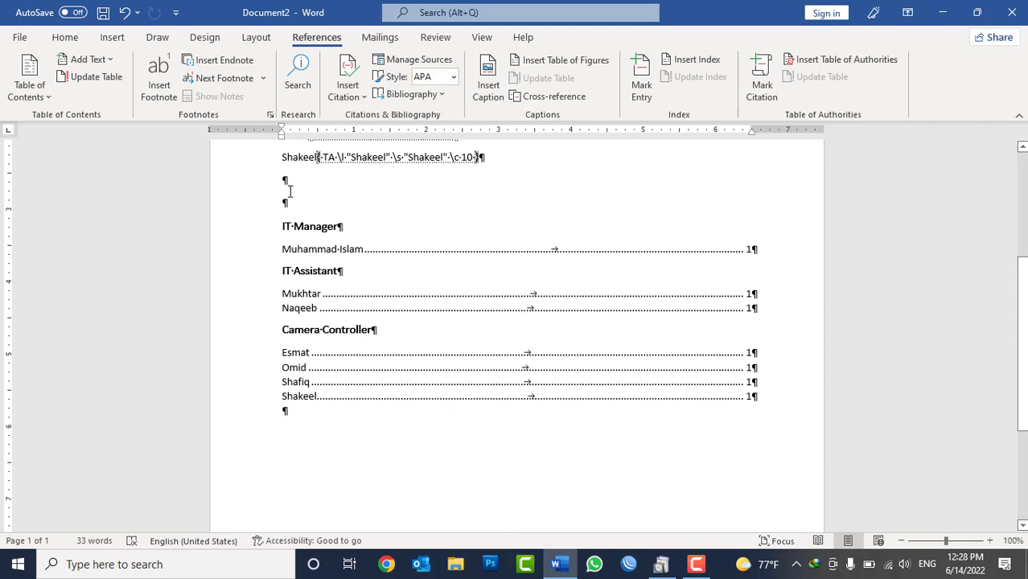
Hide formatting marks and field codes, then check the IT Manager and IT Assistant entries.
click(65, 38)
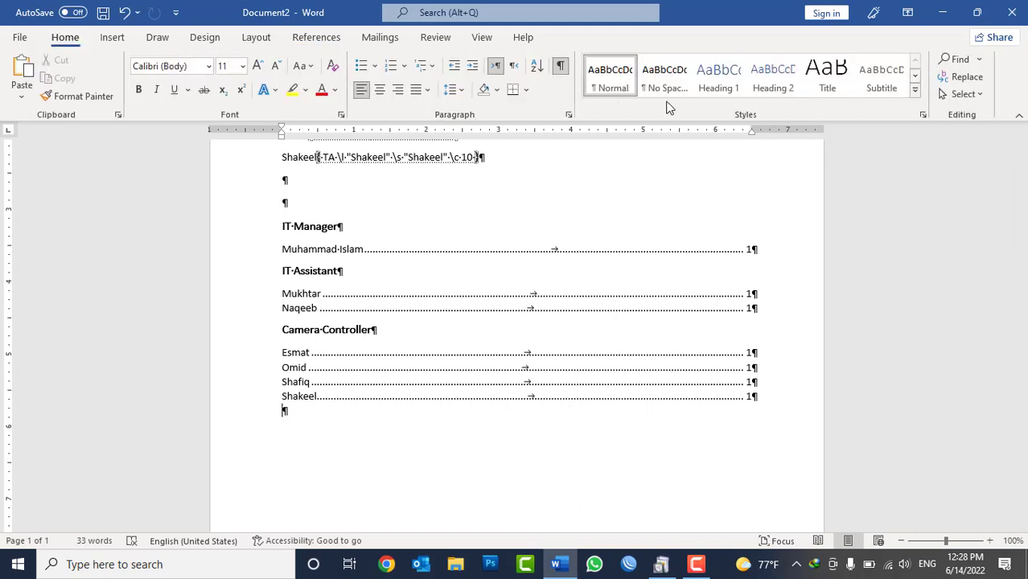
click(561, 66)
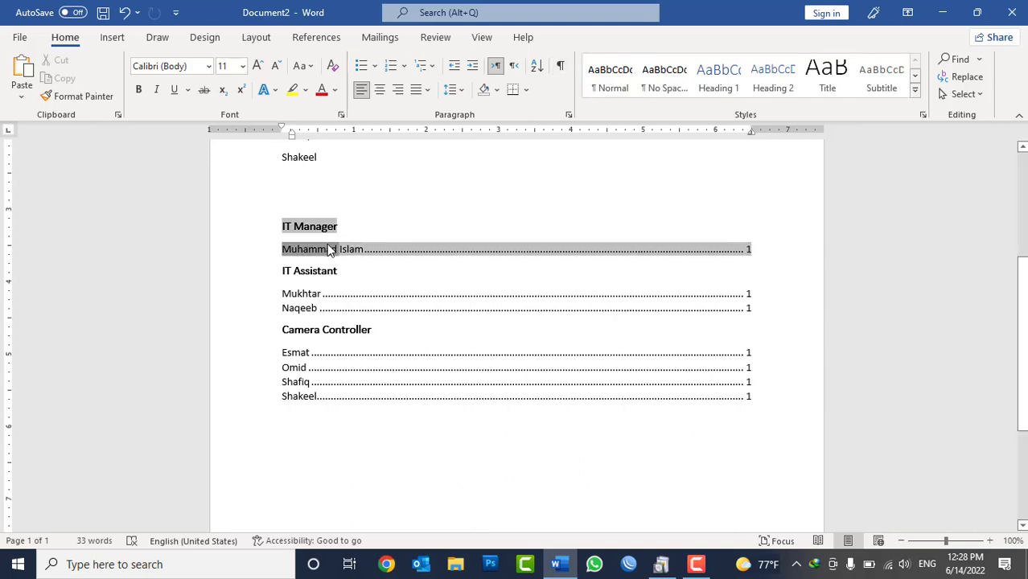
double_click(328, 248)
click(319, 270)
click(321, 294)
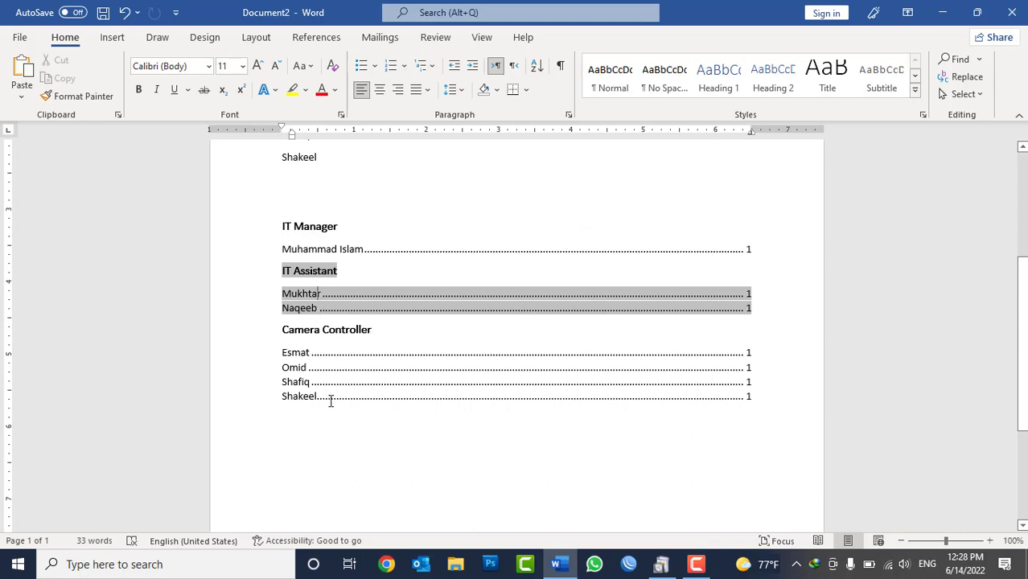
Deselect the table of authorities on the References tab and scroll up to review the employee list.
click(330, 38)
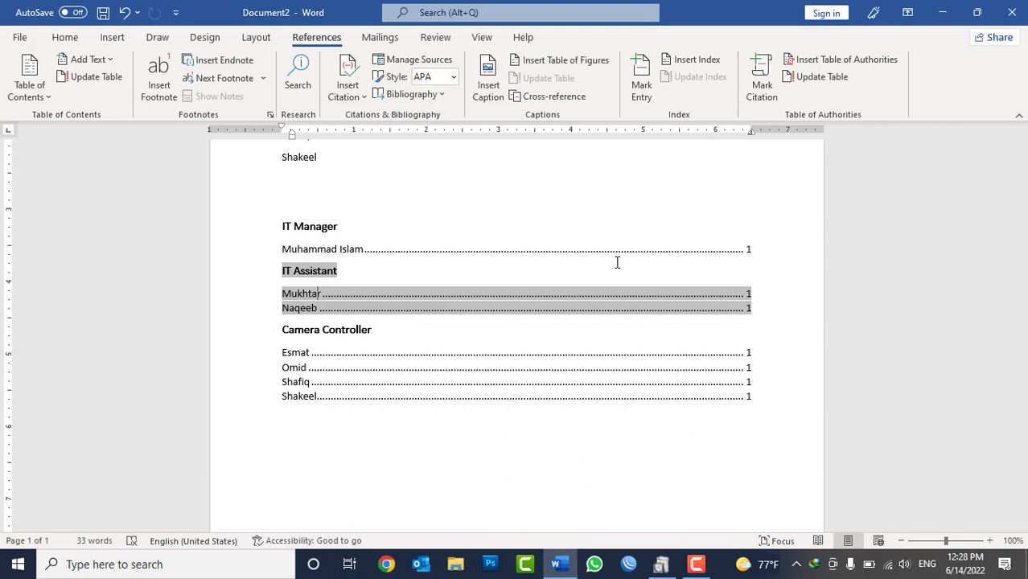
click(500, 193)
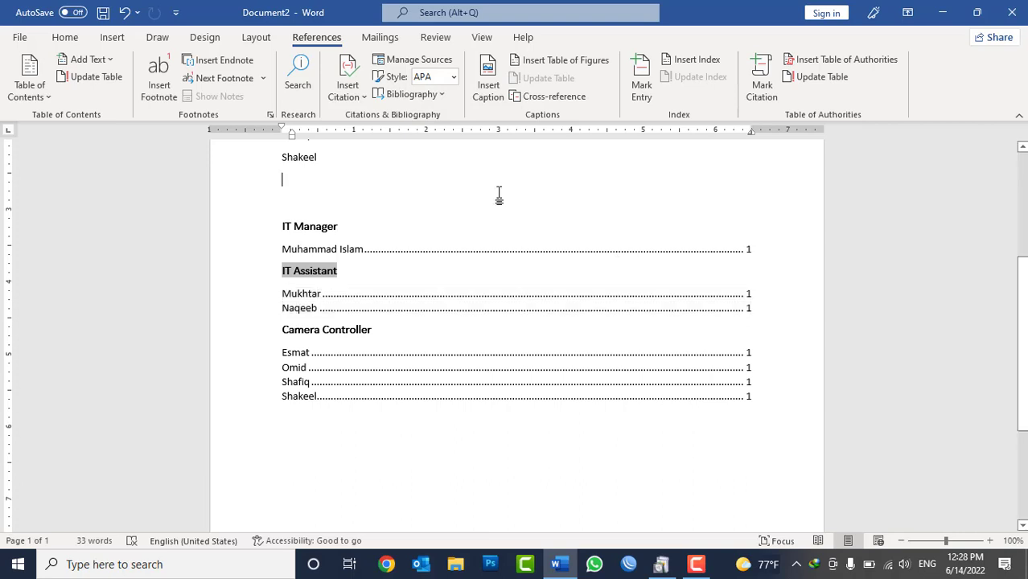
scroll(500, 193, up, 5)
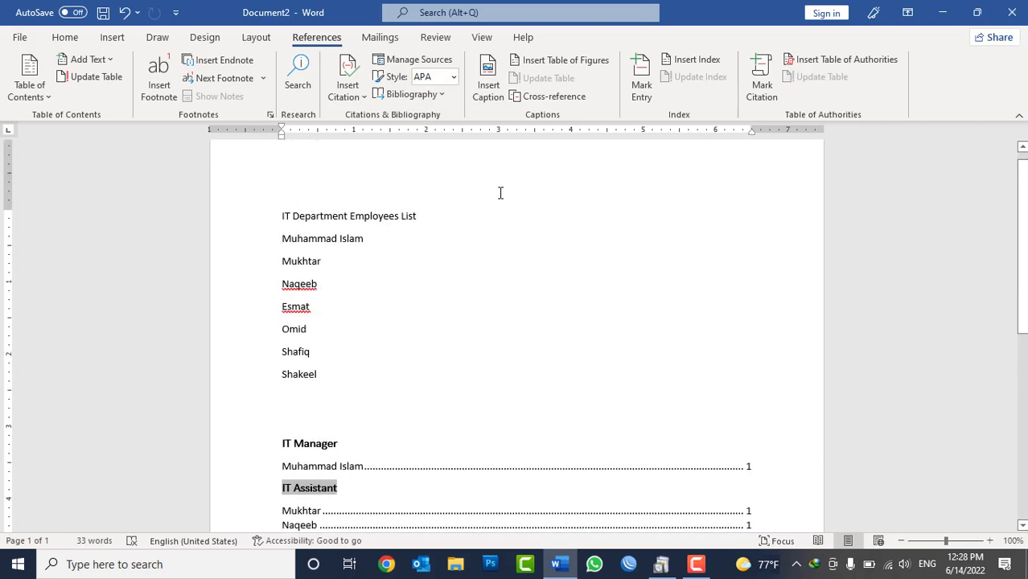